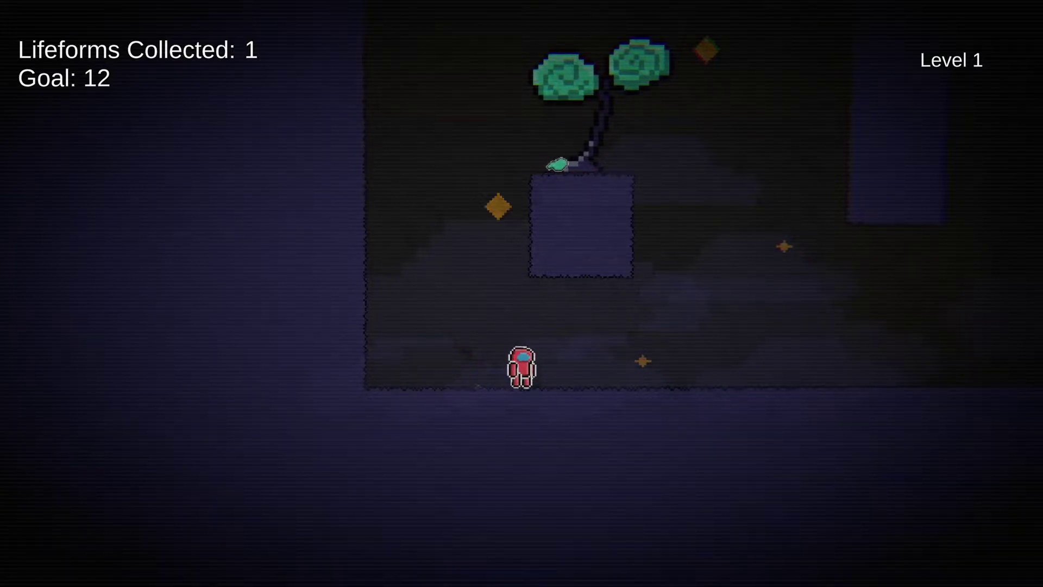
Climb the left wall, grab the first green lifeform and land on top of the block.
key("Left")
key("space")
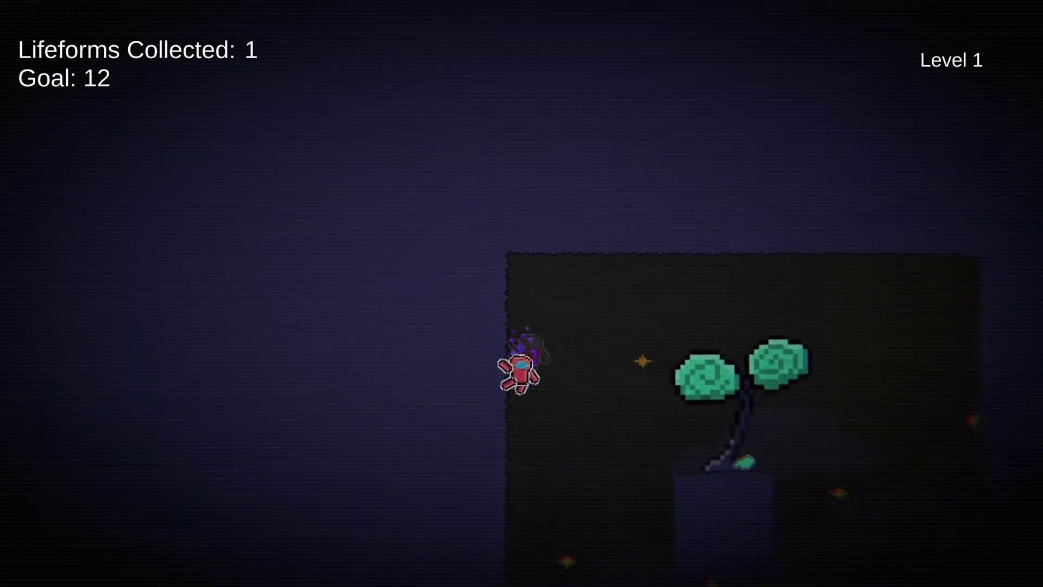
key("Right")
key("space")
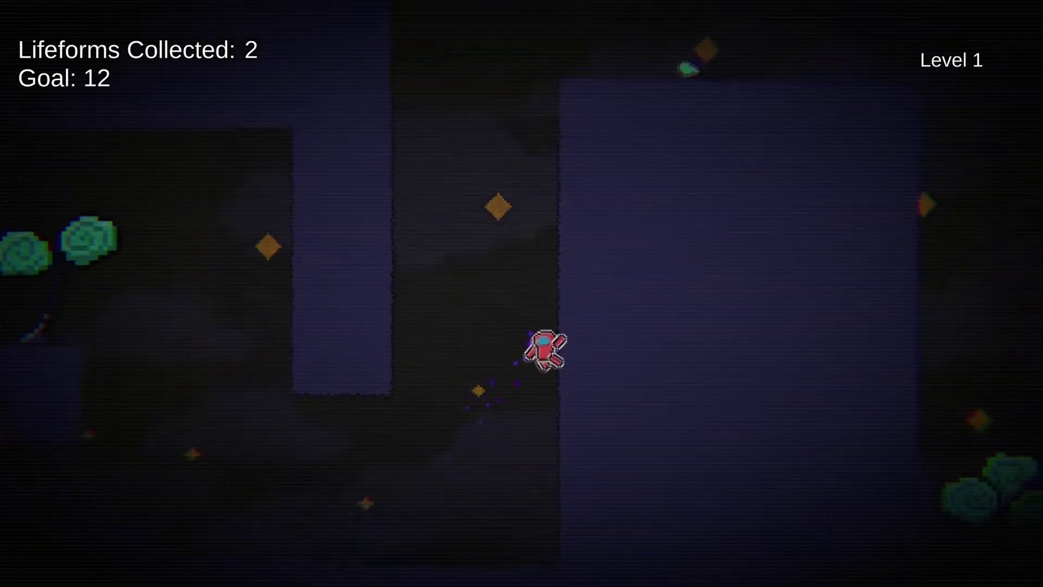
key("space")
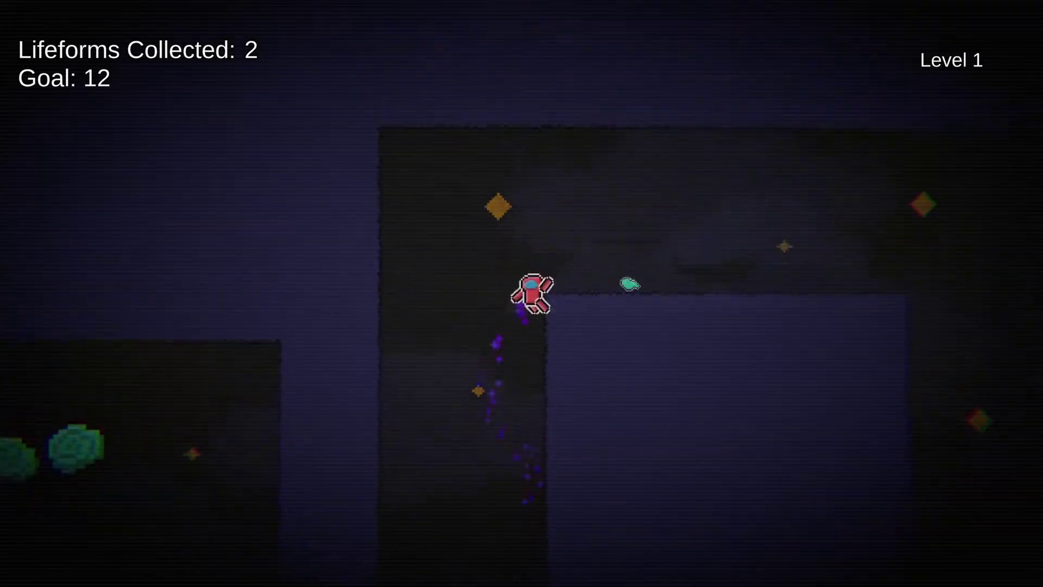
key("space")
key("Right")
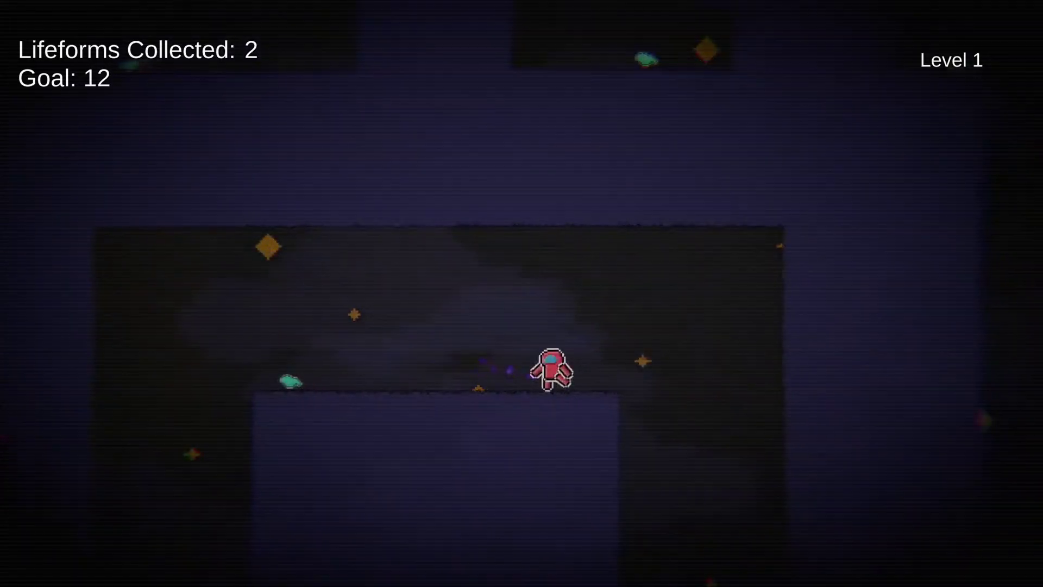
Collect lifeforms through the shaft and cave until all 12 are gathered.
key("Left")
key("space")
key("Right")
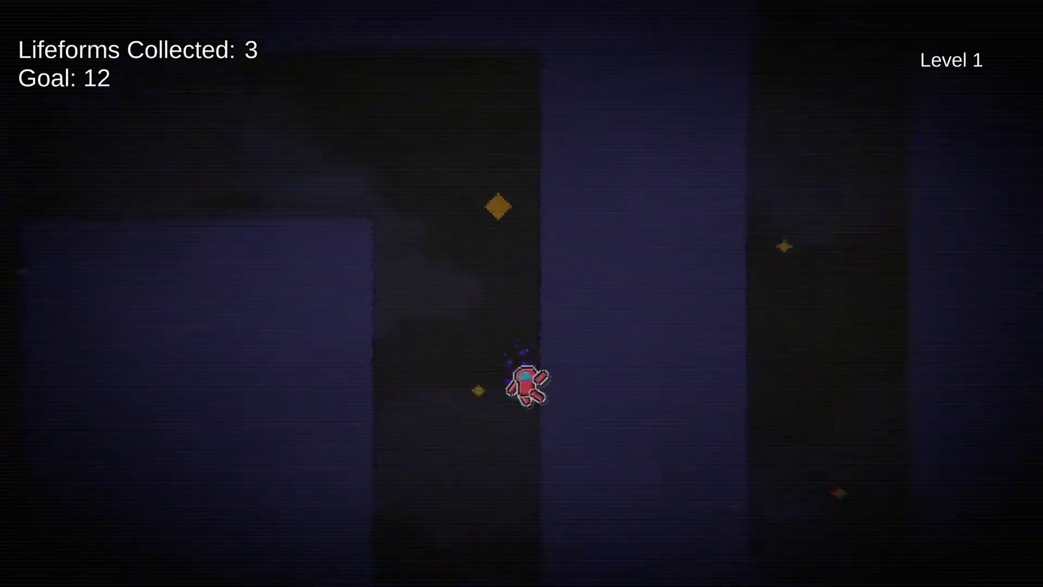
key("space")
key("space")
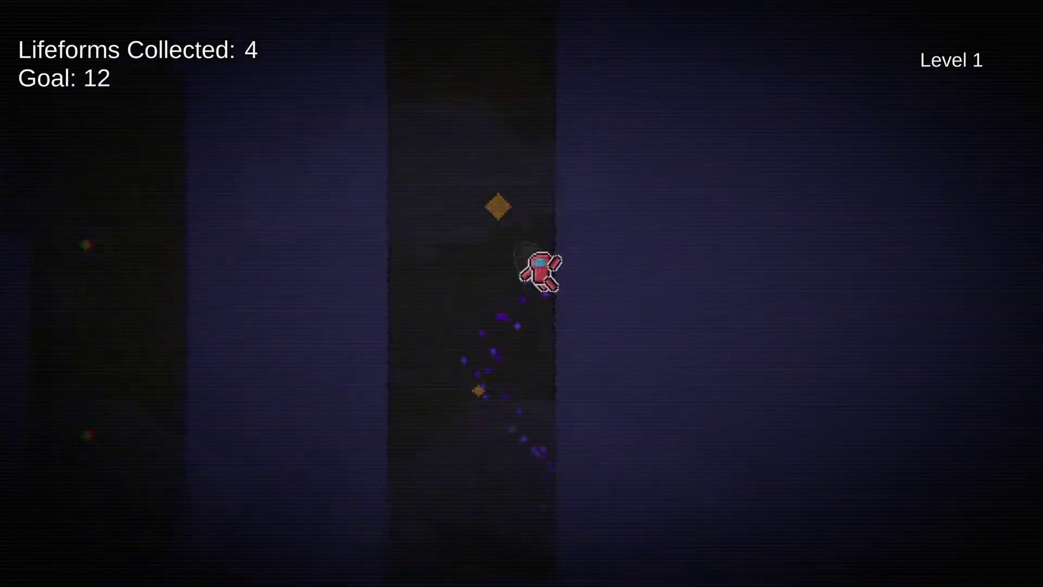
key("space")
key("space")
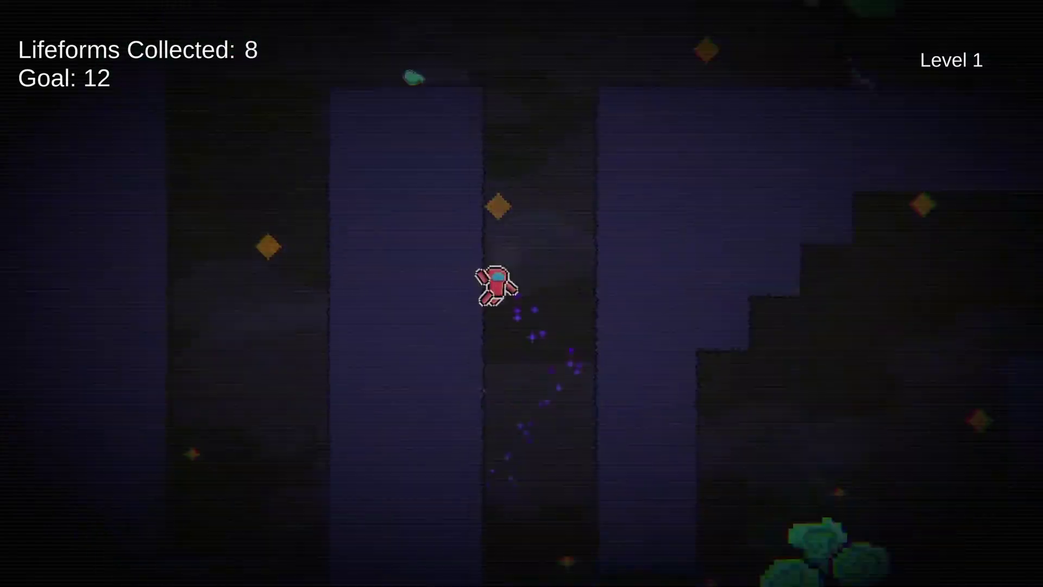
key("space")
key("space")
key("Right")
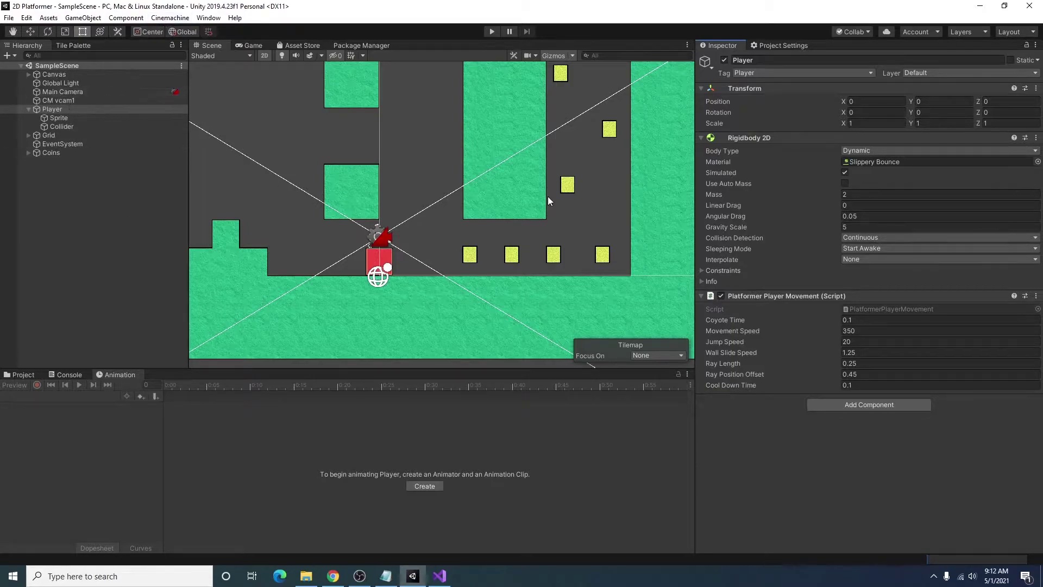
Switch to the Game view and select the Player sprite sheet in Assets/Art/Testing Art.
left_click(242, 45)
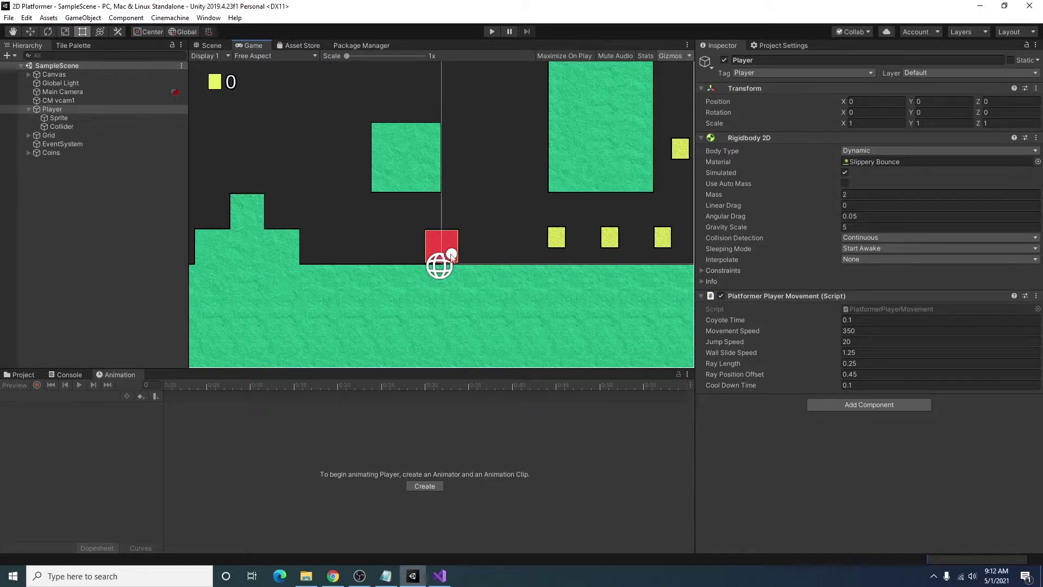
left_click(18, 376)
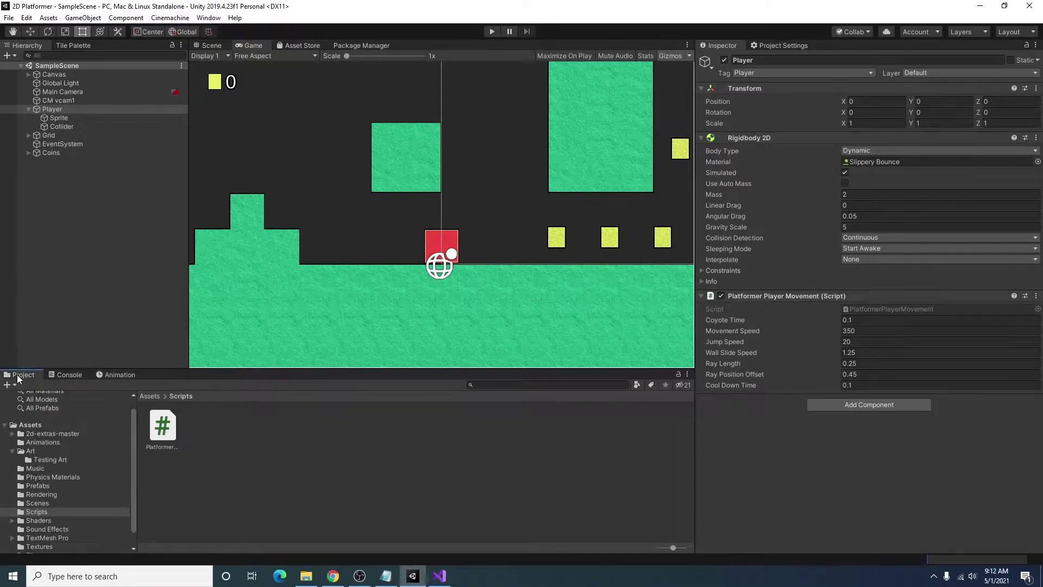
left_click(44, 460)
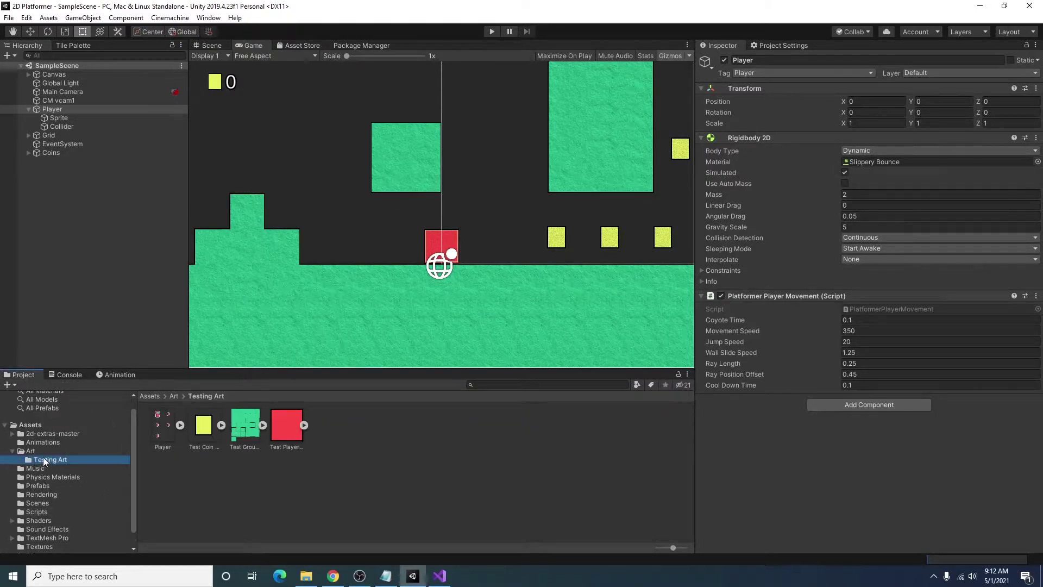
left_click(158, 435)
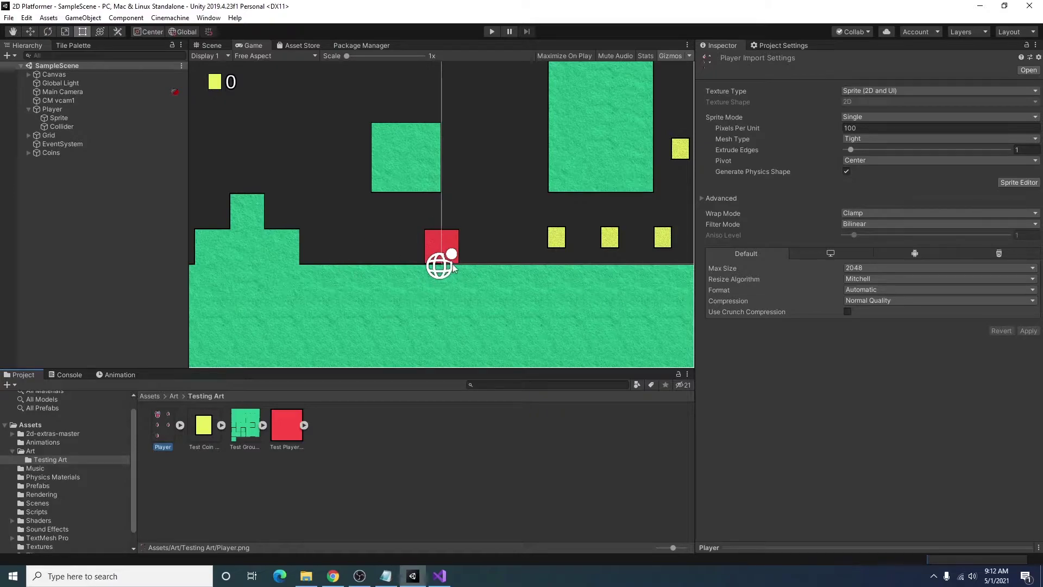
left_click(372, 488)
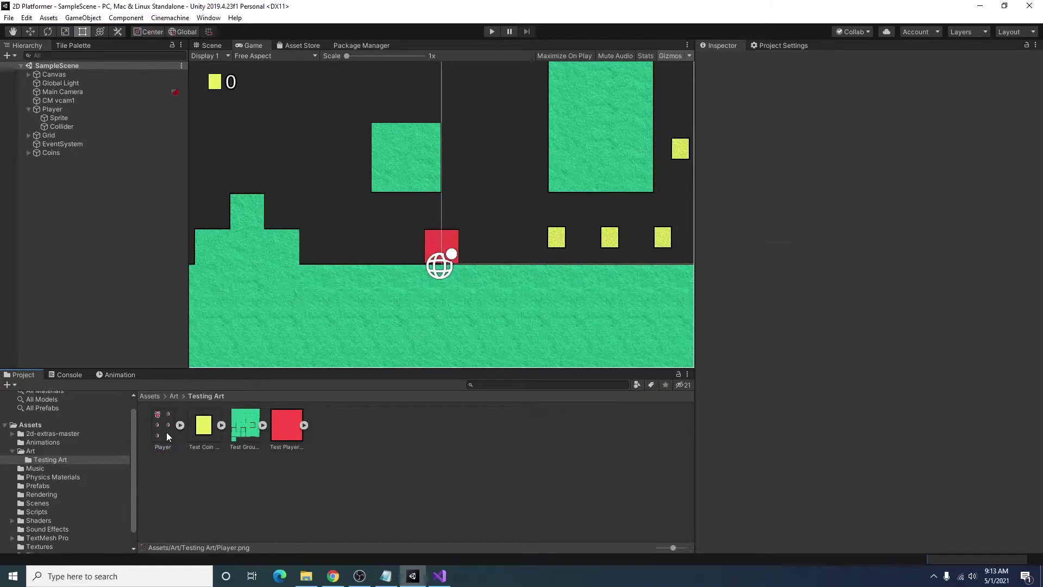
Set the Player sprite sheet to 128 Pixels Per Unit, Filter Mode Point (no filter), and apply.
left_click(166, 435)
left_click(872, 129)
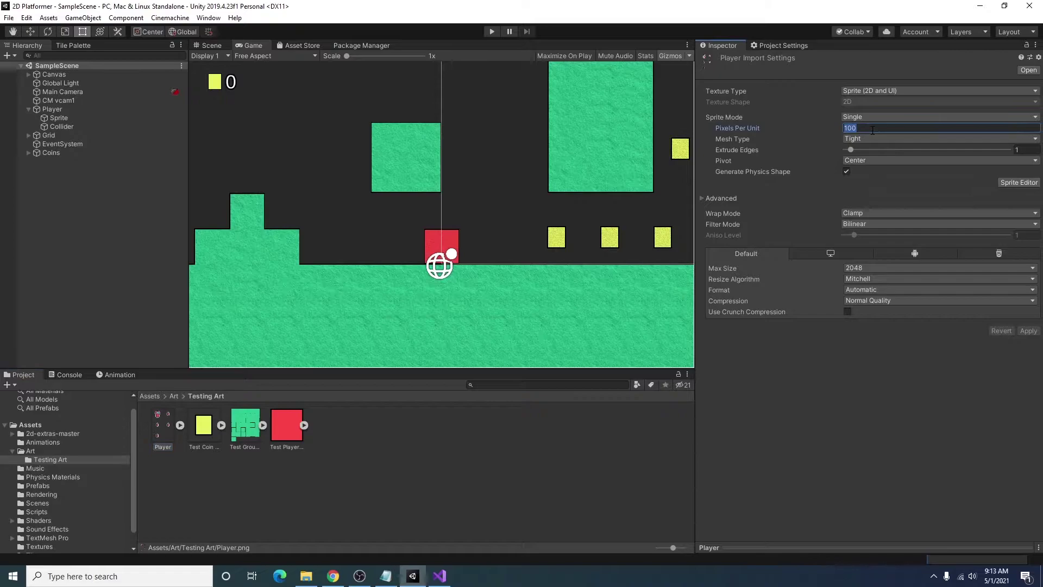
type("128")
key("Return")
left_click(845, 224)
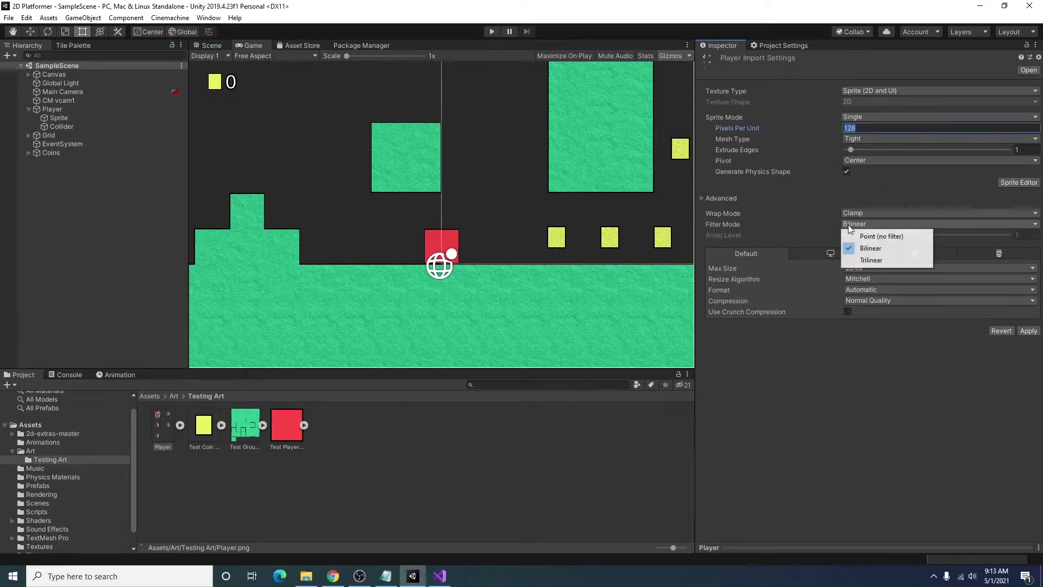
left_click(899, 240)
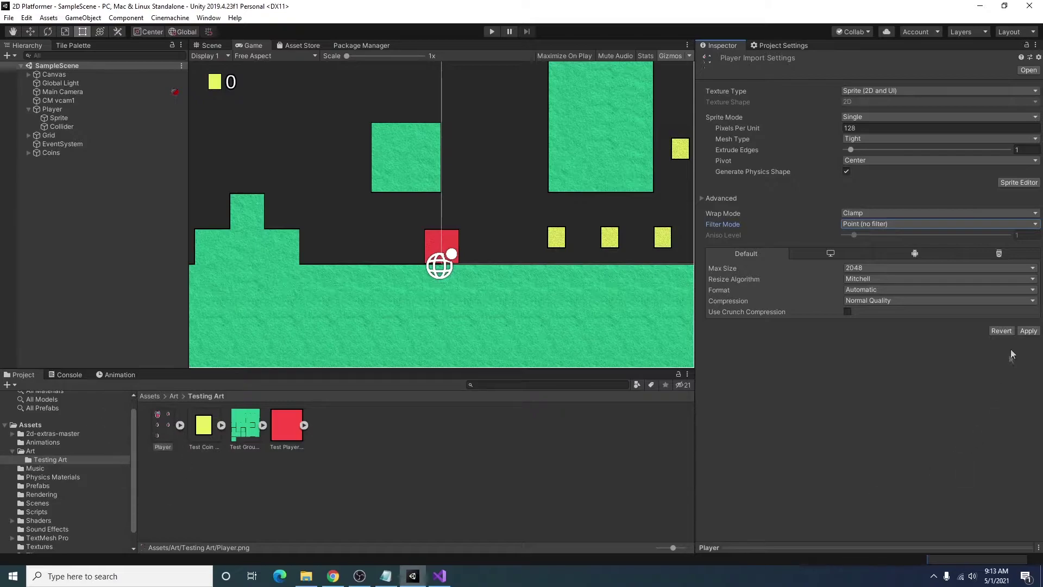
left_click(1028, 330)
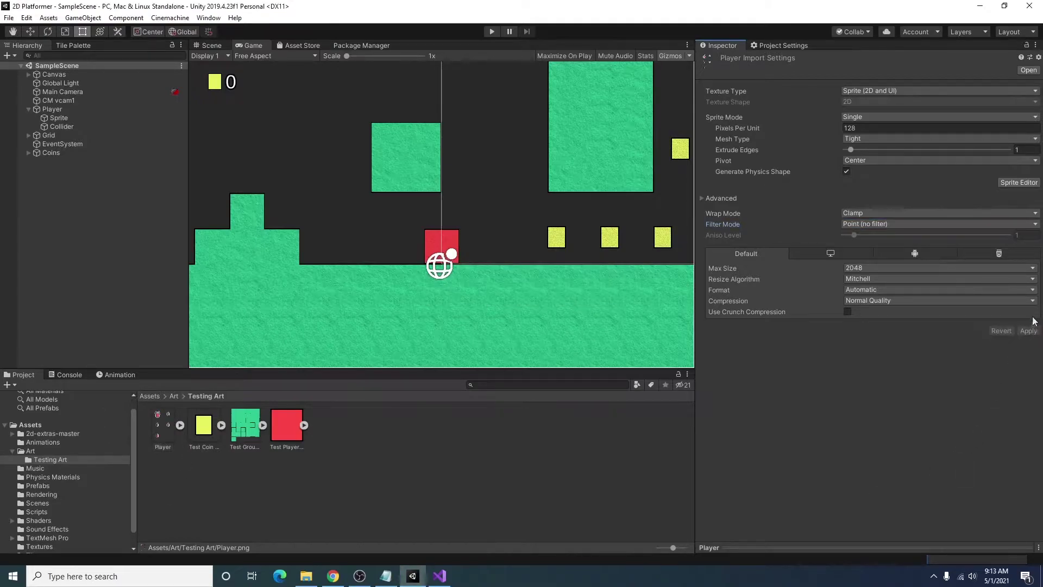
Open the Player sprite sheet in Skinning Editor mode with the bone panel visible.
left_click(1015, 184)
left_click(22, 17)
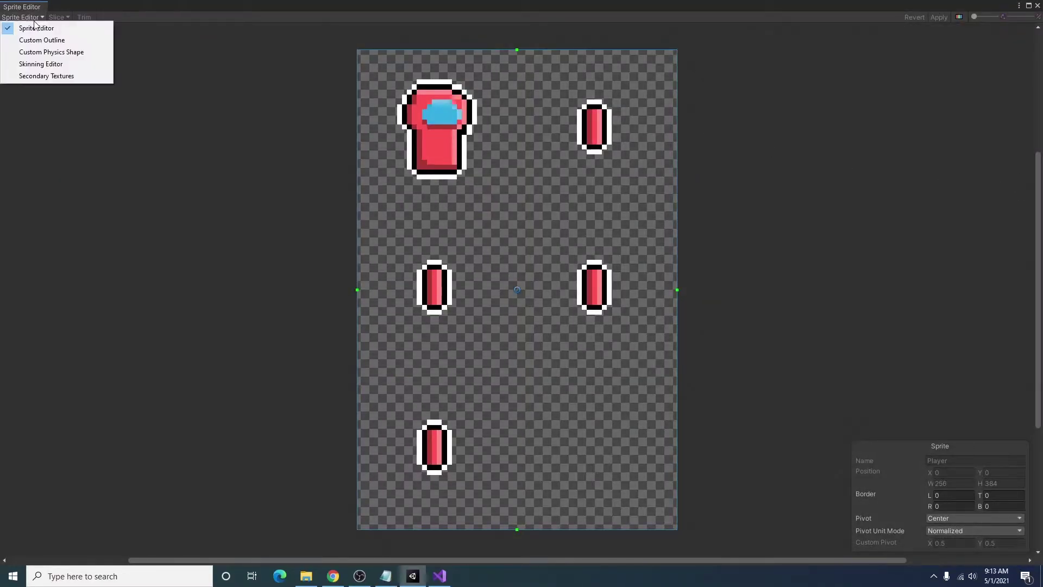
left_click(31, 66)
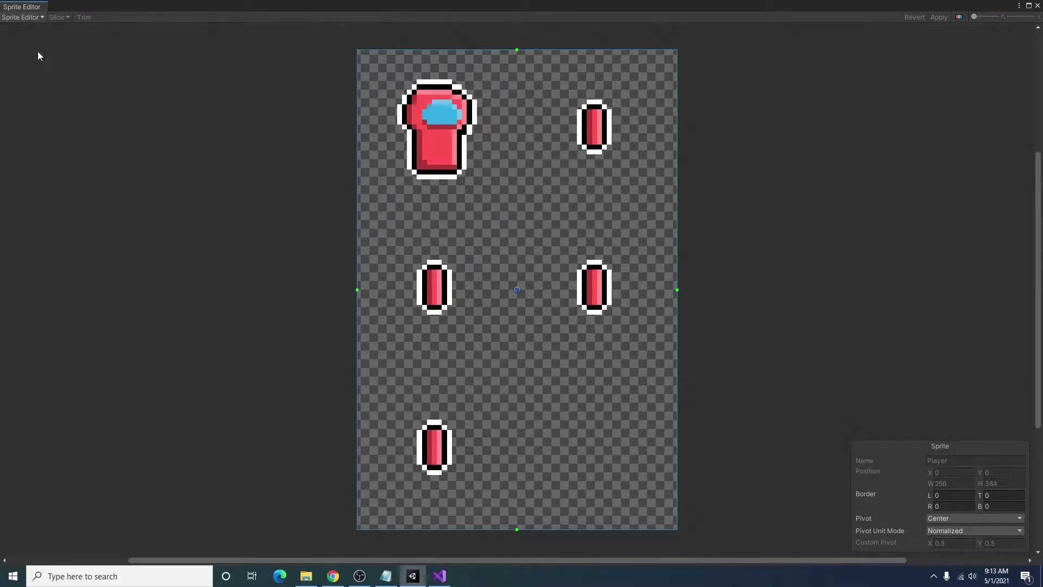
left_click(875, 18)
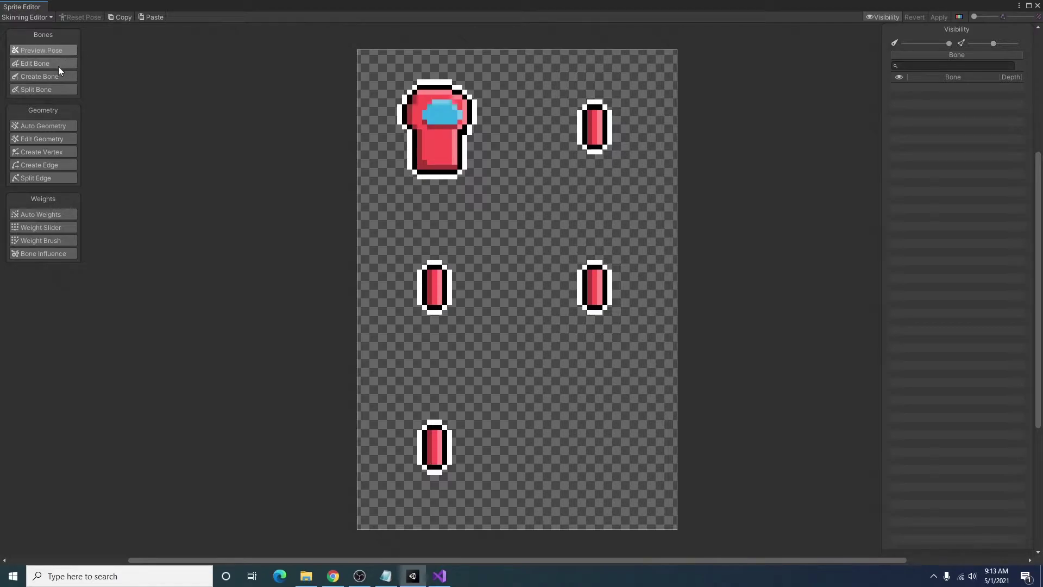
Draw bone_1 from the bottom to the top of the body sprite.
left_click(35, 77)
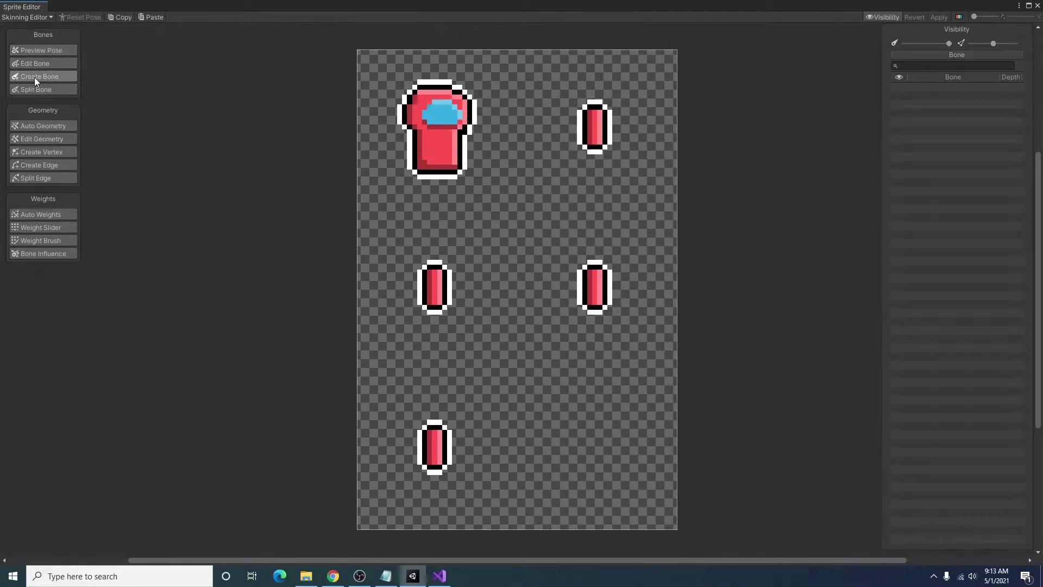
left_click(435, 177)
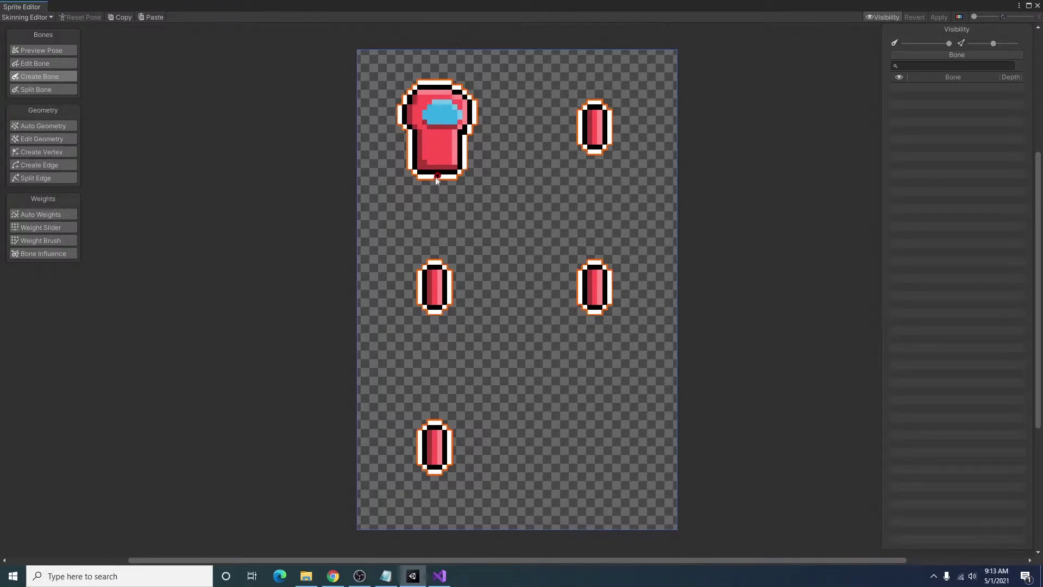
left_click(438, 176)
left_click(439, 82)
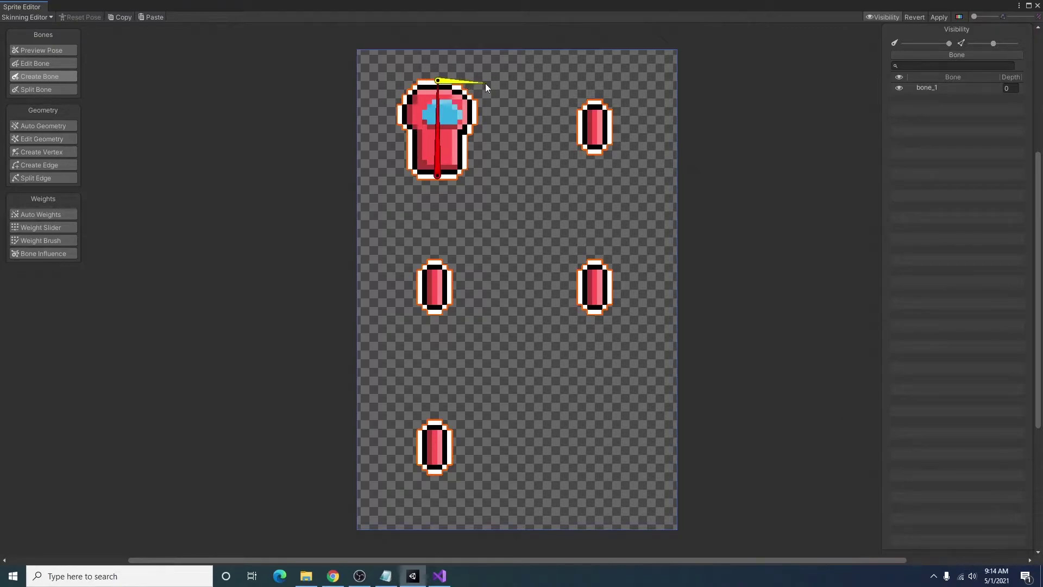
right_click(483, 82)
Draw bones through the upper-right, middle-left, middle-right and bottom sprite pieces.
left_click(593, 103)
left_click(594, 152)
left_click(435, 261)
left_click(435, 313)
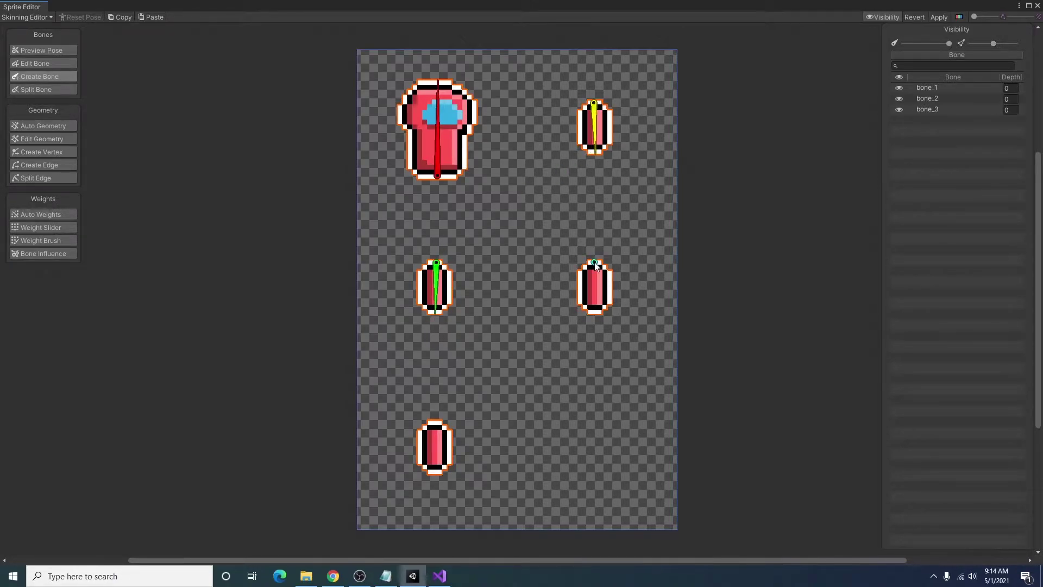
left_click(595, 262)
left_click(594, 315)
left_click(433, 423)
left_click(434, 471)
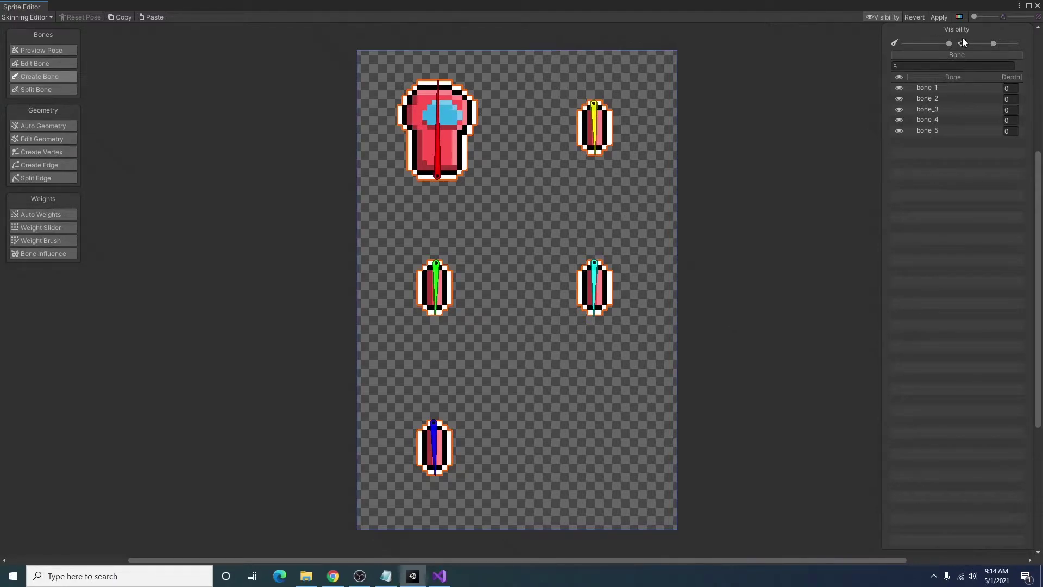
Check which piece each bone drives, then rename bone_1 to Body.
left_click(934, 89)
left_click(935, 99)
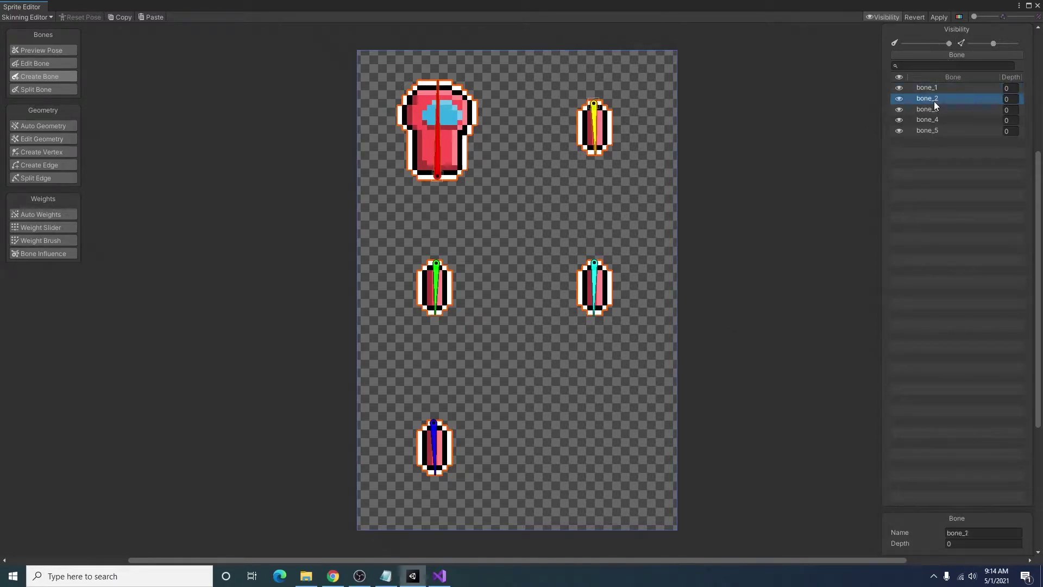
left_click(936, 110)
left_click(934, 121)
left_click(933, 132)
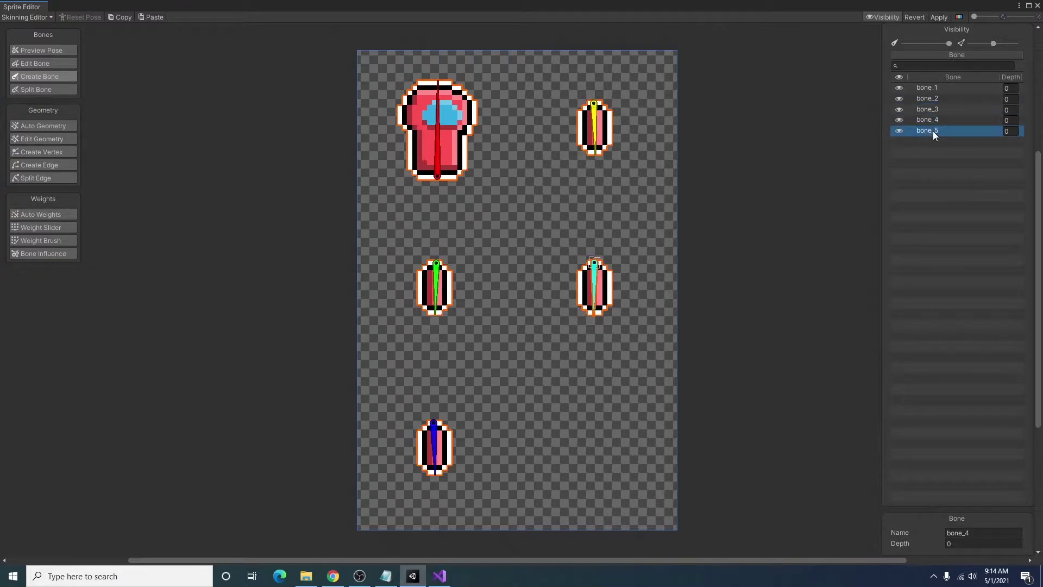
left_click(934, 87)
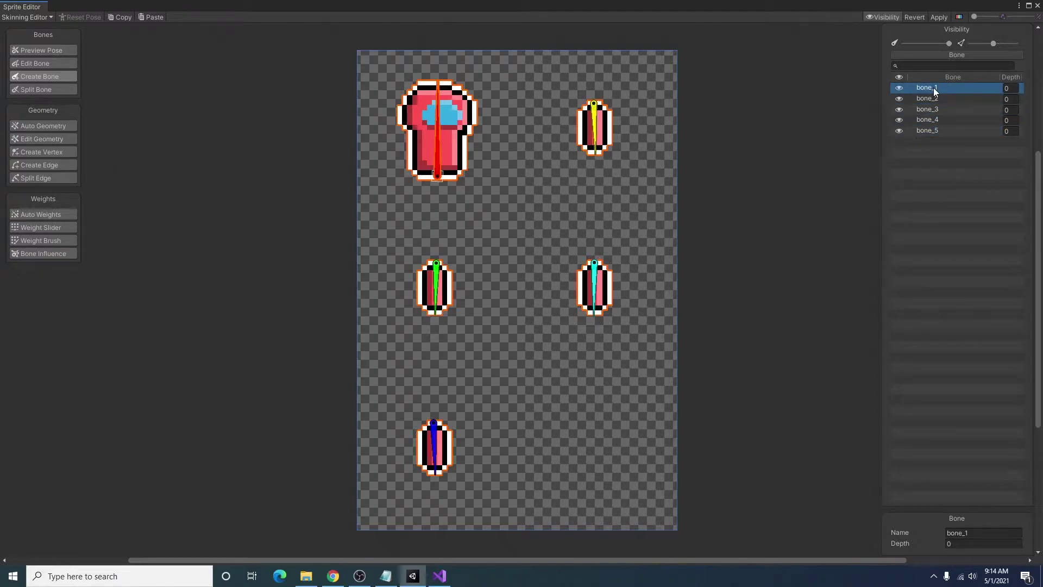
double_click(934, 88)
key("BackSpace")
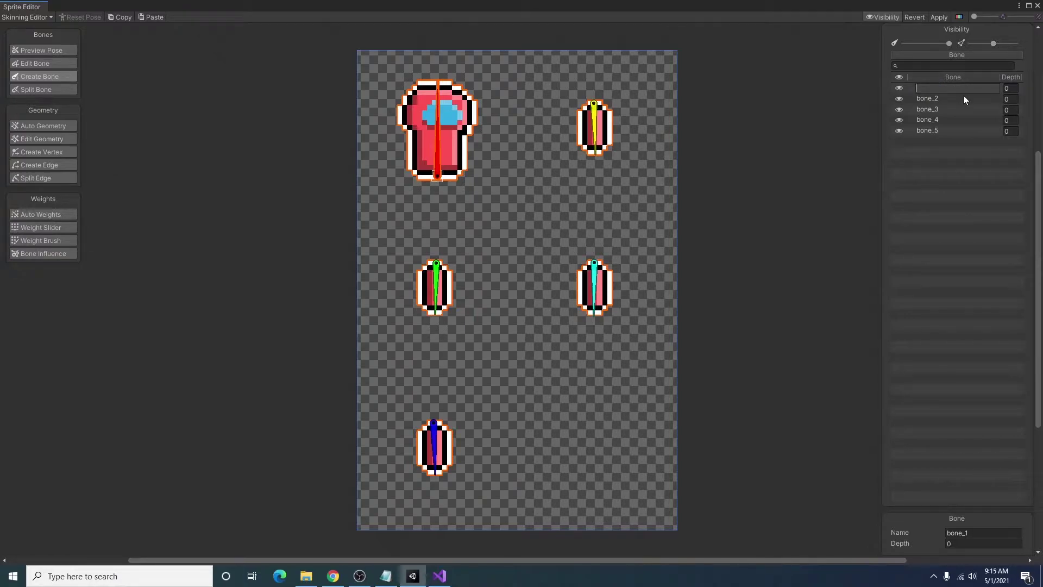
type("Boo")
key("Return")
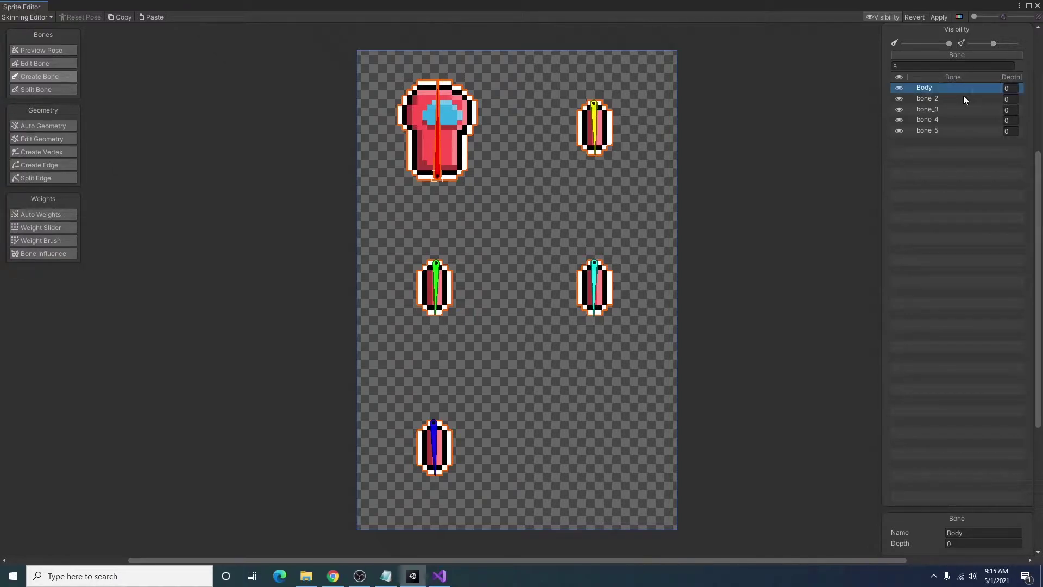
Rename the remaining four bones Arm1, Arm2, Leg1 and Leg2.
double_click(964, 96)
type("Arm1")
left_click(928, 109)
double_click(928, 109)
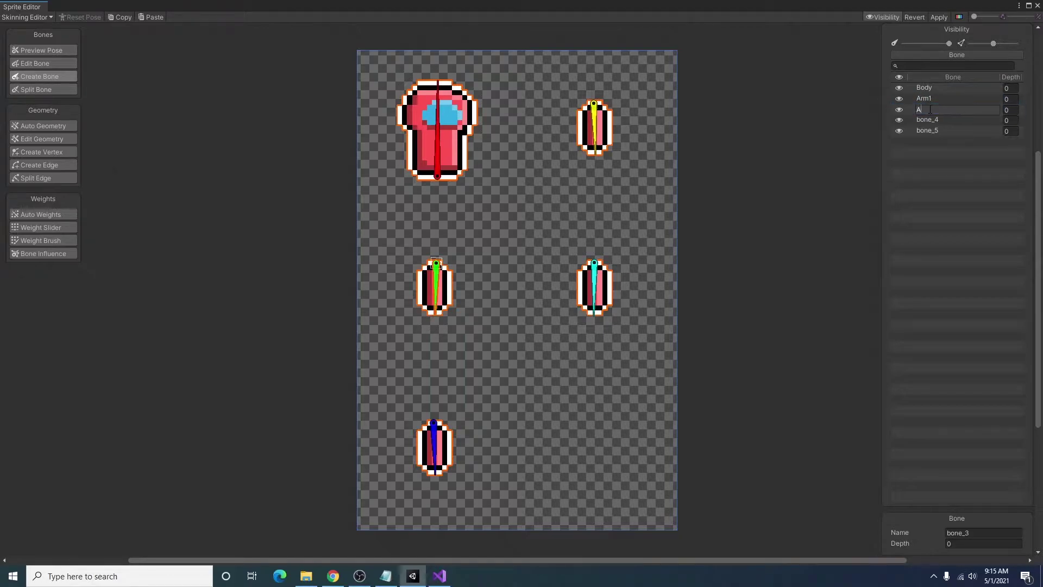
type("Arm2")
key("Return")
double_click(930, 120)
type("Leg1")
key("Return")
double_click(927, 131)
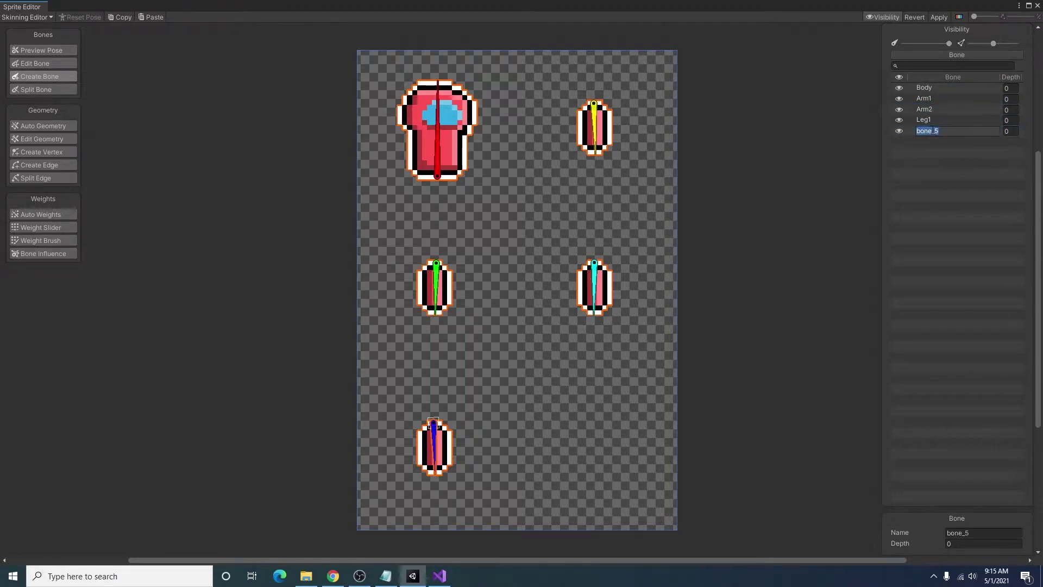
type("Leg2")
key("Return")
left_click(936, 98)
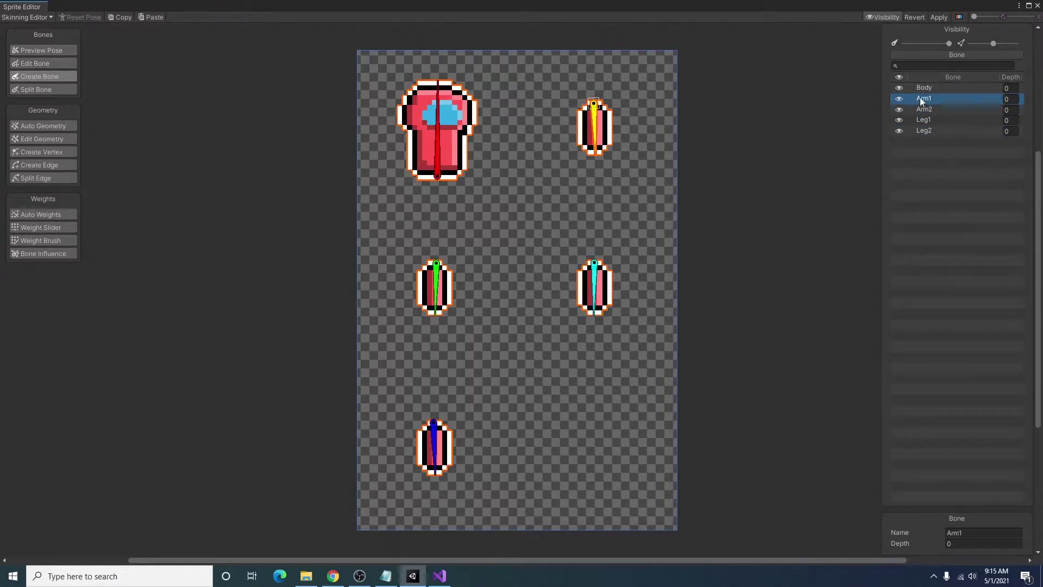
Parent Arm1 and Leg2 under the Body bone in the bone list.
mouse_move(930, 92)
left_mouse_down()
mouse_move(927, 119)
mouse_move(931, 87)
left_mouse_up()
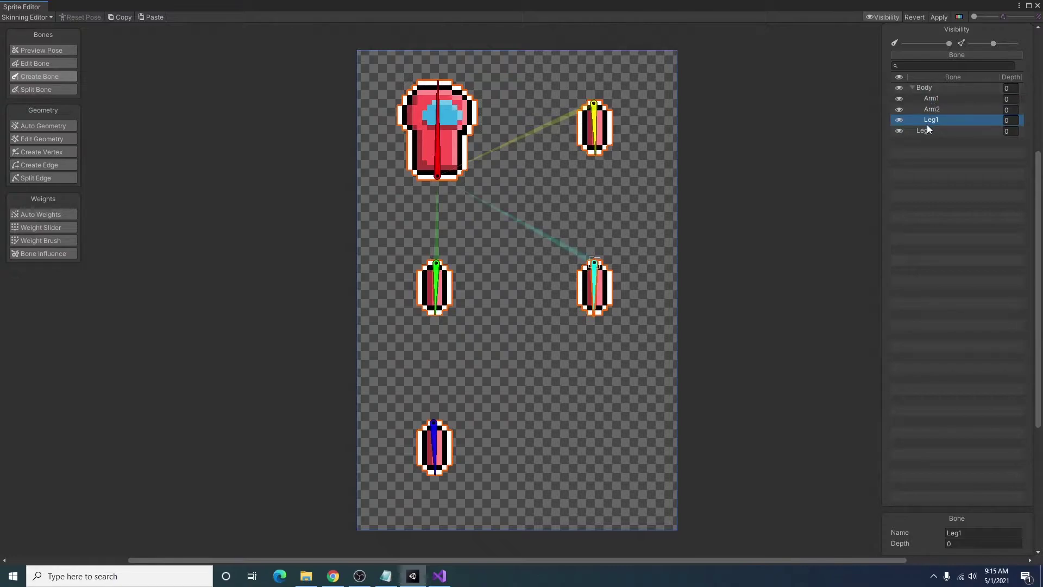
left_click_drag(926, 131, 933, 90)
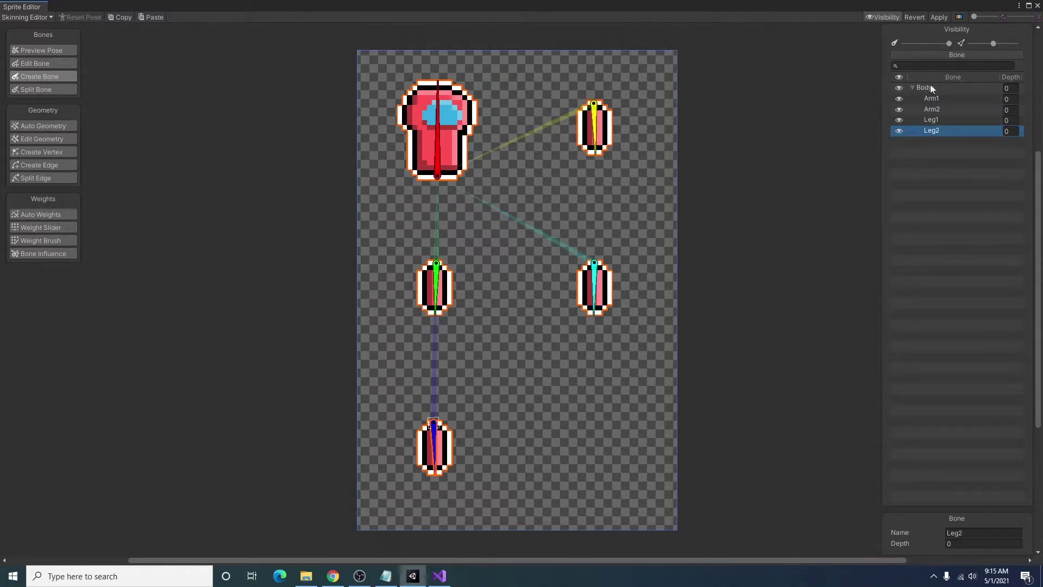
left_click(930, 88)
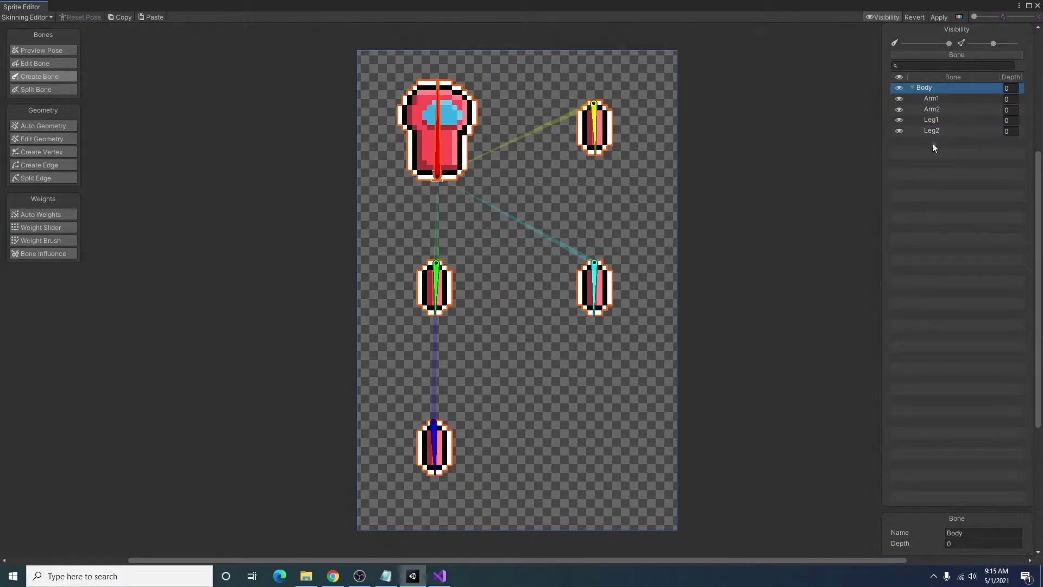
left_click(937, 98)
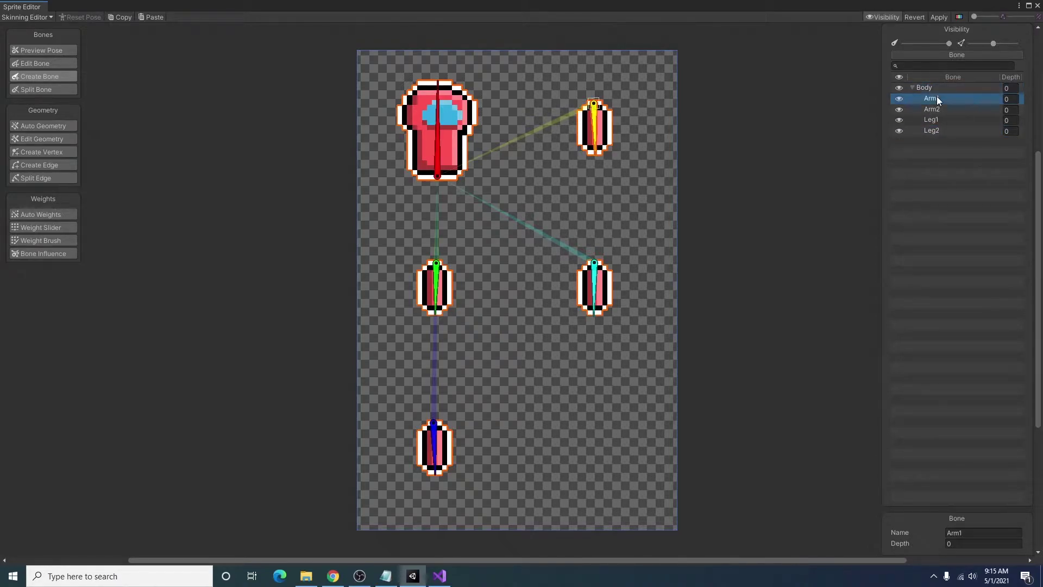
left_click(1011, 98)
Set bone depths to 2 for Arm1, -2 for Arm2 and 1 for Leg1.
left_click(935, 101)
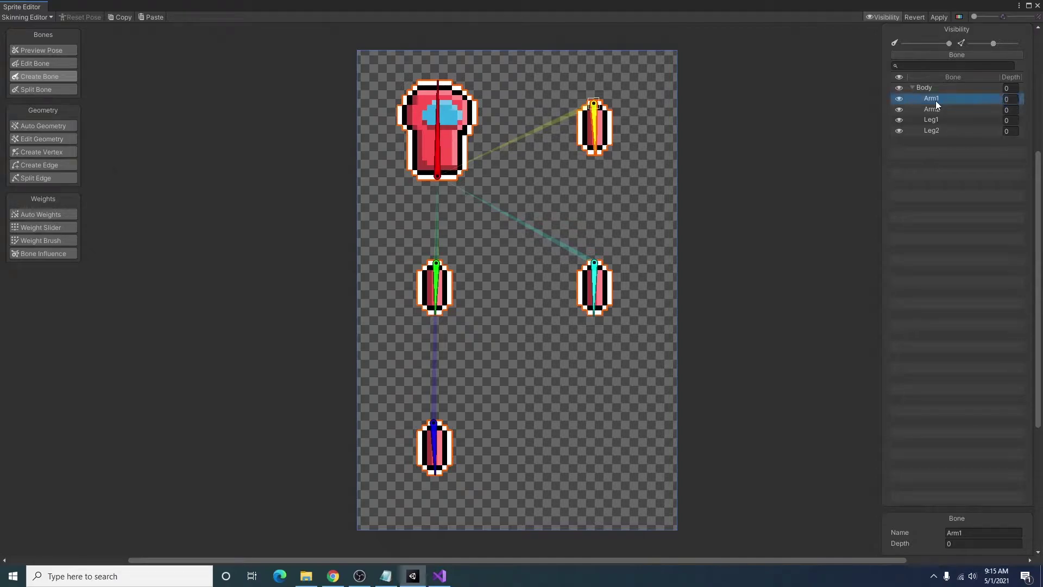
left_click(1015, 100)
type("2")
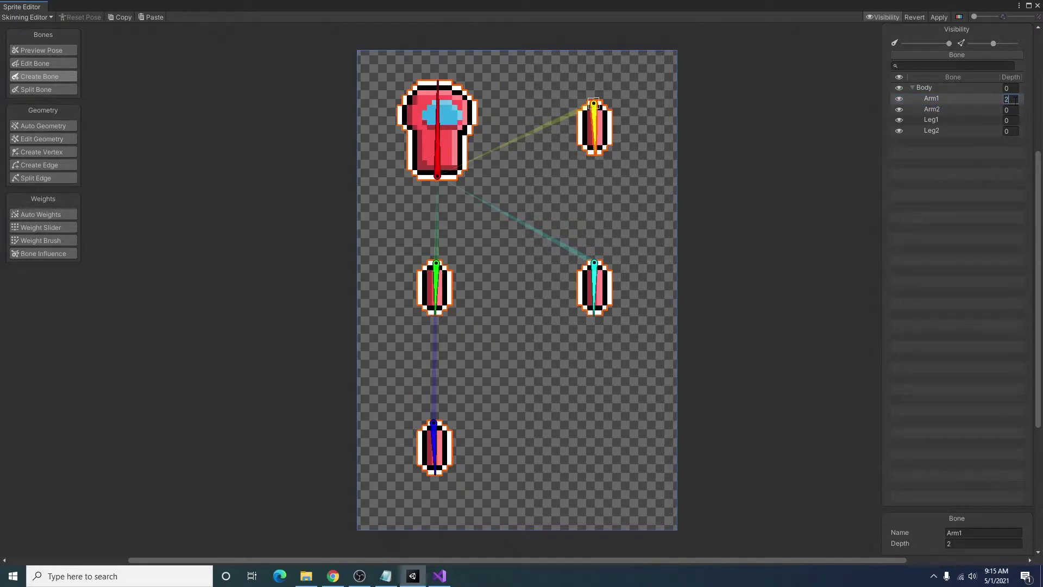
left_click(1013, 110)
type("-2")
left_click(1013, 121)
type("1")
Set Leg2's depth to -1 and verify each bone's depth value.
key("Tab")
type("-1")
left_click(1011, 98)
left_click(1014, 120)
left_click(1009, 98)
left_click(1013, 109)
left_click(1010, 131)
Generate Auto Geometry meshes for all five Player sprite parts.
left_click(53, 126)
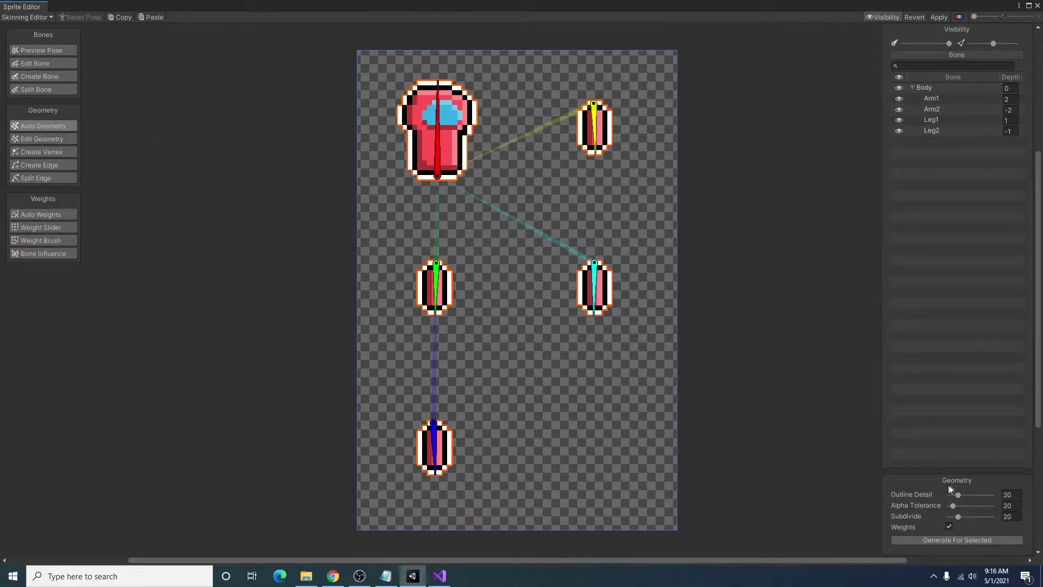
left_click(950, 541)
left_click(1016, 540)
left_click(933, 541)
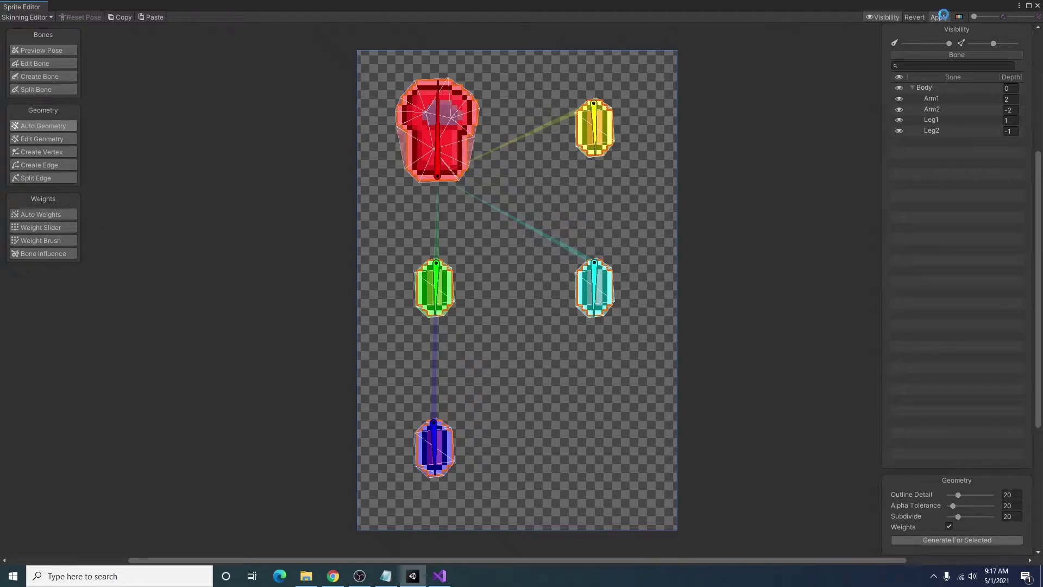
Apply the skinning changes, close the Sprite Editor and select the Player object.
left_click(943, 15)
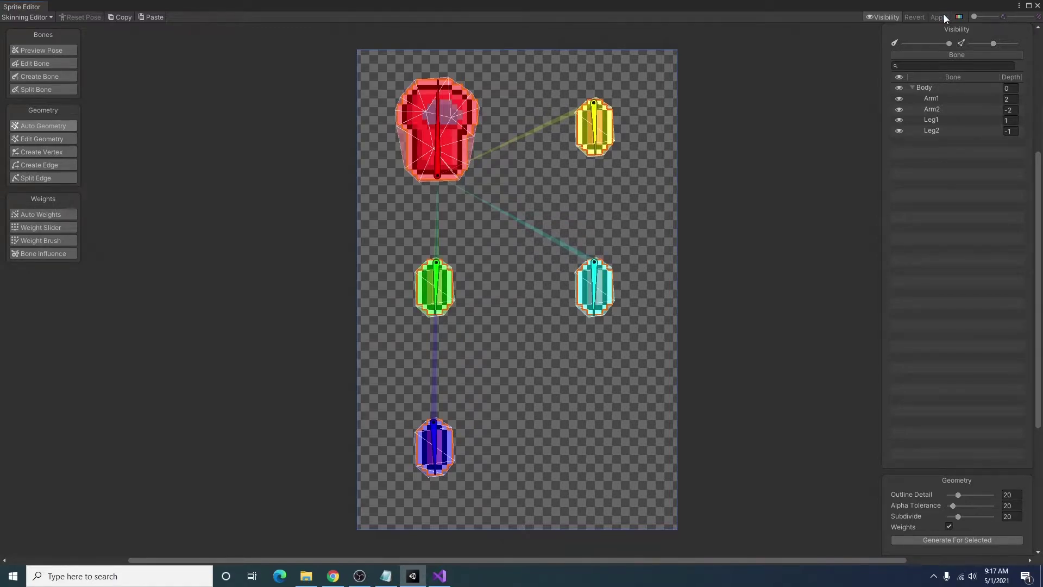
left_click(1038, 6)
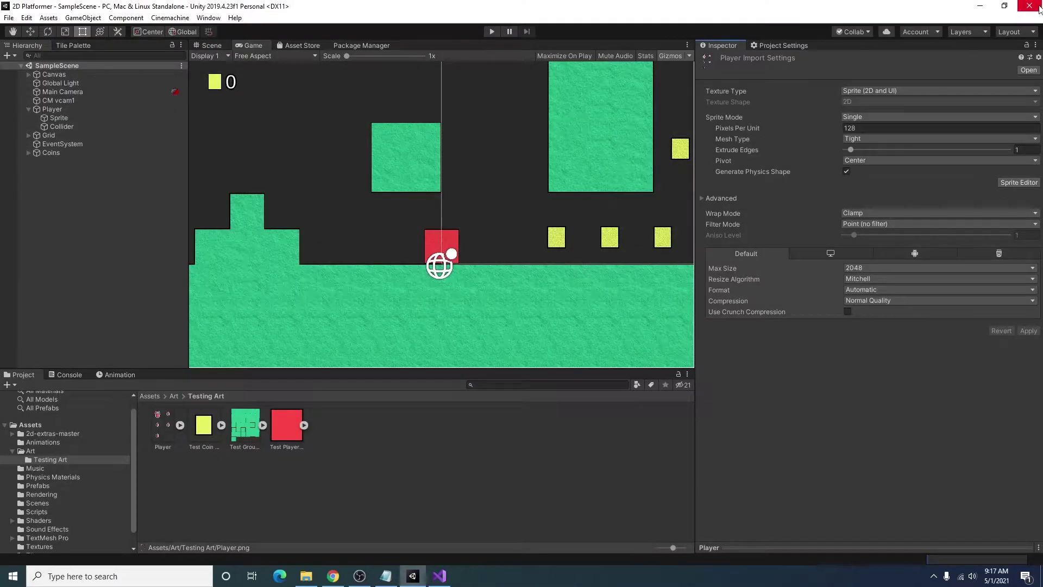
left_click(60, 109)
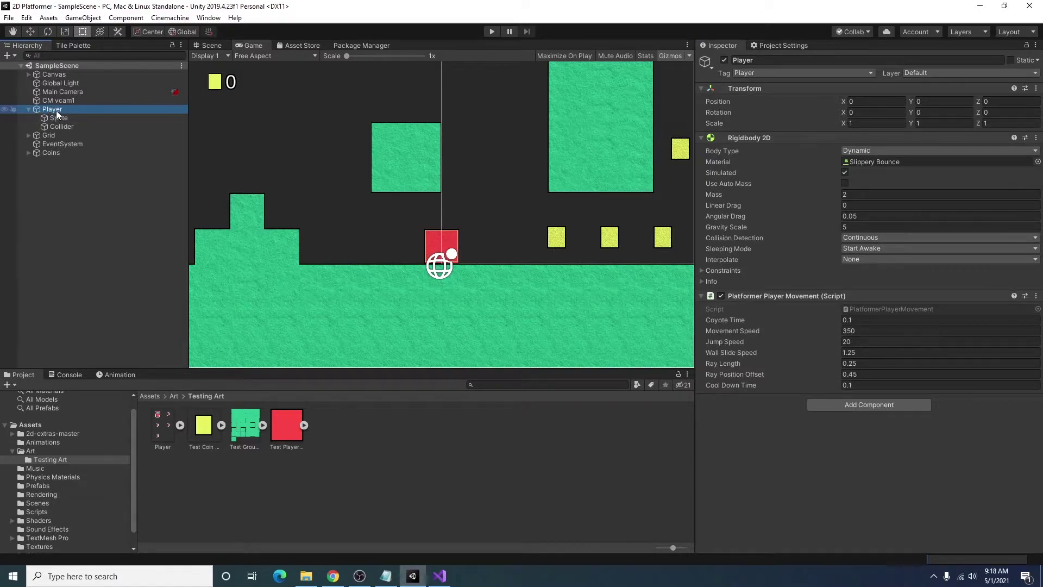
Deactivate the old Sprite object and add an empty Player child named Sprite Skin.
left_click(64, 117)
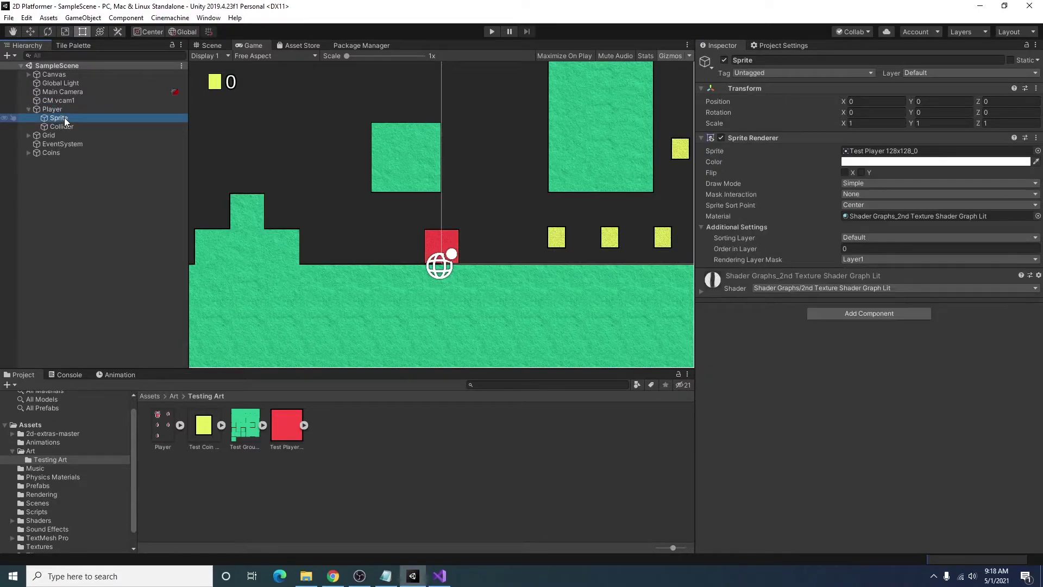
left_click(724, 61)
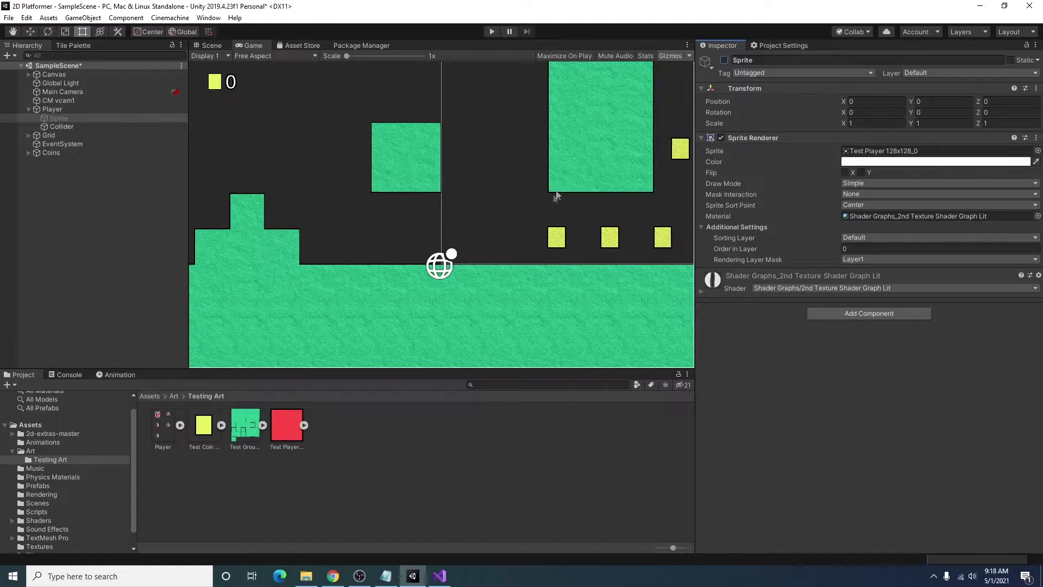
right_click(50, 109)
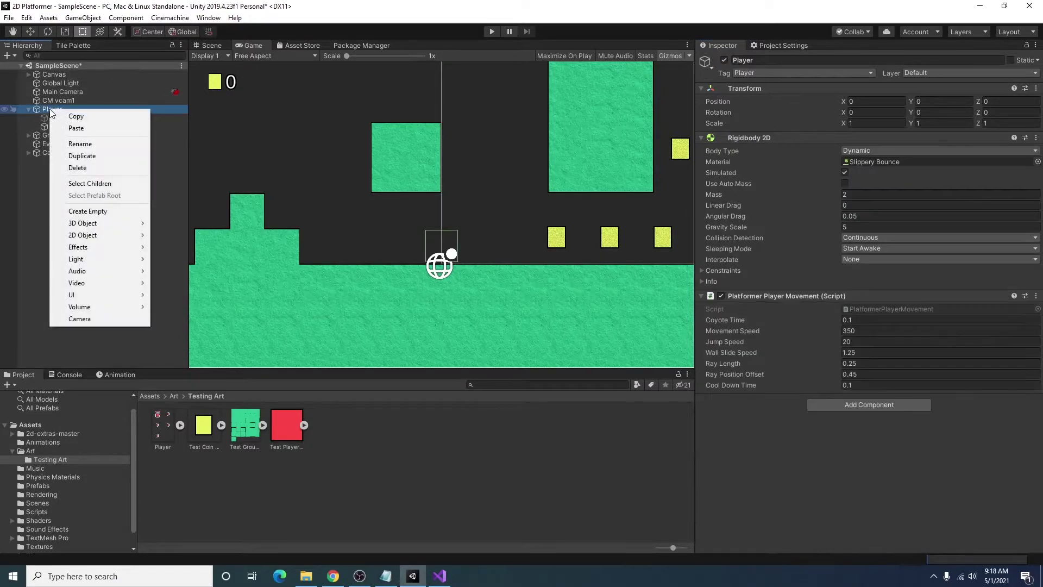
left_click(83, 211)
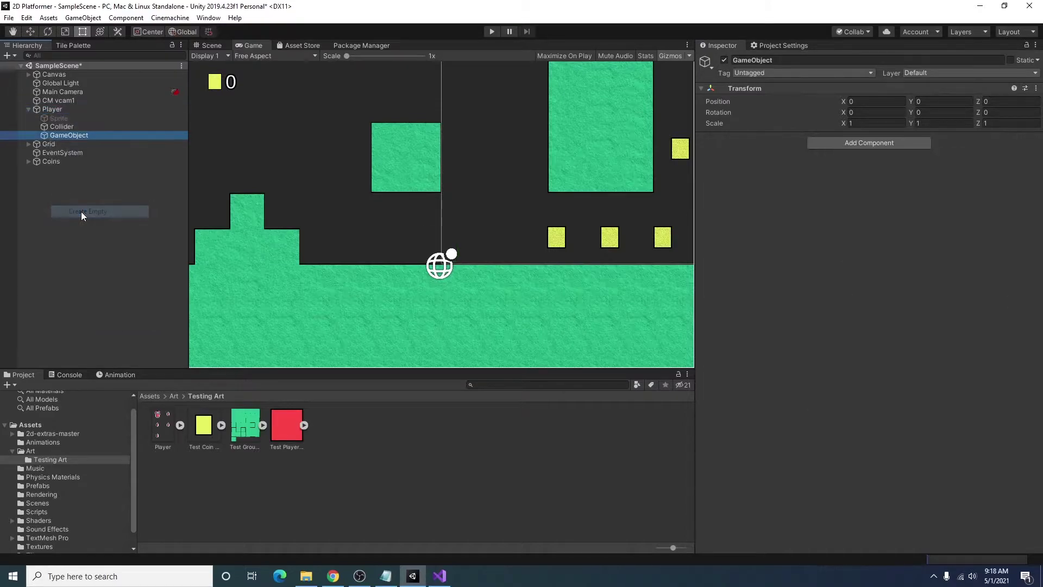
left_click(786, 61)
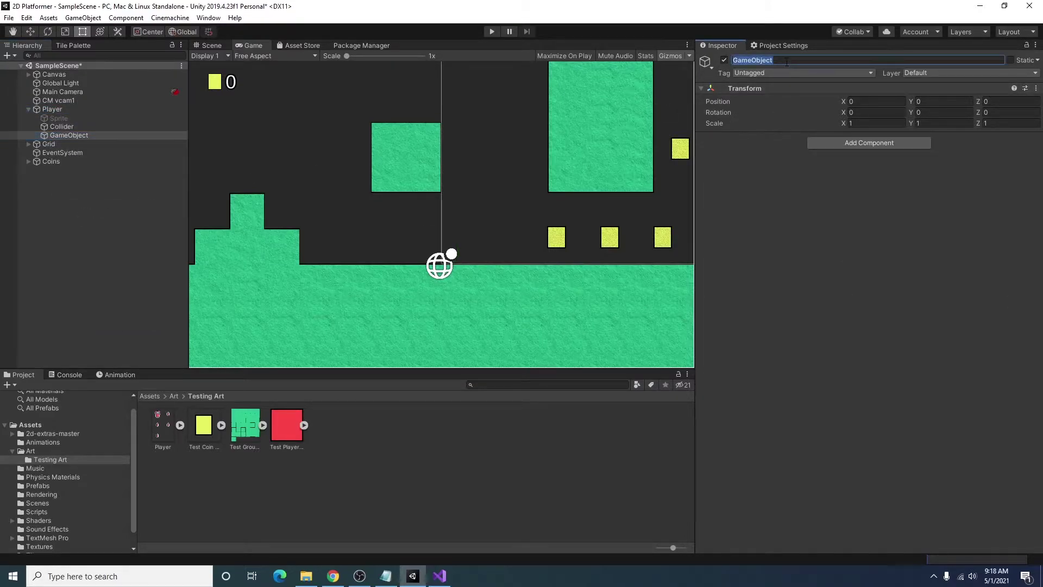
type("Sprite Skin")
key("Return")
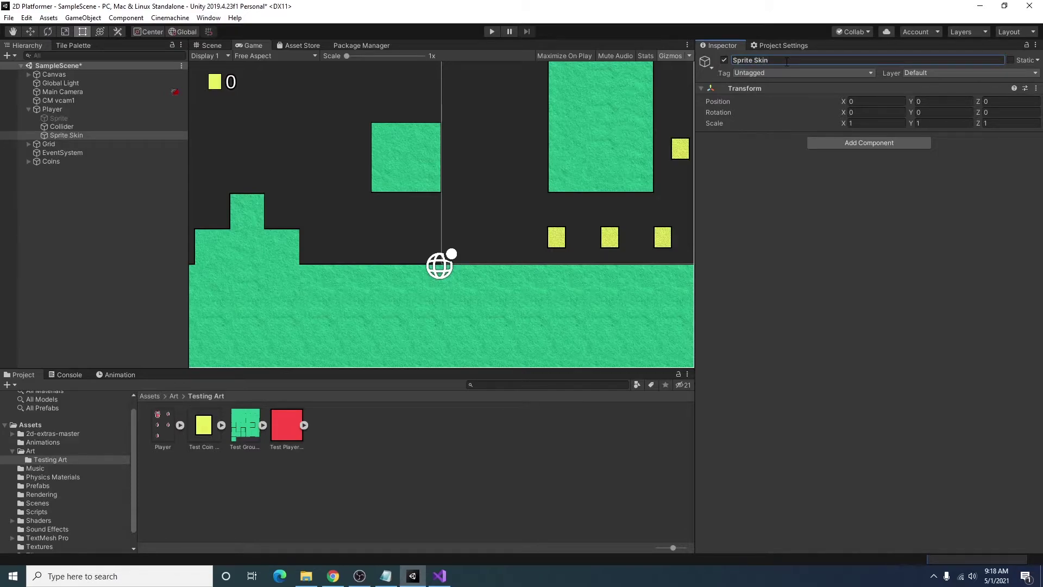
Add a Sprite Skin component to the Sprite Skin object.
left_click(844, 145)
type("S")
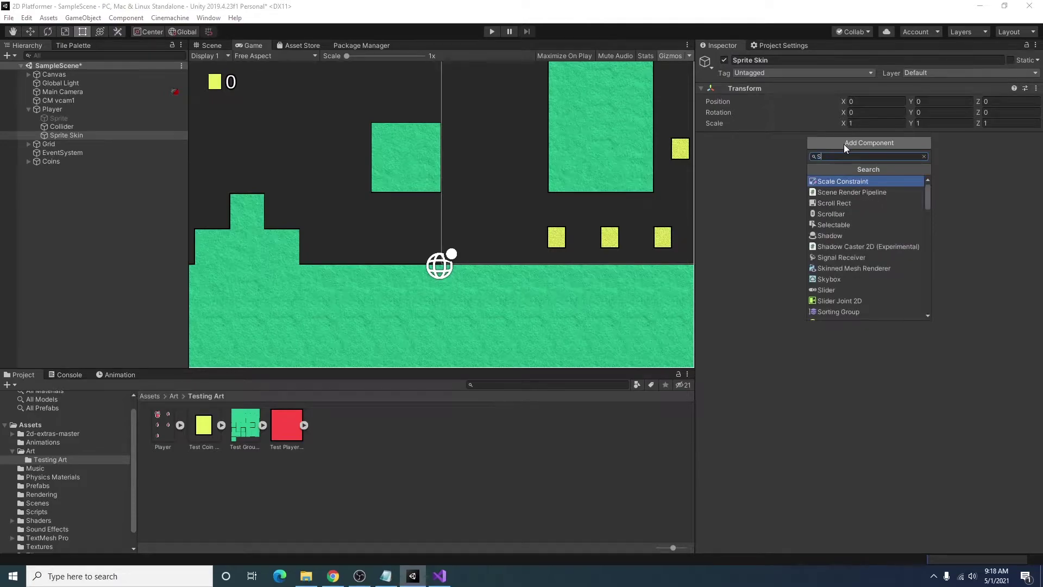
type("prite")
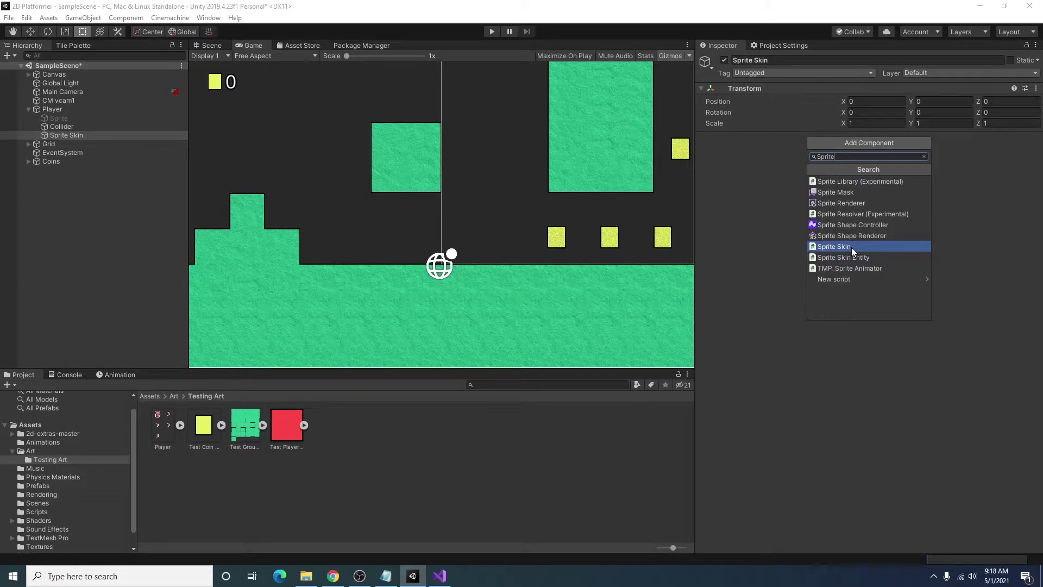
left_click(851, 246)
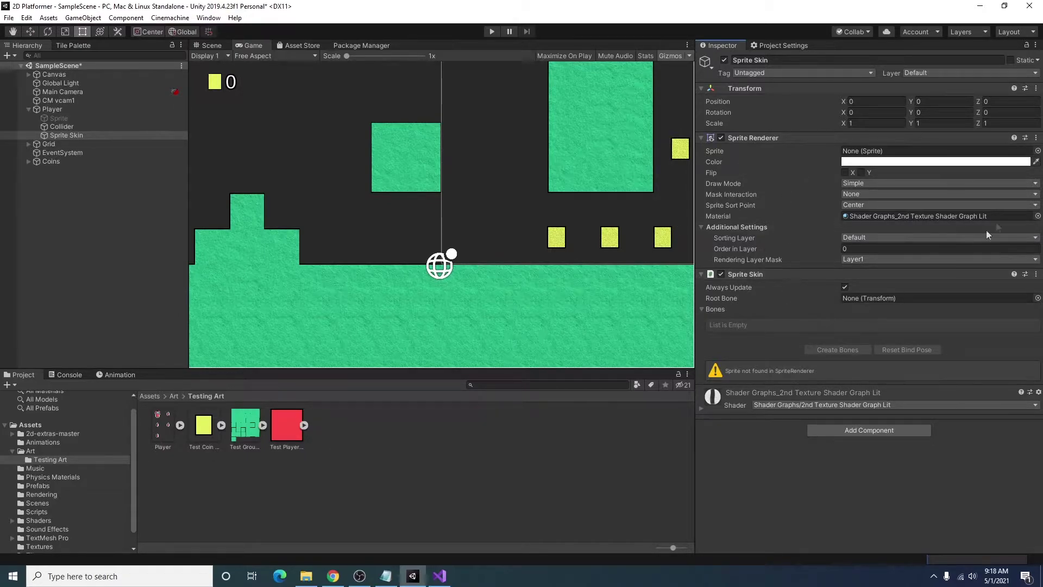
Assign the Player sprite to the Sprite Renderer and generate its Body, Arm and Leg bones.
left_click_drag(163, 426, 903, 158)
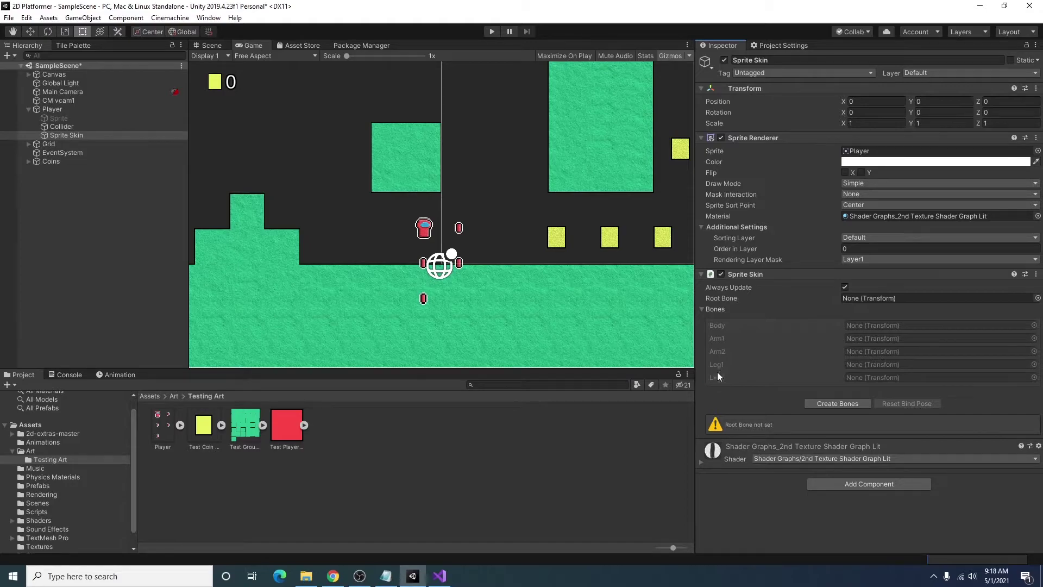
left_click(825, 405)
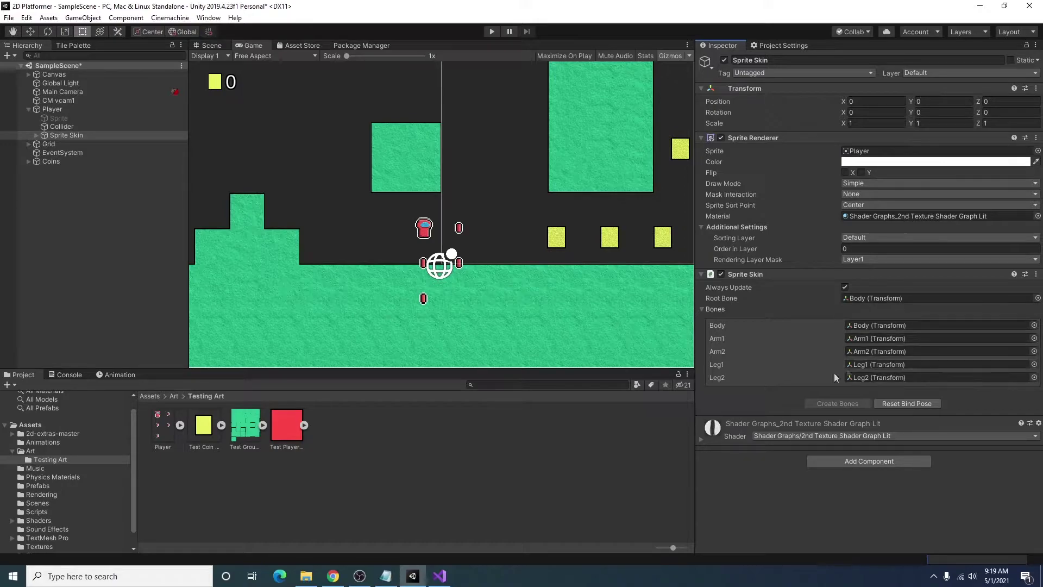
left_click(37, 135)
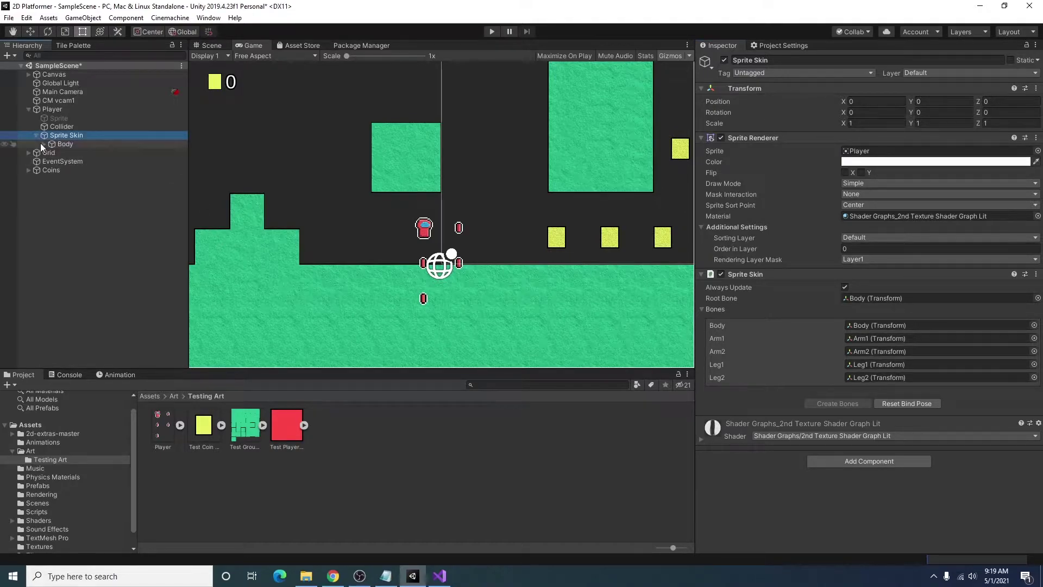
Check the Body, Arm1, Arm2, Leg1 and Leg2 bones, then frame the Sprite Skin in the Scene view.
left_click(40, 142)
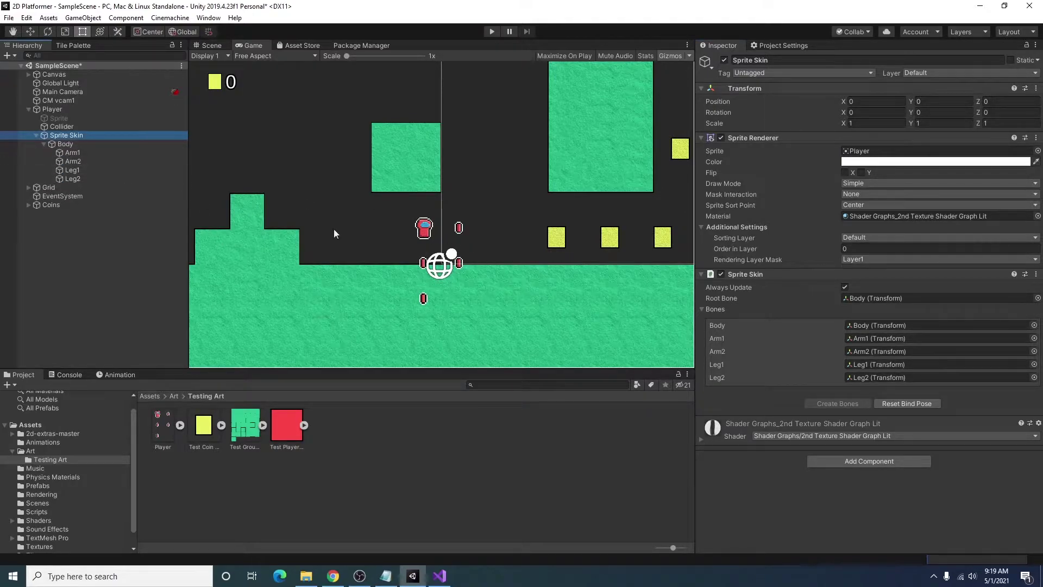
left_click(61, 143)
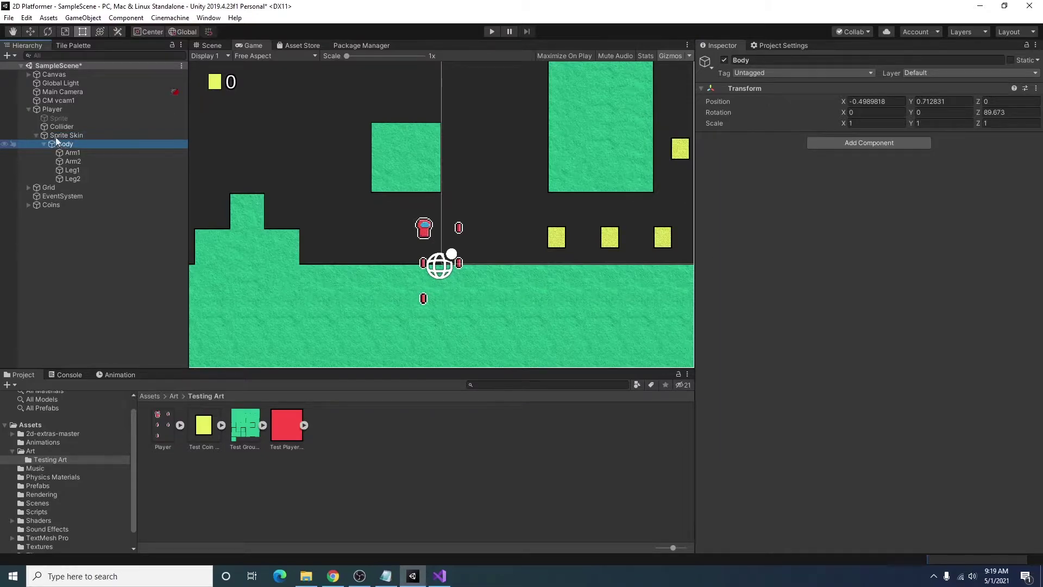
left_click(74, 153)
left_click(73, 161)
left_click(76, 170)
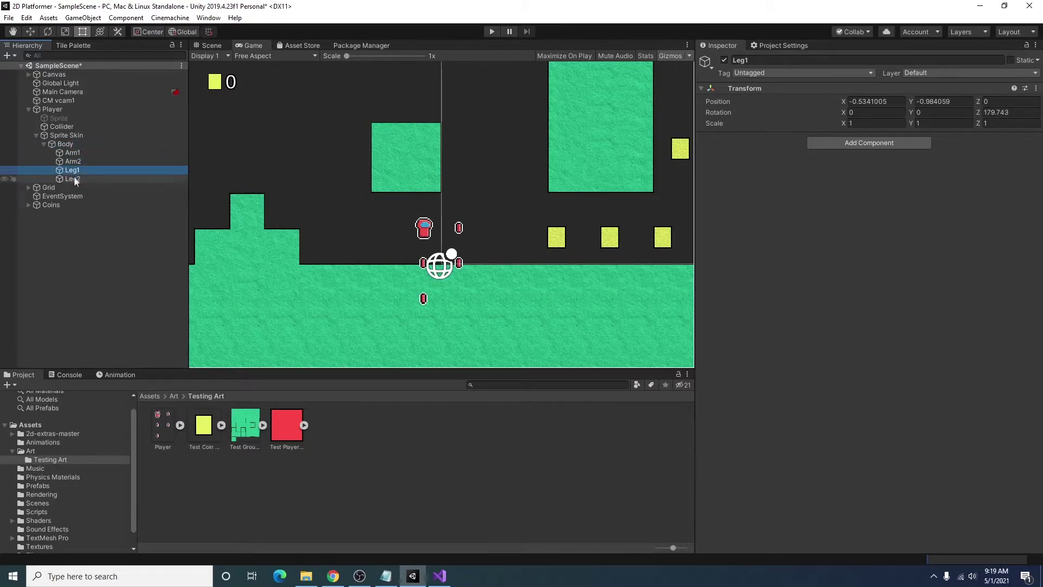
left_click(74, 178)
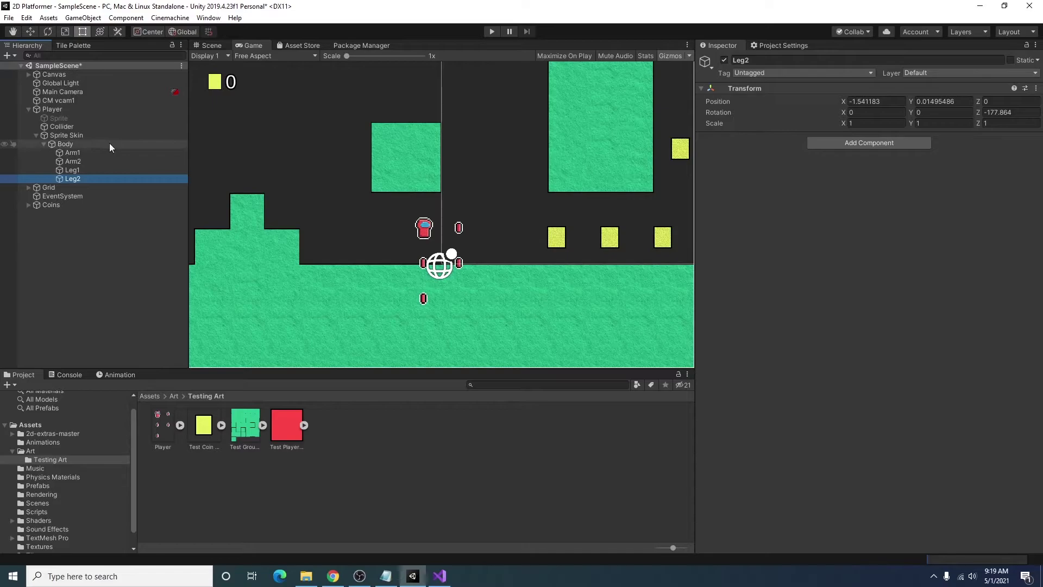
left_click(77, 136)
double_click(77, 136)
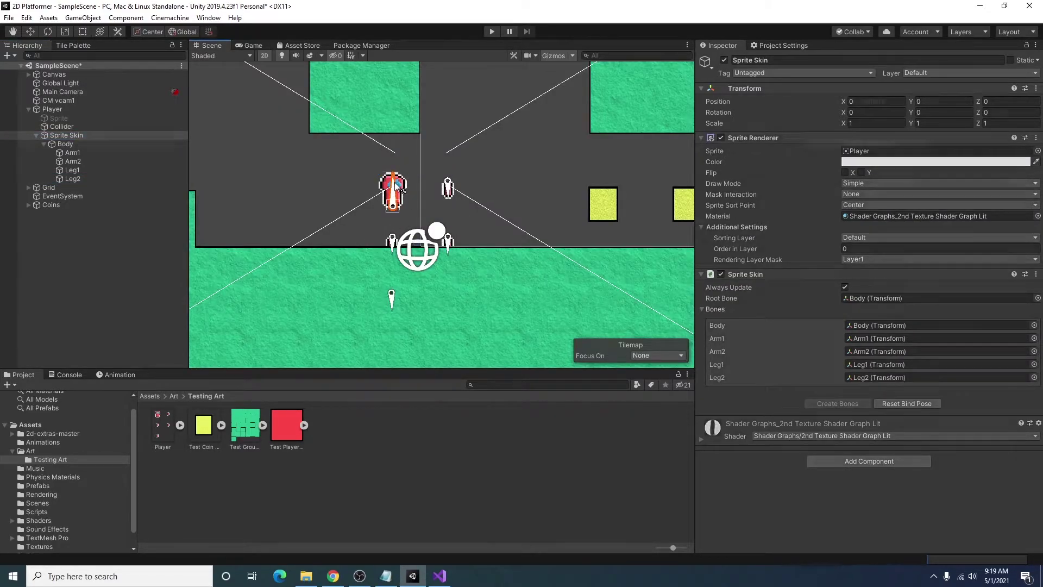
Test-rotate the Body and Arm1 bones, undoing each rotation.
mouse_move(395, 185)
left_mouse_down()
mouse_move(419, 186)
mouse_move(361, 187)
mouse_move(416, 191)
mouse_move(389, 175)
mouse_move(364, 188)
mouse_move(412, 182)
mouse_move(389, 172)
left_mouse_up()
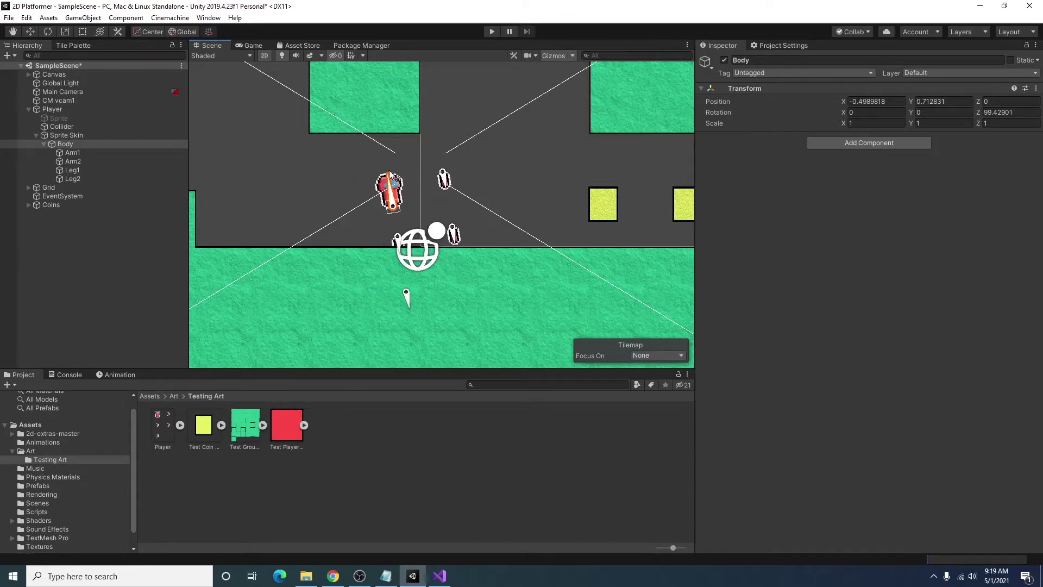
key("ctrl+z")
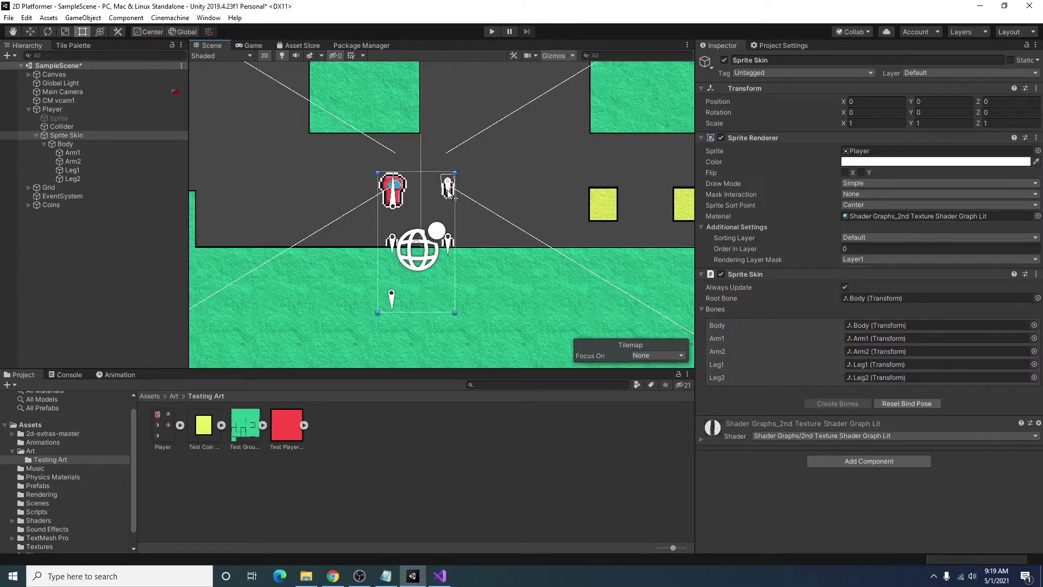
left_click_drag(448, 189, 493, 246)
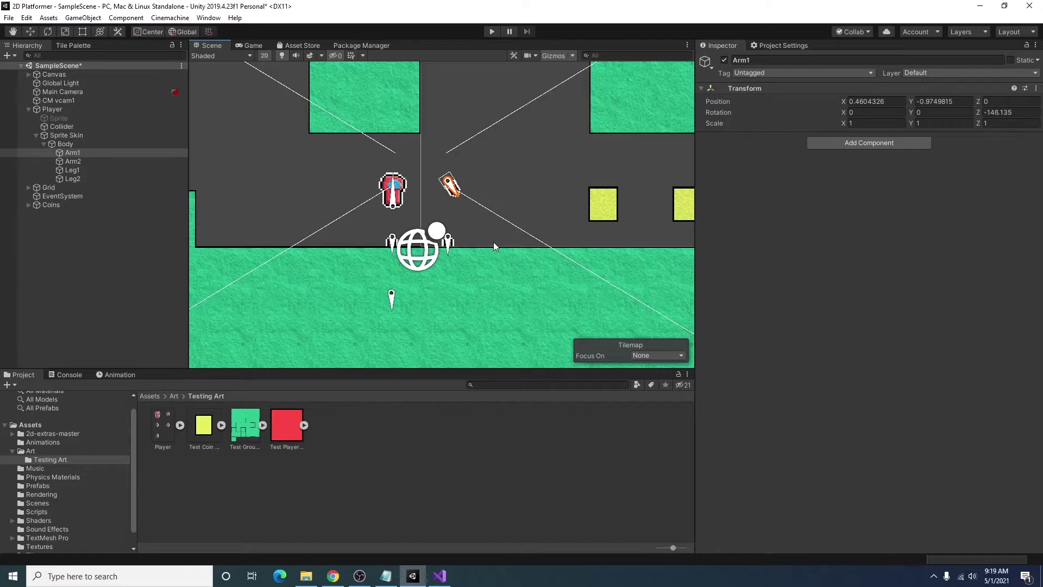
key("ctrl+z")
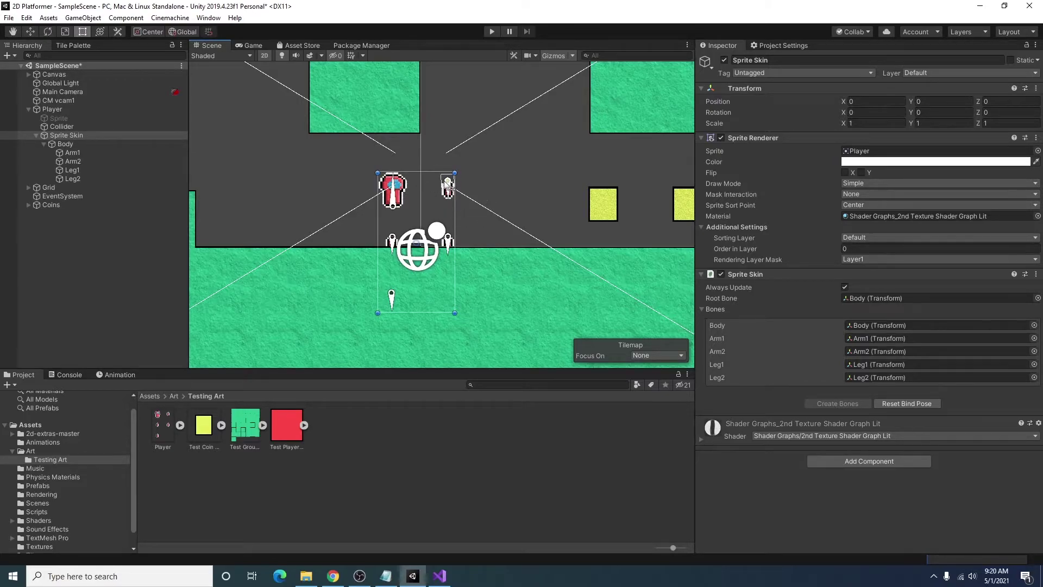
Test-rotate a leg and undo it, hide the scene gizmos, and select the Body bone.
left_click_drag(446, 185, 389, 203)
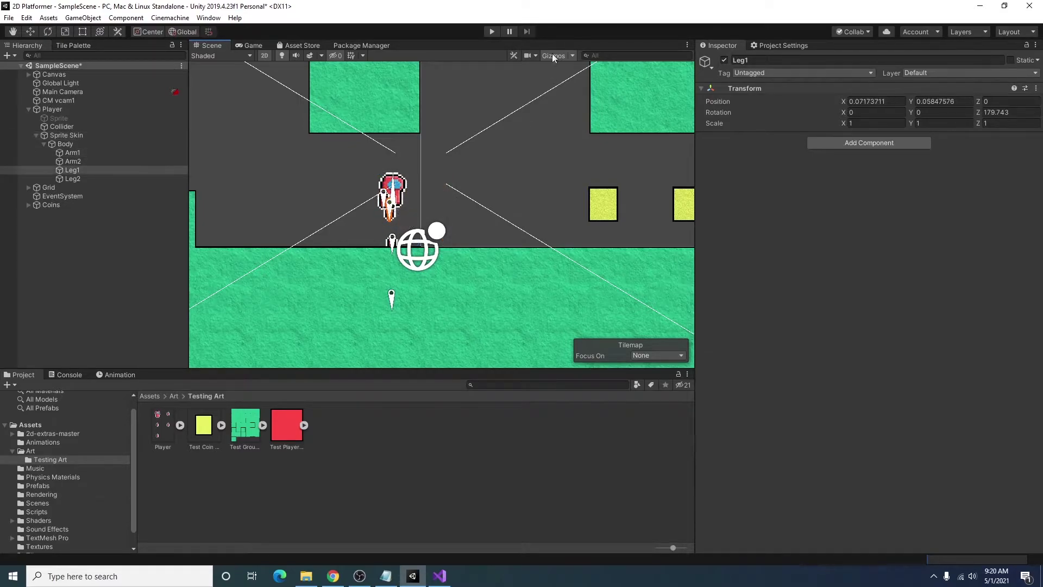
left_click(553, 55)
key("w")
key("ctrl+z")
key("ctrl+z")
key("ctrl+z")
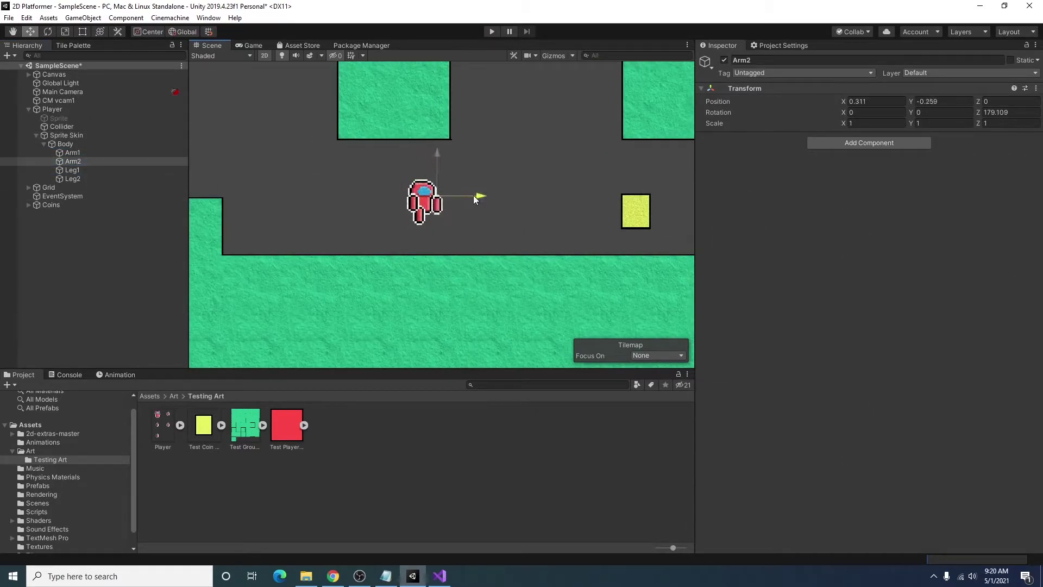
left_click(422, 217)
left_click(458, 210)
left_click(65, 144)
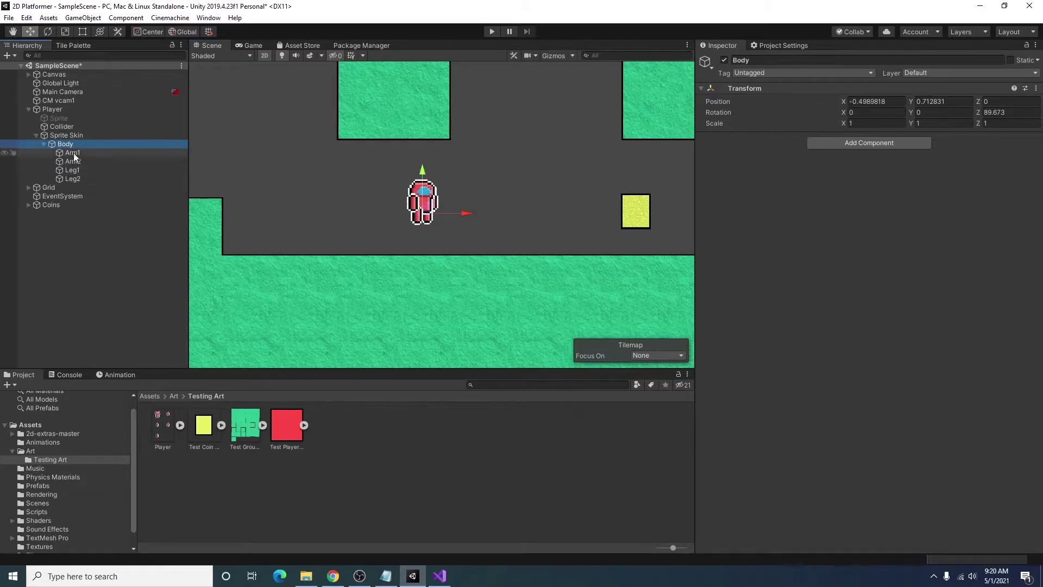
key("q")
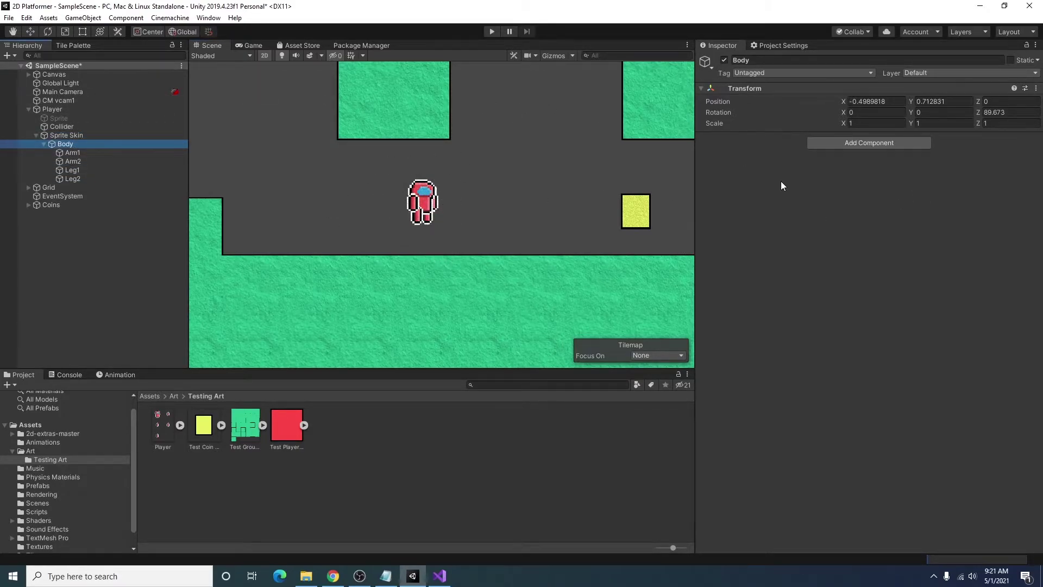
Set the Body bone's Position to X 0, Y 0.5 and Rotation Z to 90.
left_click(869, 101)
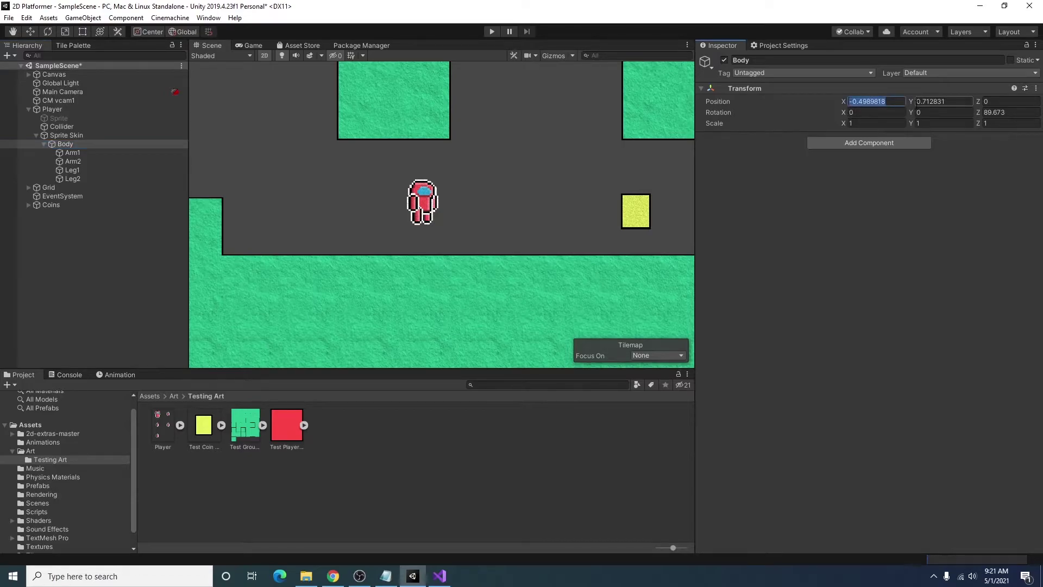
type("0")
key("Tab")
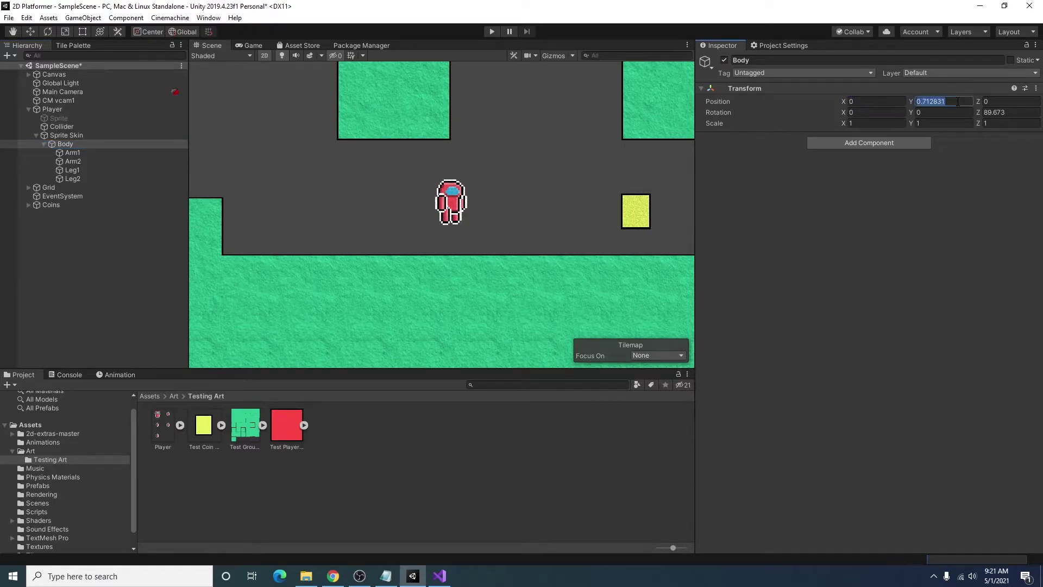
type(".5")
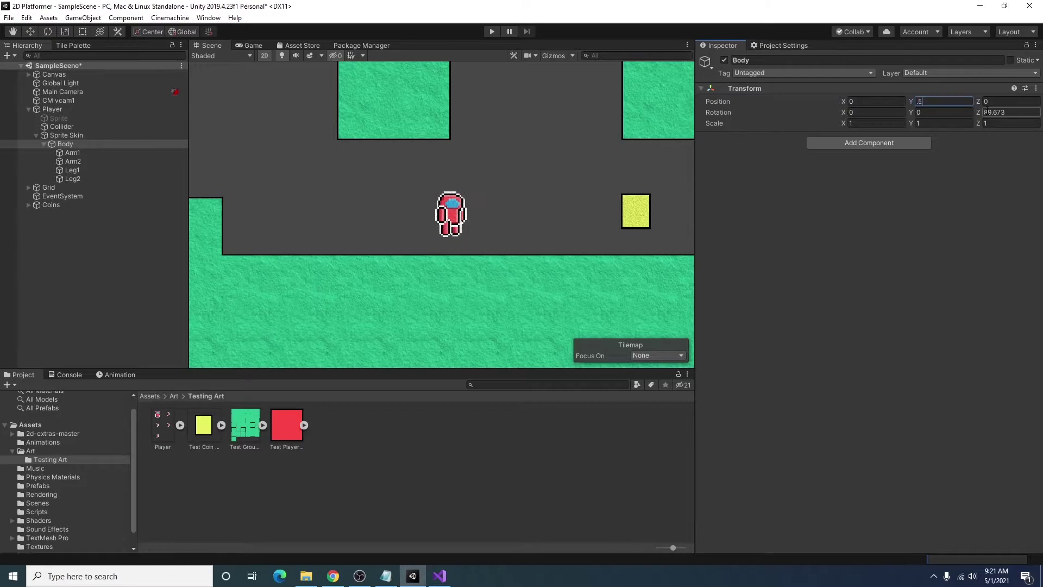
key("Return")
left_click(1026, 113)
type("90")
left_click(451, 223)
key("f")
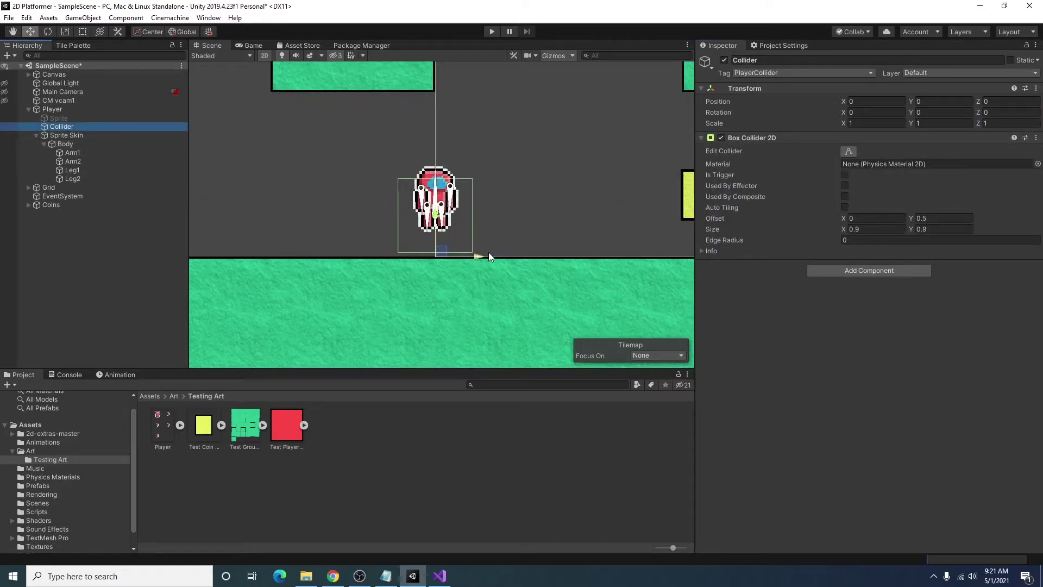
Disable the Collider's Box Collider 2D and add a Capsule Collider 2D.
left_click(720, 139)
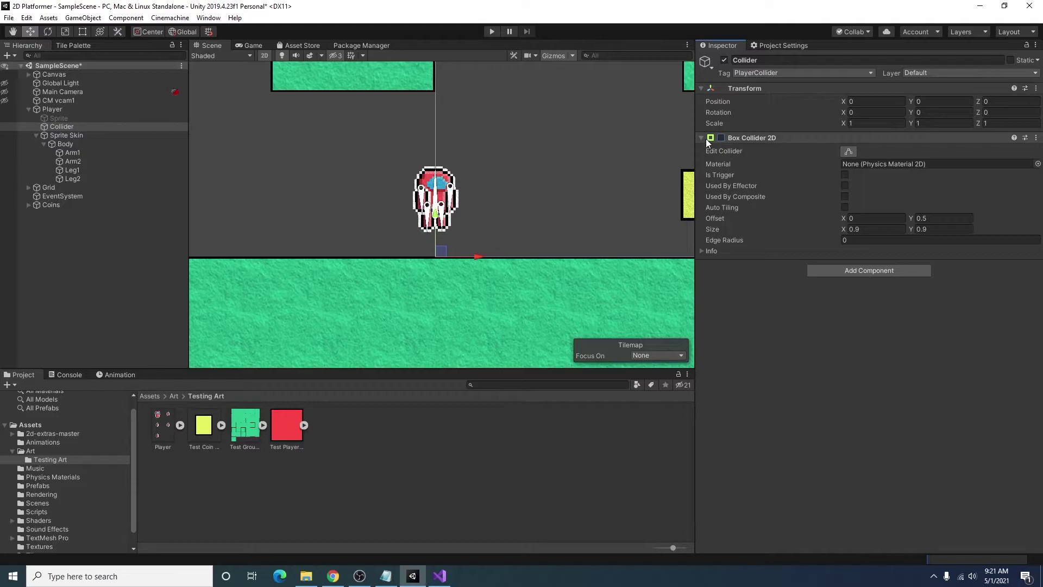
left_click(702, 138)
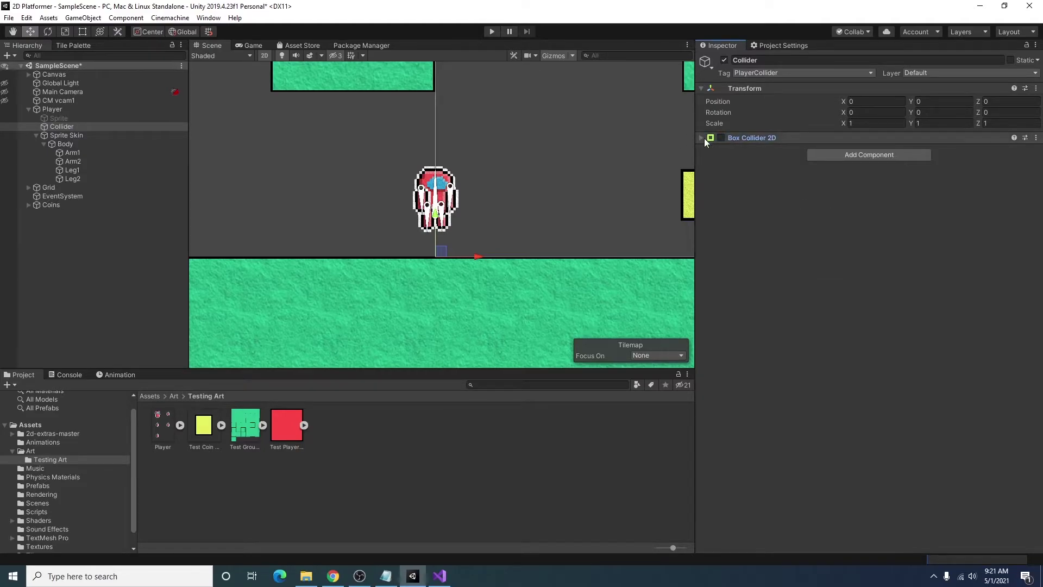
left_click(862, 159)
type("Pl")
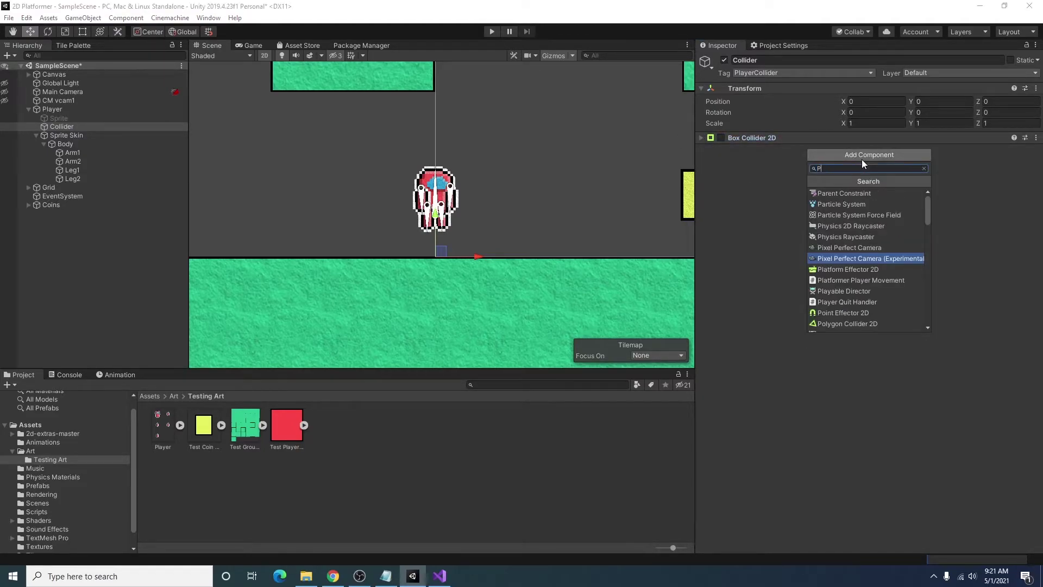
key("BackSpace")
key("BackSpace")
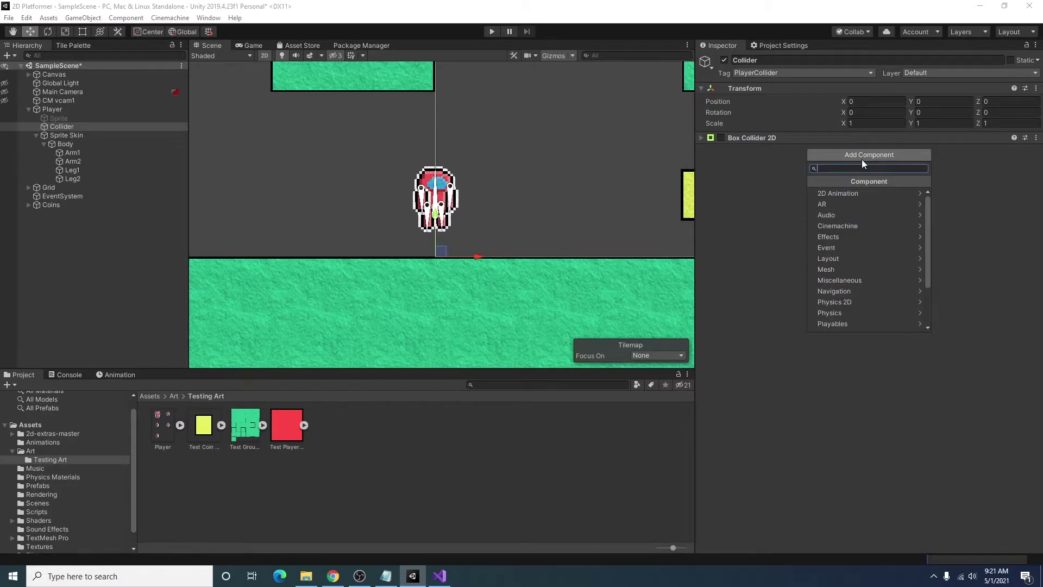
type("Cap")
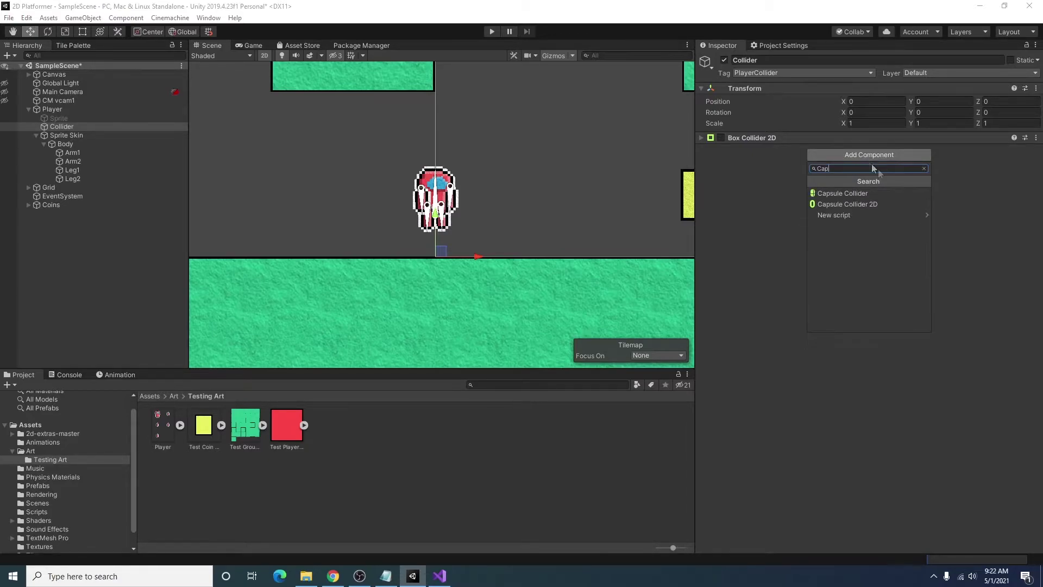
left_click(847, 204)
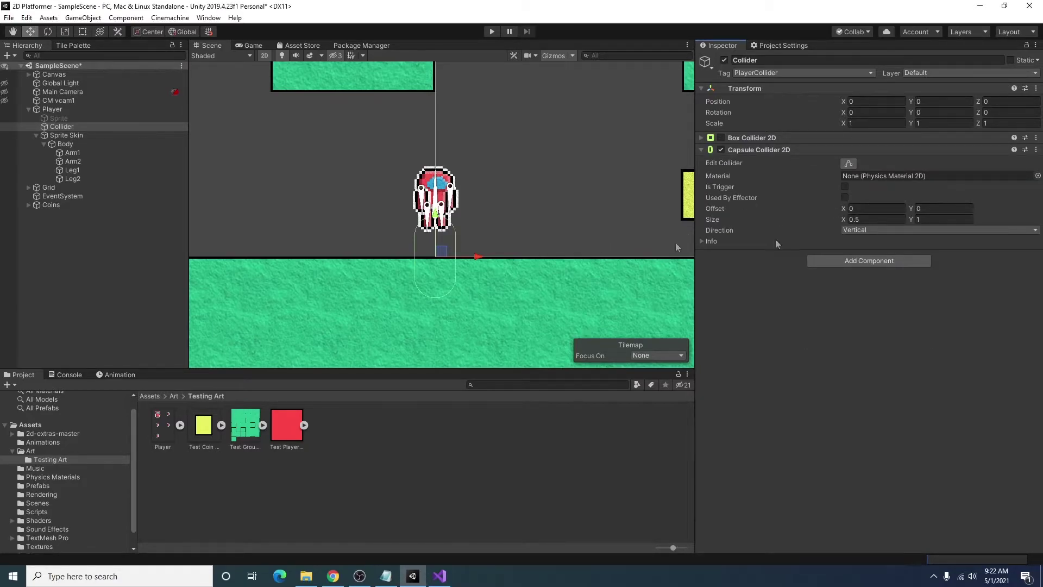
Size the capsule to about 0.5 by 0.66 and parent the Collider under the Body bone.
type(".5")
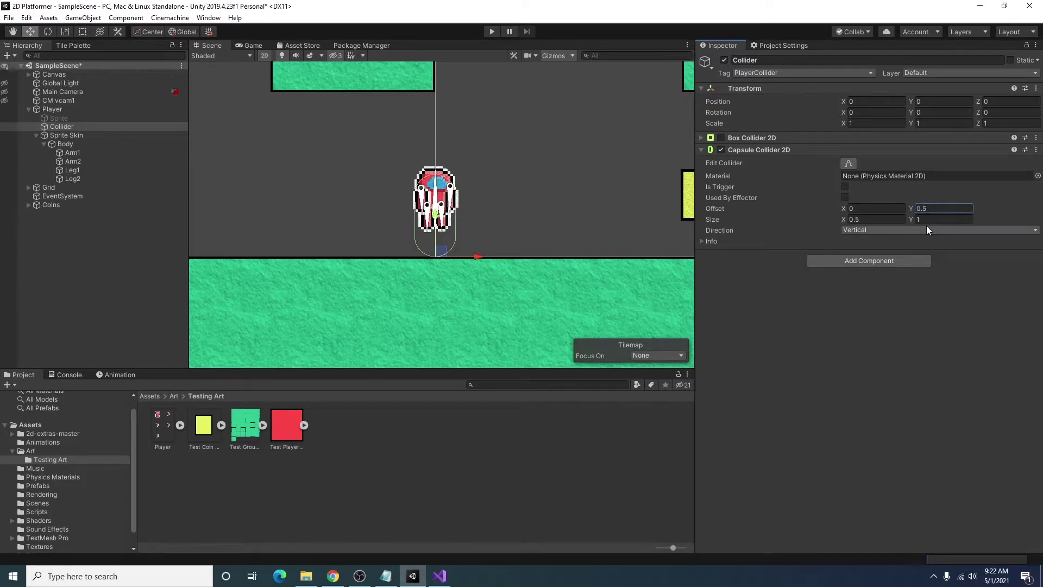
left_click_drag(916, 220, 906, 220)
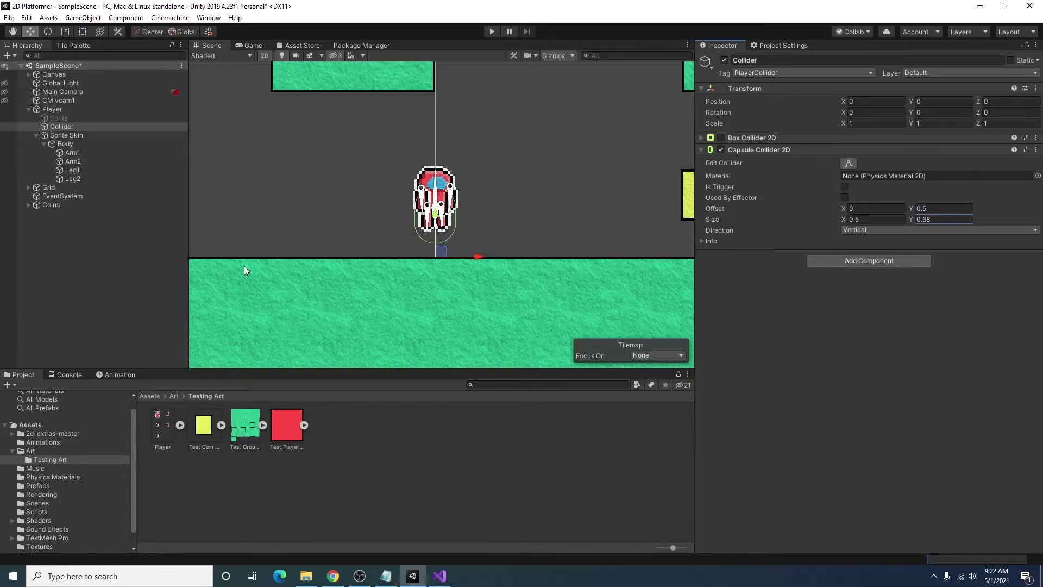
left_click_drag(62, 126, 74, 145)
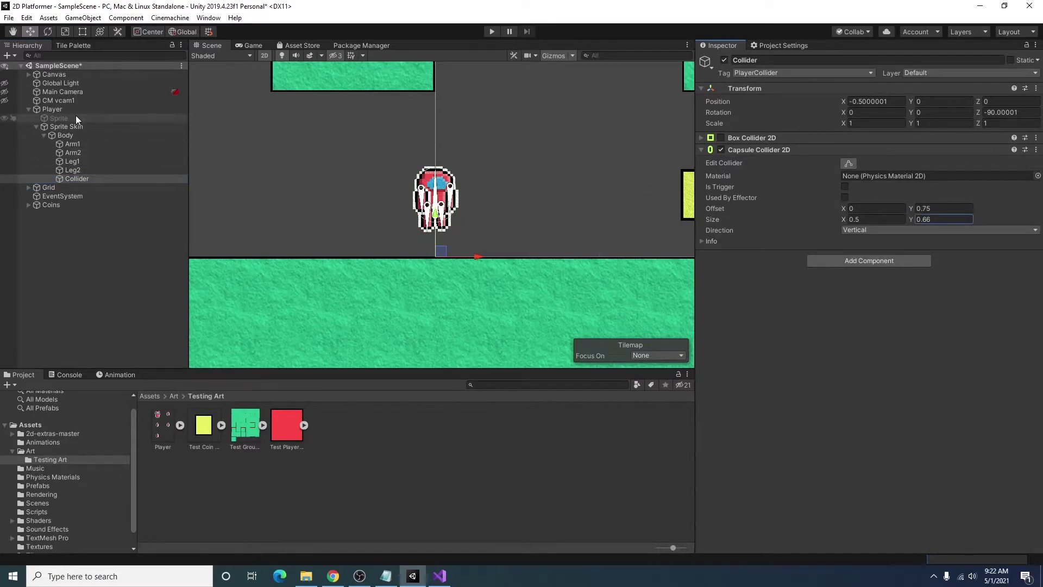
left_click(60, 109)
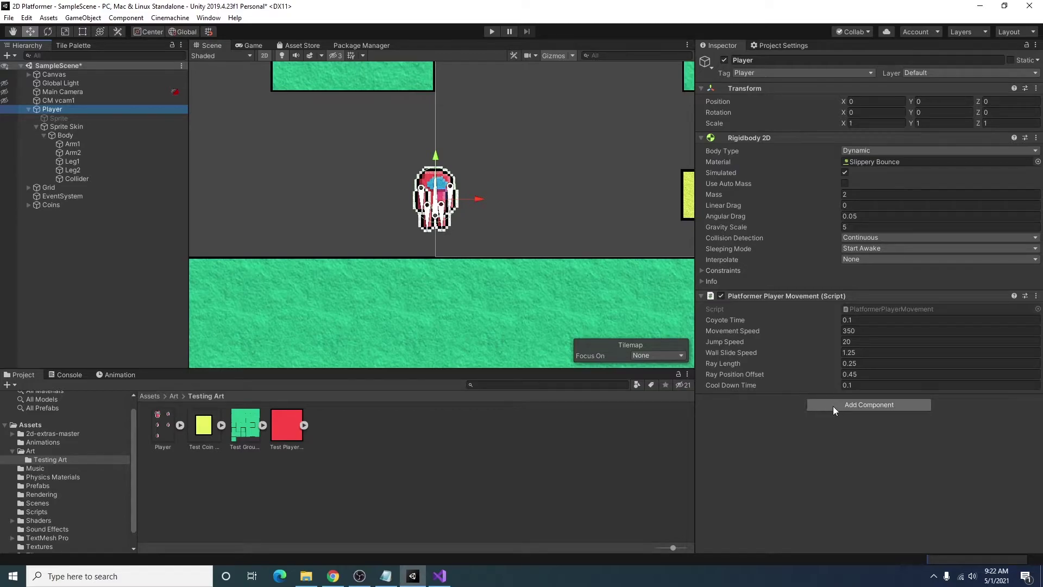
Add an Animator to Player and create a Player Idle clip in Assets/Animations.
left_click(889, 406)
type("animator")
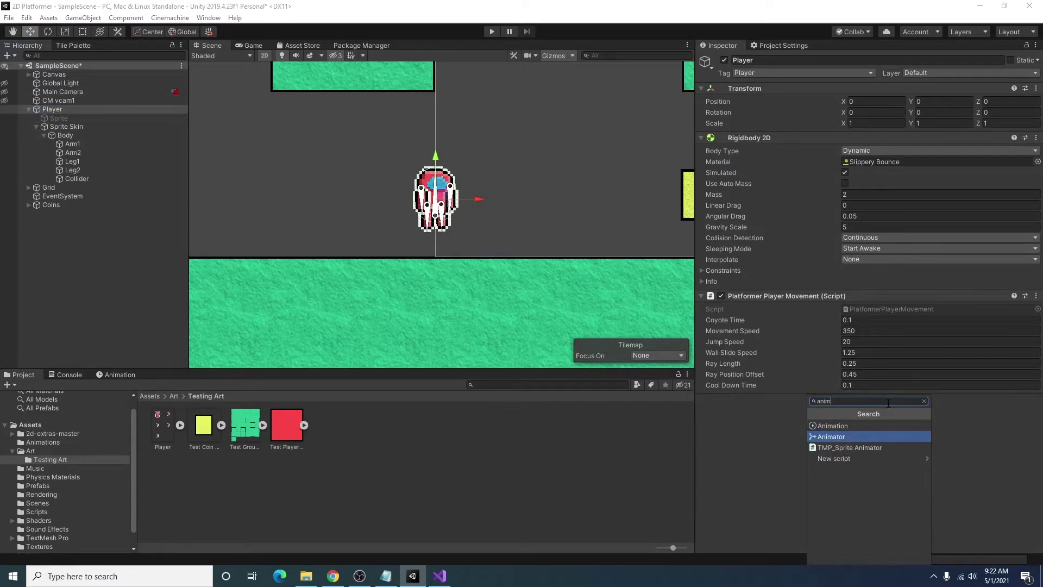
key("Return")
left_click(108, 375)
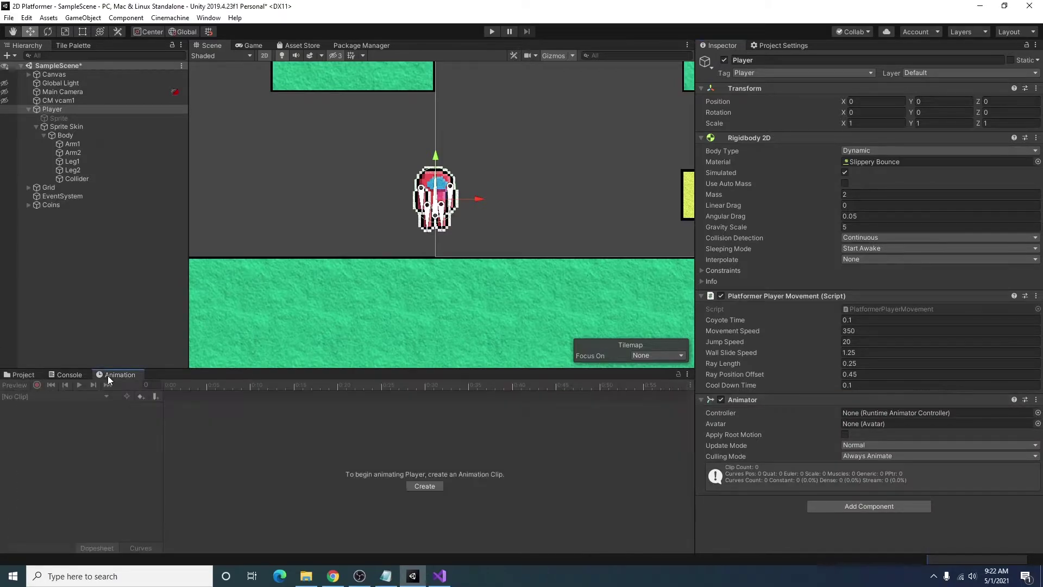
left_click(436, 485)
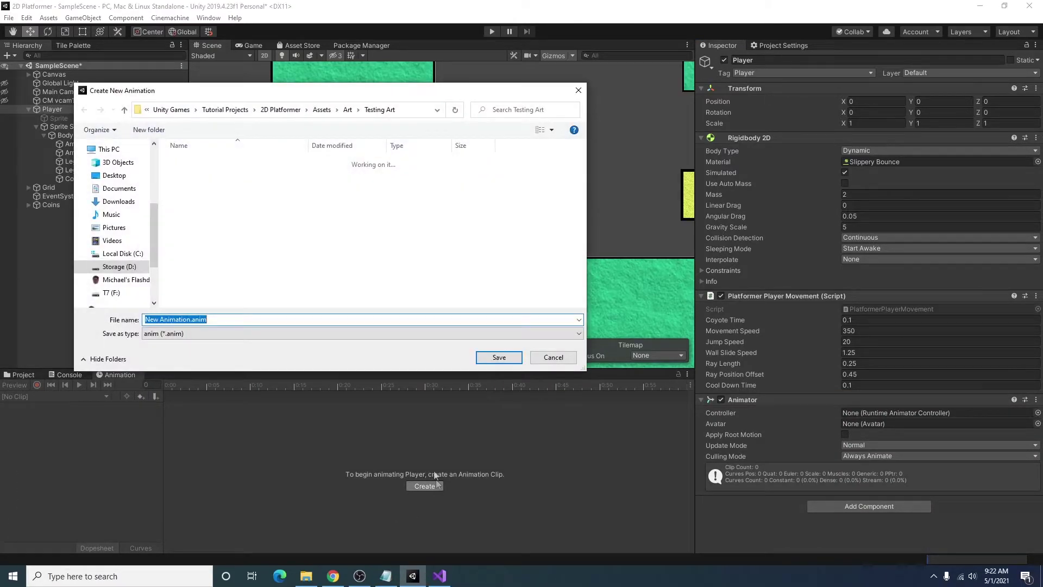
left_click(321, 109)
double_click(198, 172)
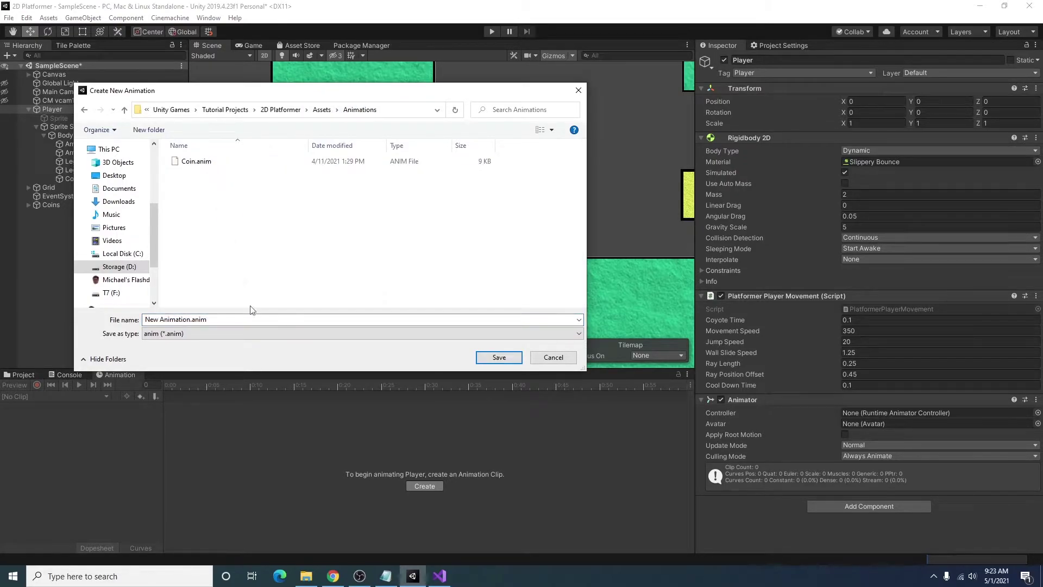
type("Player Idle")
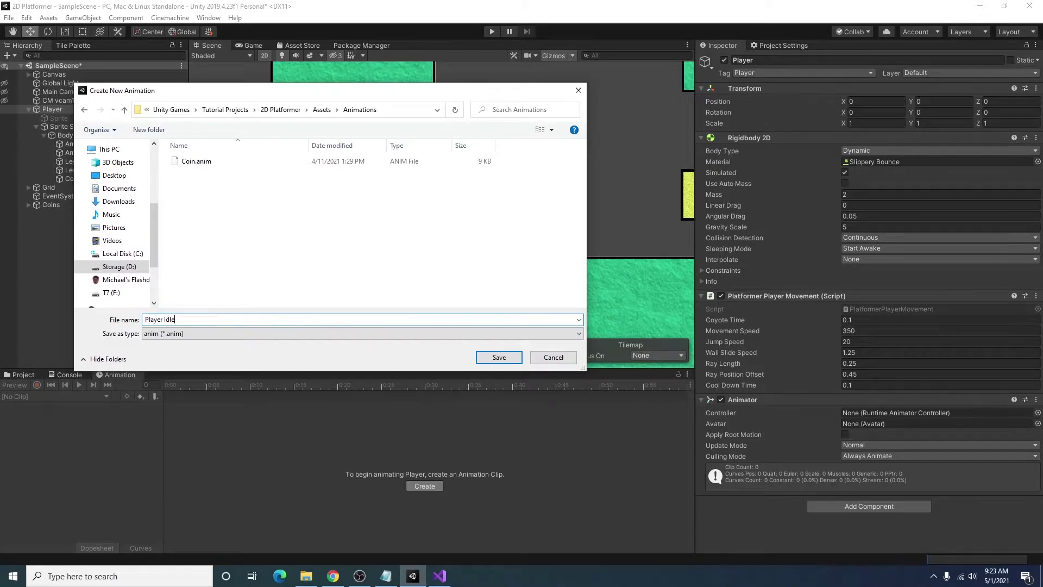
key("Return")
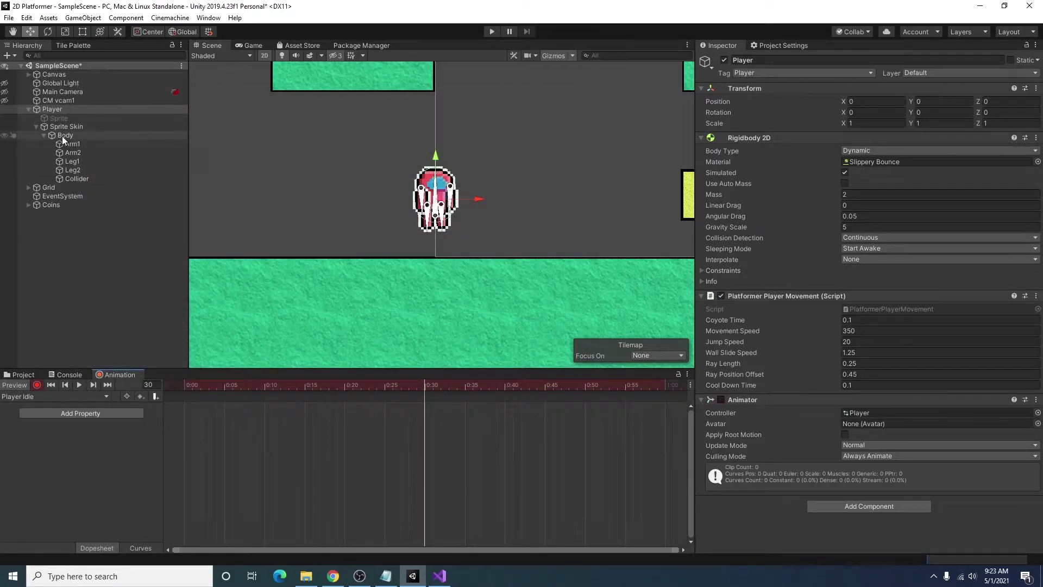
Key Sprite Skin Scale Y 0.95 mid-clip, copy the start keys to 1:00, and stop recording.
left_click(66, 126)
left_click(930, 123)
type(".95")
left_click(664, 385)
left_click(184, 416)
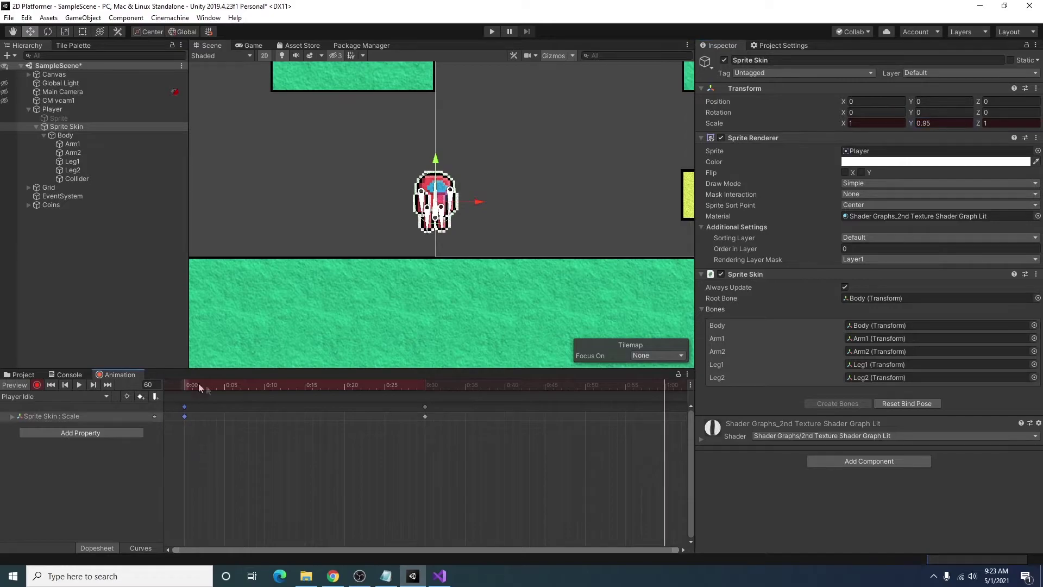
key("ctrl+c")
key("ctrl+v")
left_click(36, 384)
left_click(250, 45)
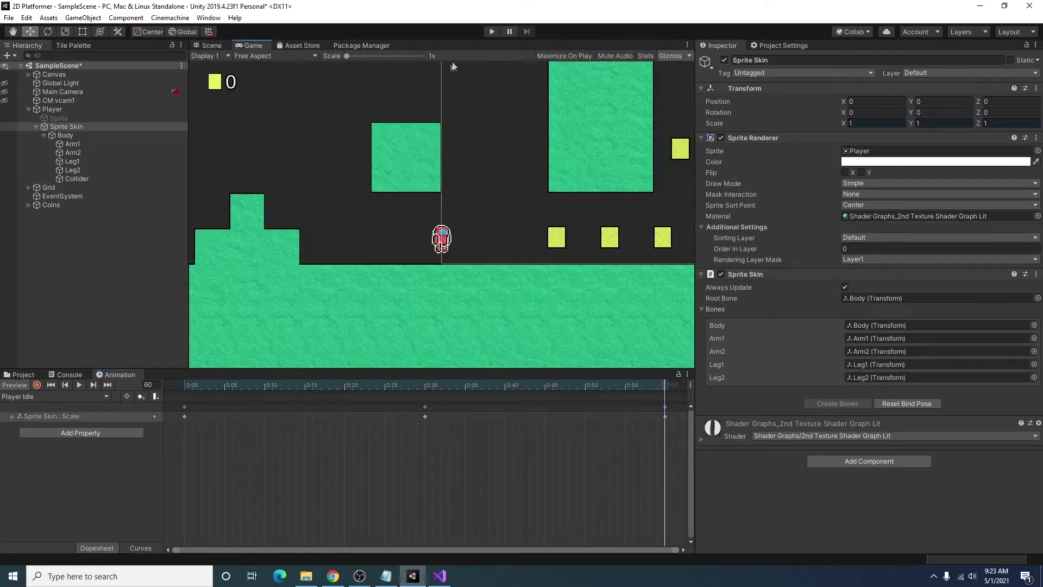
left_click(492, 31)
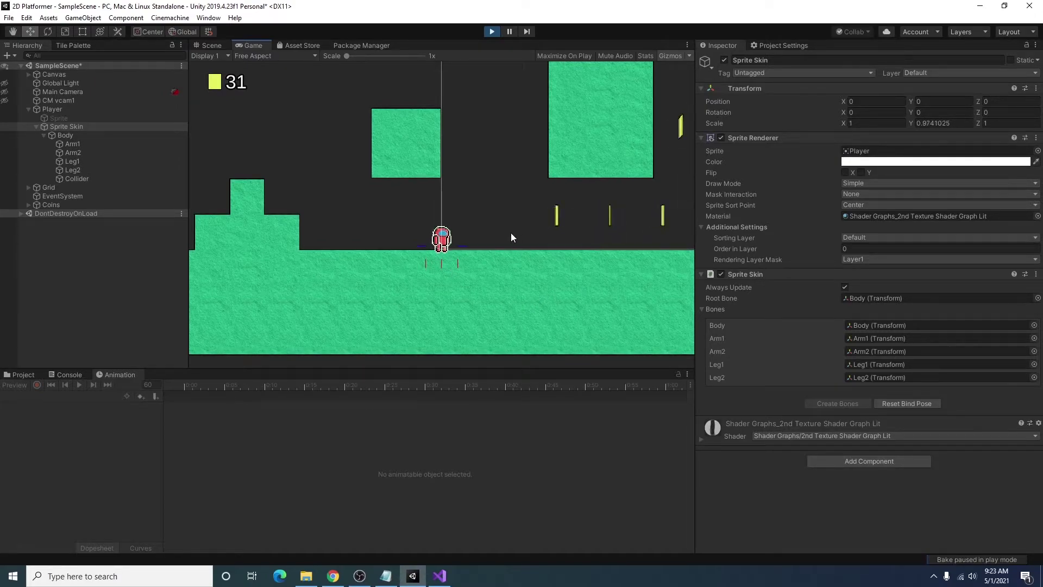
key("Left")
key("Left")
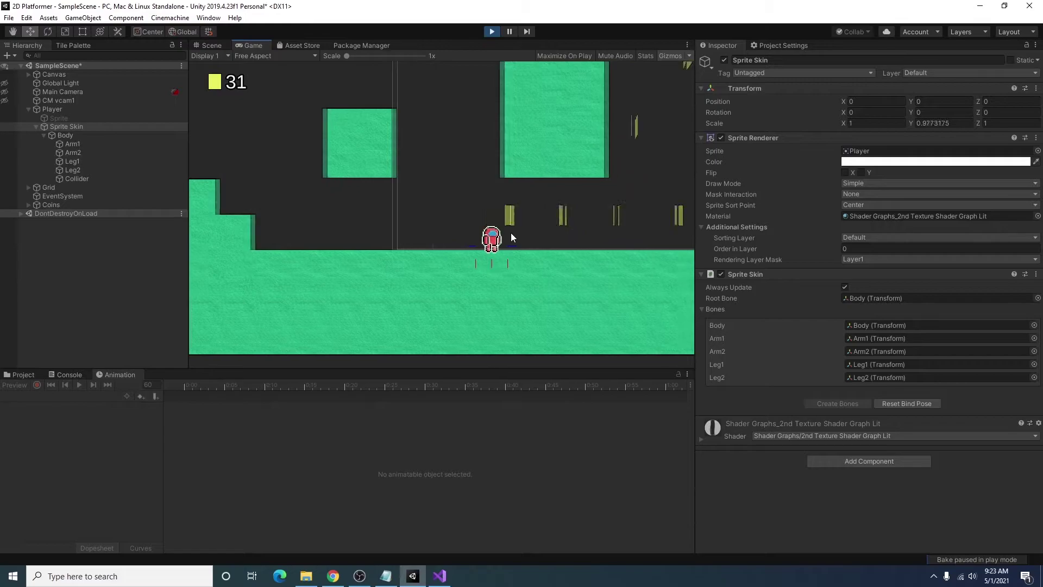
key("Left")
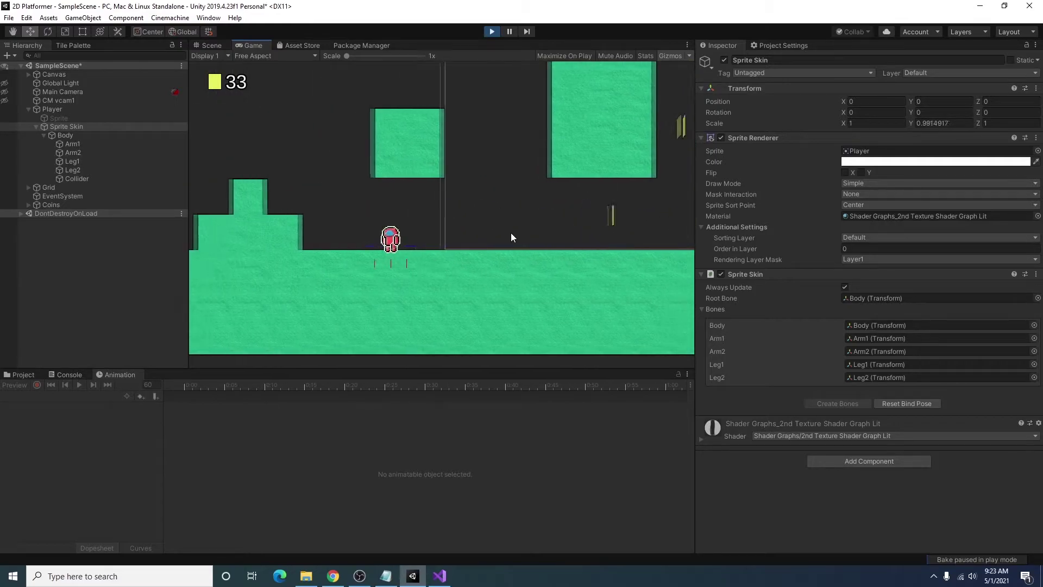
key("Left")
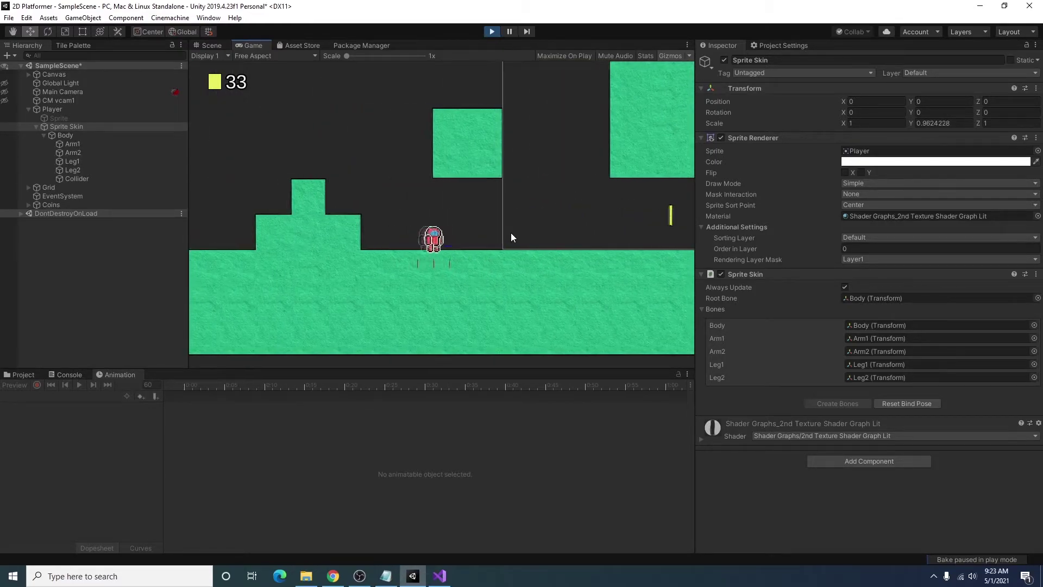
key("Right")
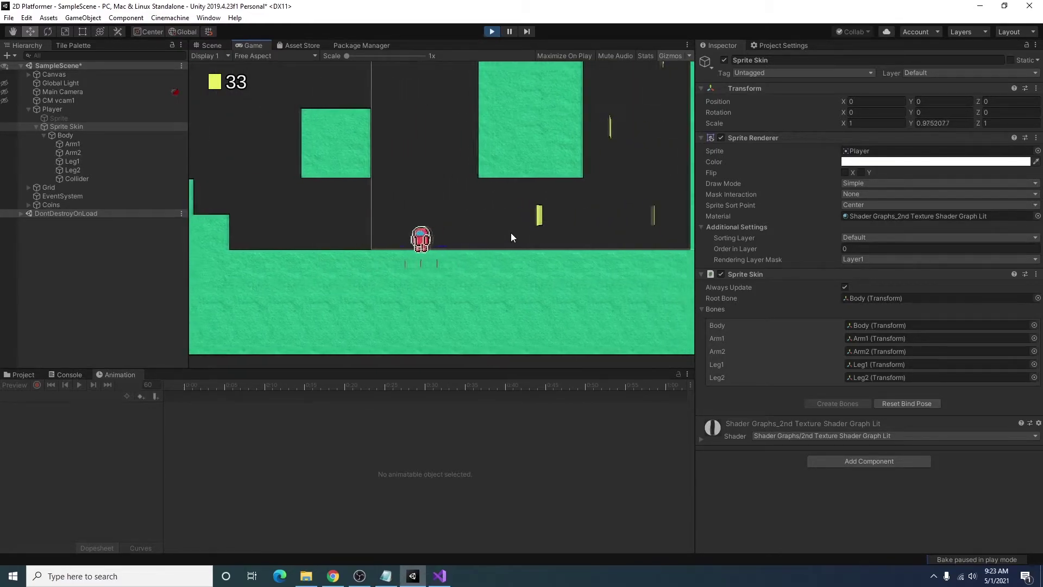
key("Left")
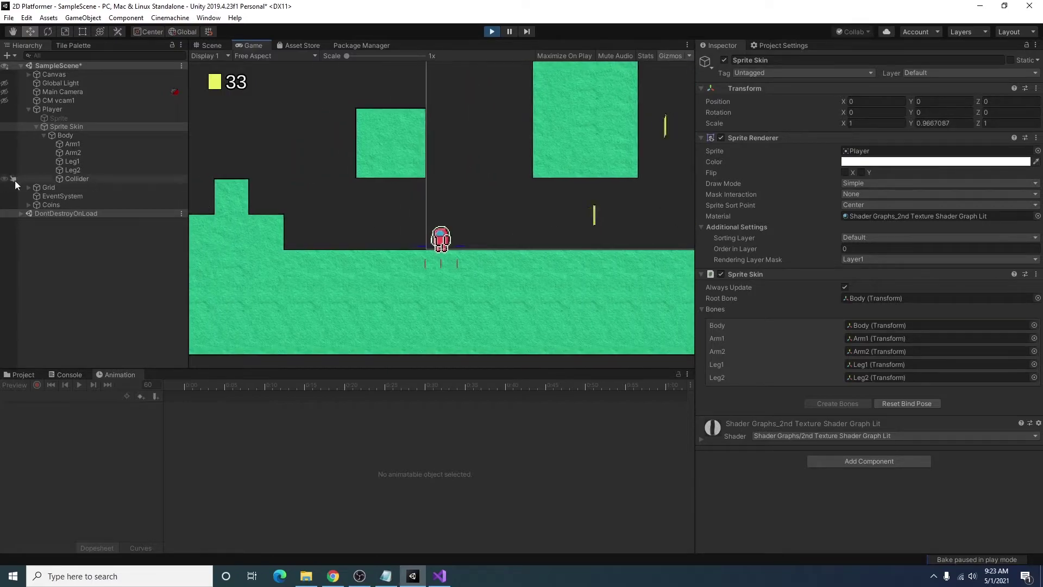
left_click(57, 108)
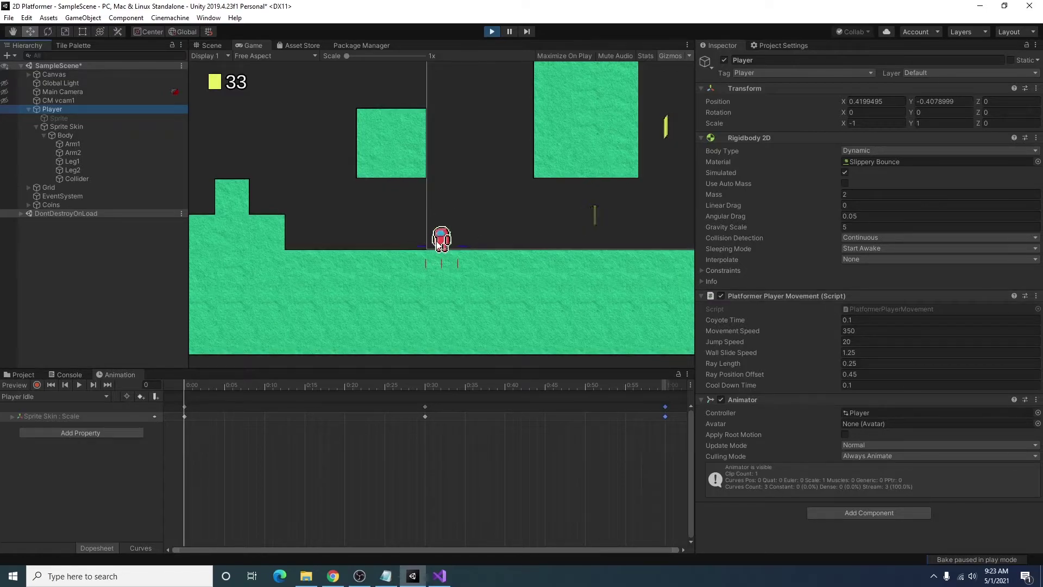
key("Down")
key("Down")
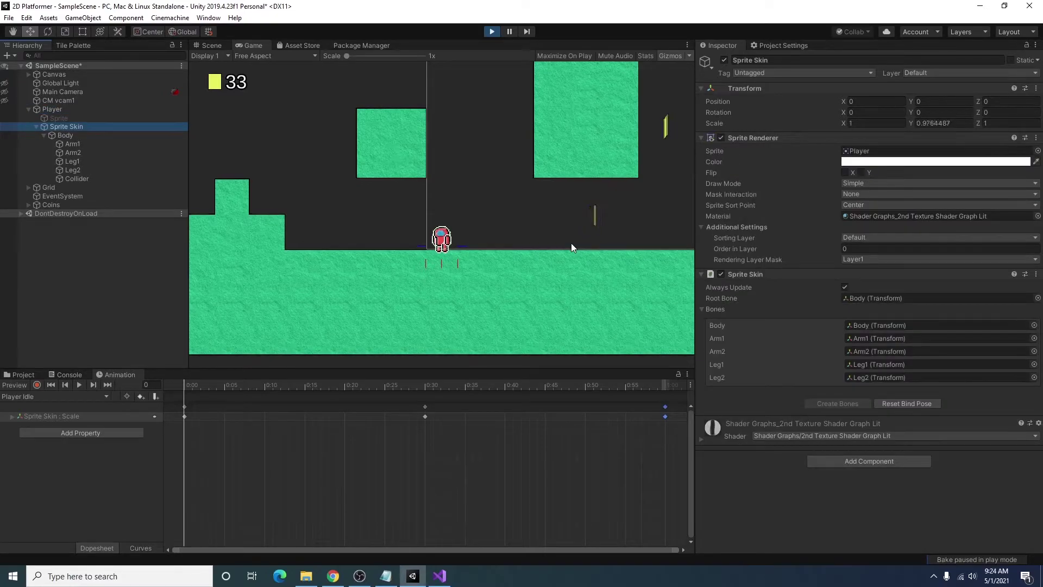
key("Right")
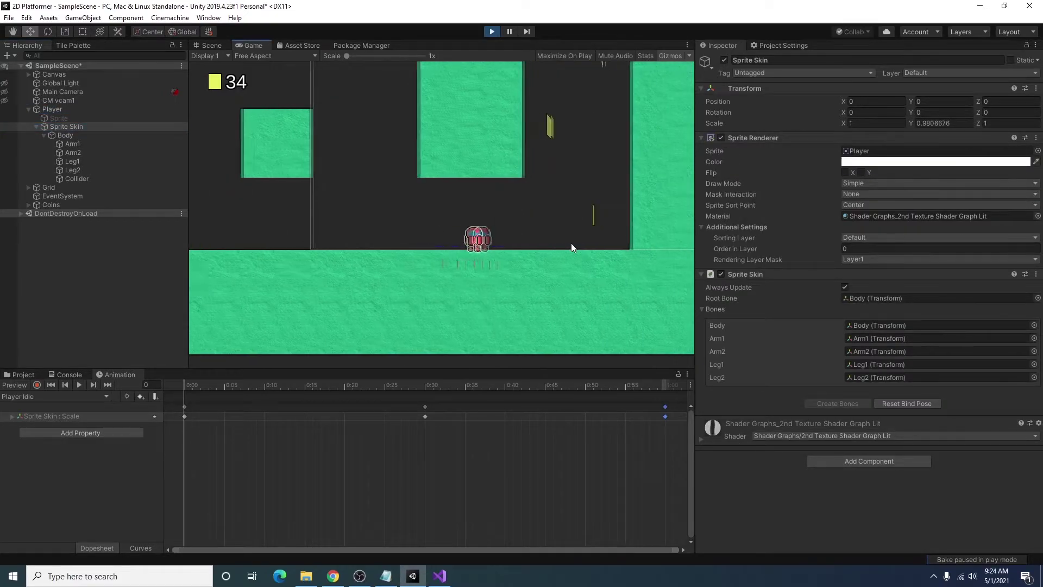
key("Left")
key("Right")
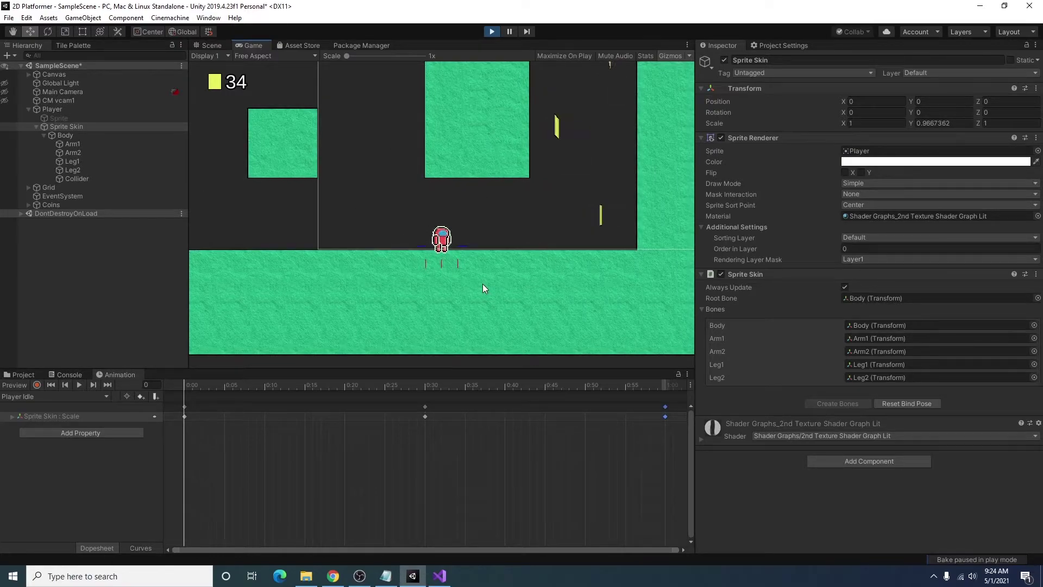
key("Left")
key("Right")
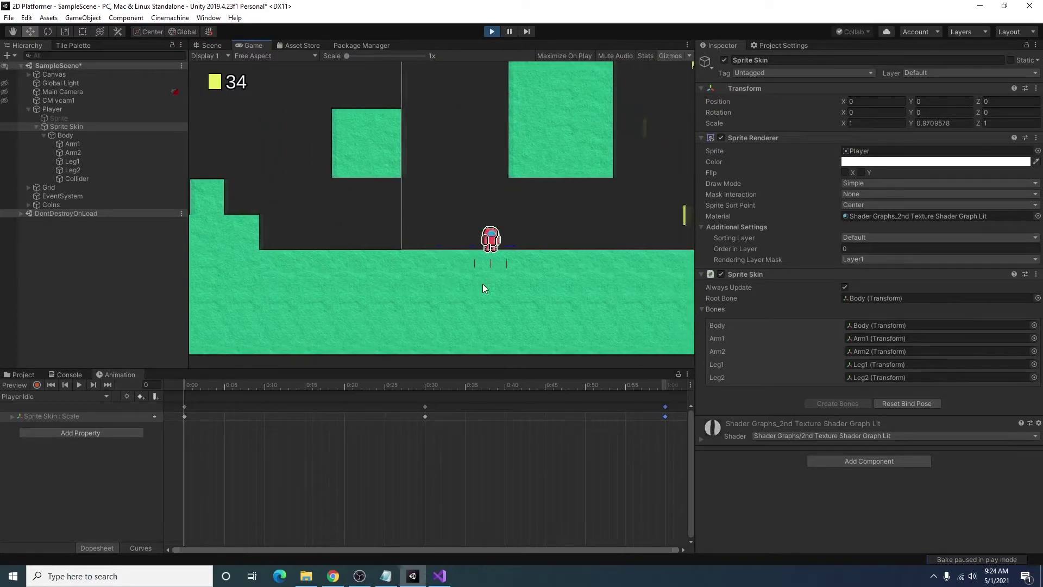
key("Left")
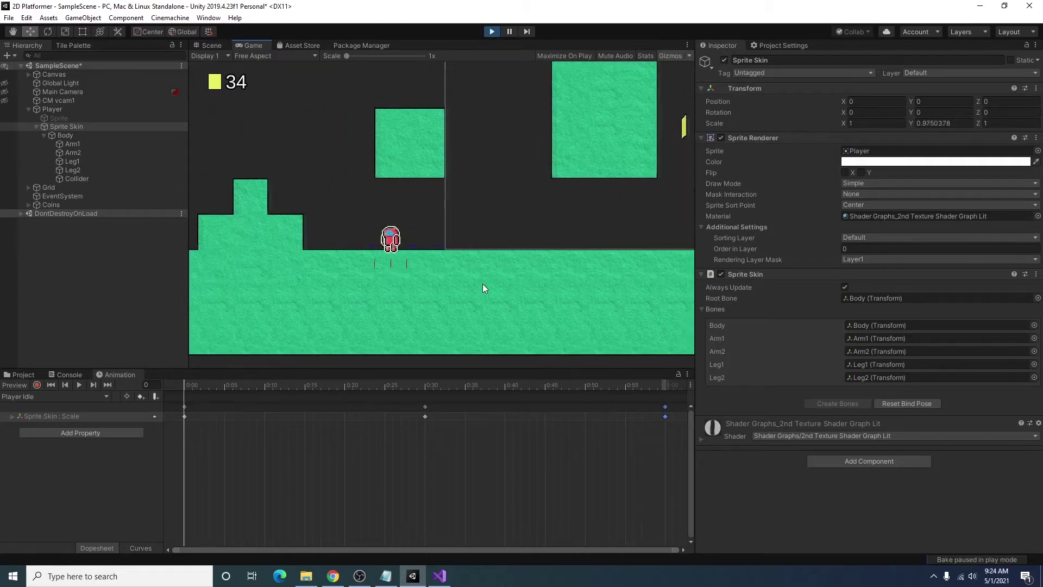
key("Left")
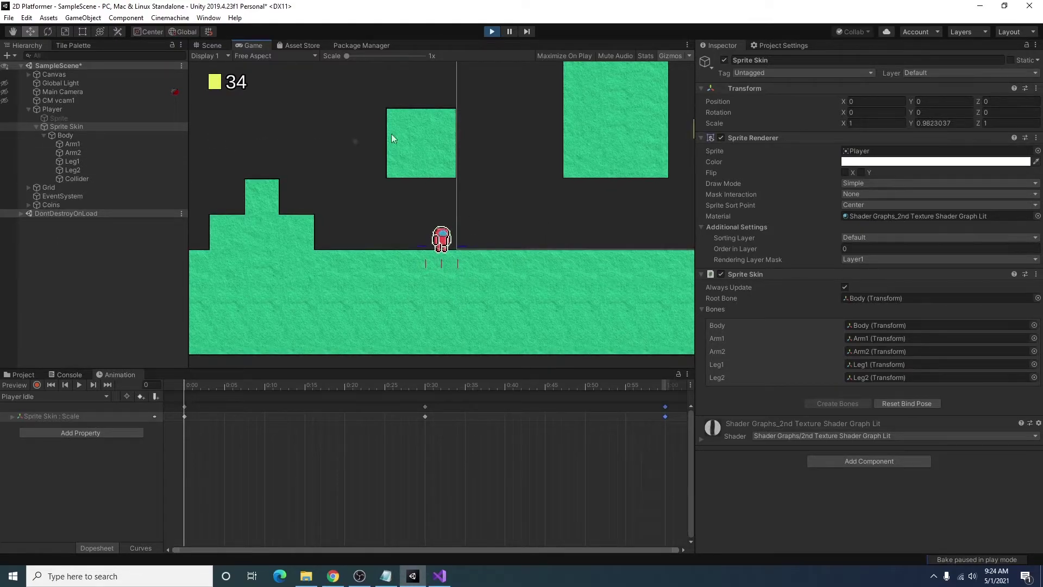
left_click(492, 32)
left_click(492, 32)
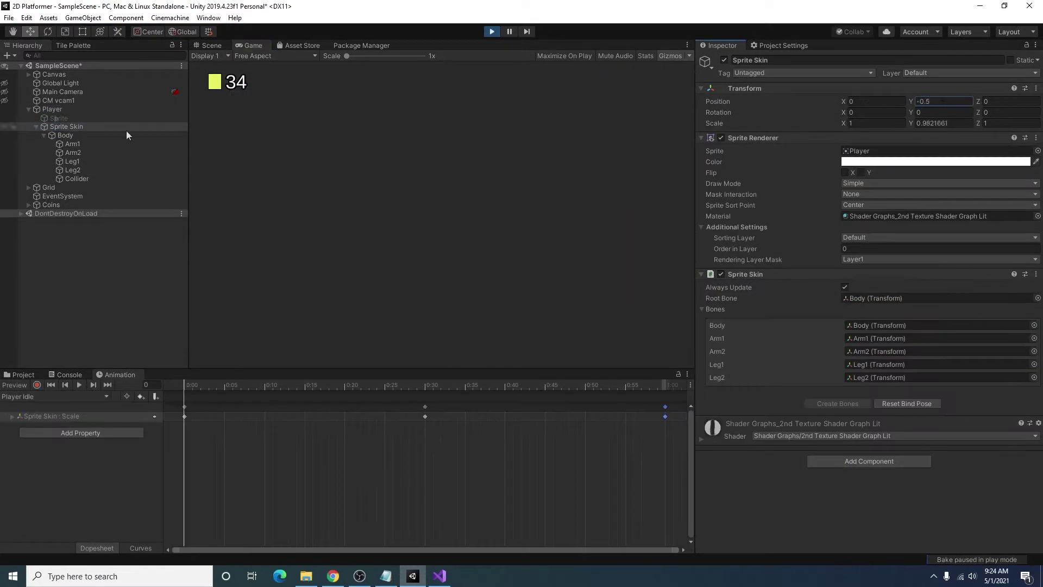
Change the Player's Ray Position Offset to 0.25, stop the play-test, and select Sprite Skin.
left_click(98, 110)
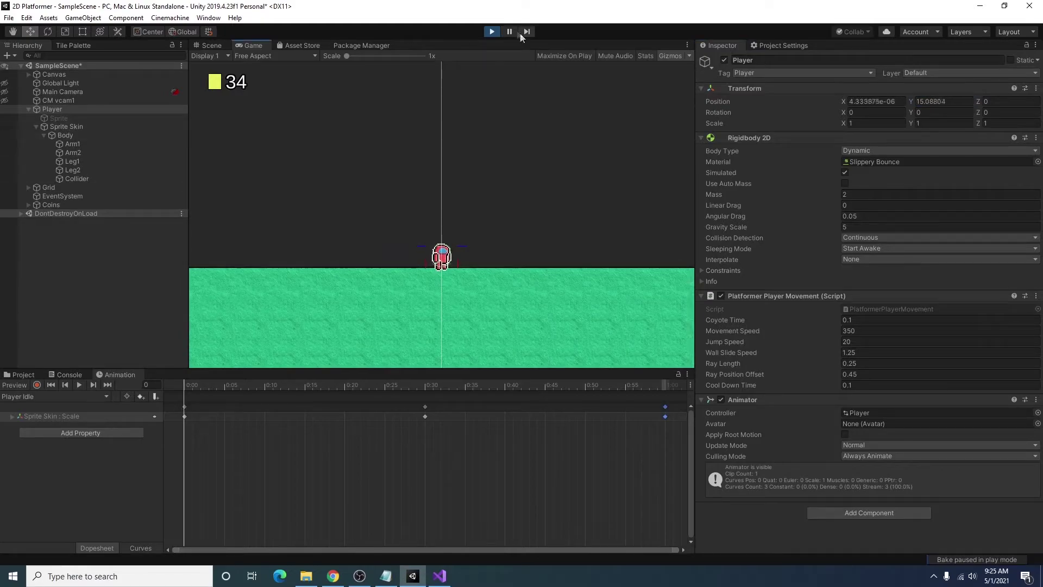
left_click(879, 374)
key("BackSpace")
type("0.25")
left_click(67, 126)
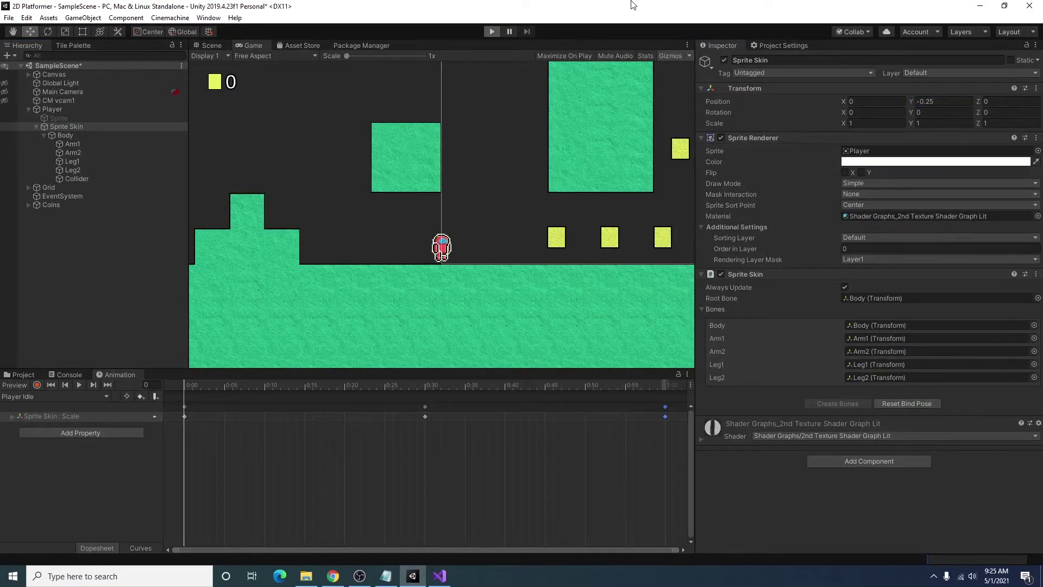
left_click(53, 109)
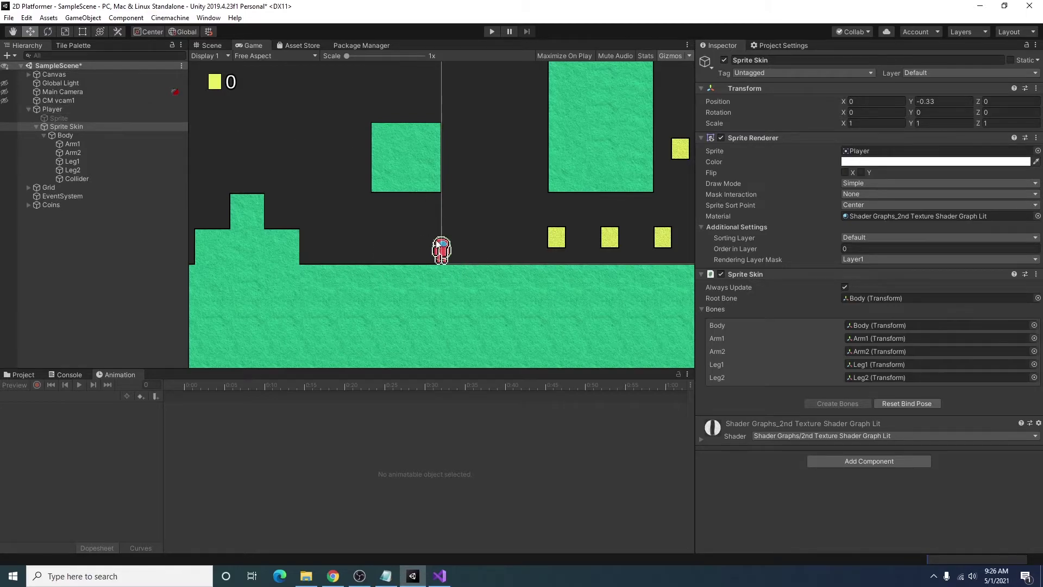
From the Player's clip list, create 'Player Running' and save it in Assets/Animations.
left_click(67, 111)
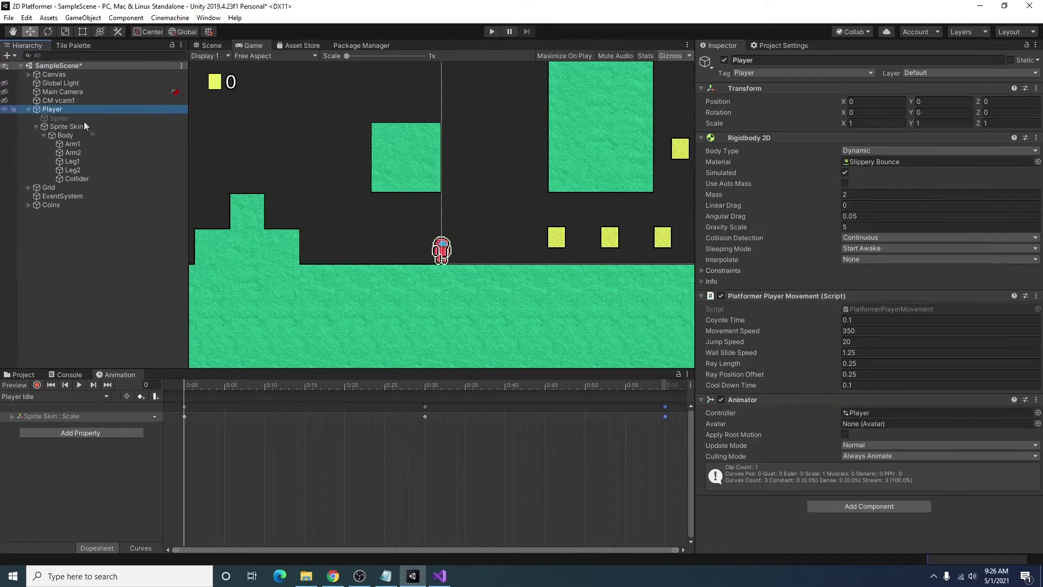
left_click(36, 396)
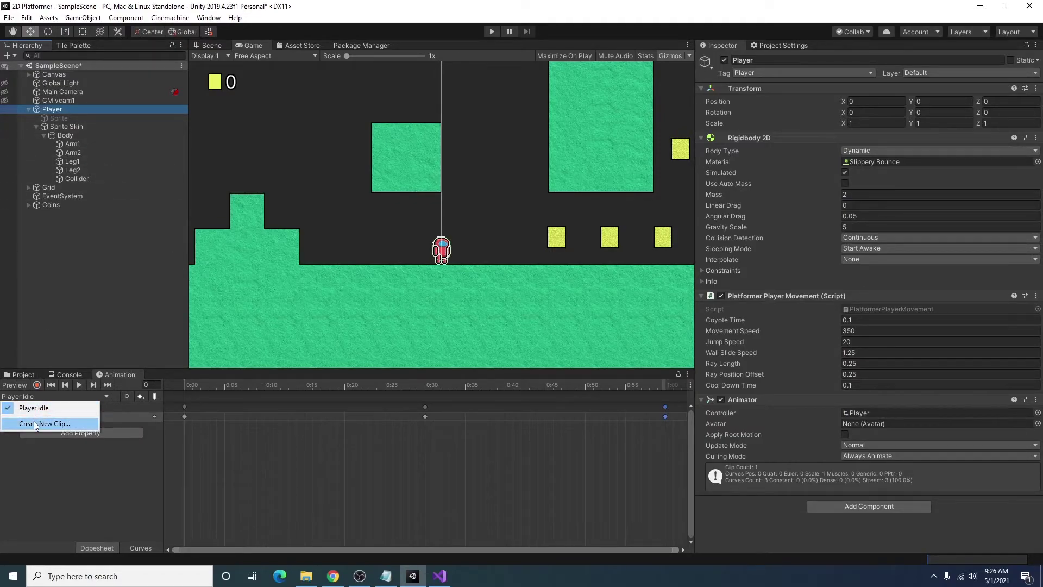
left_click(34, 424)
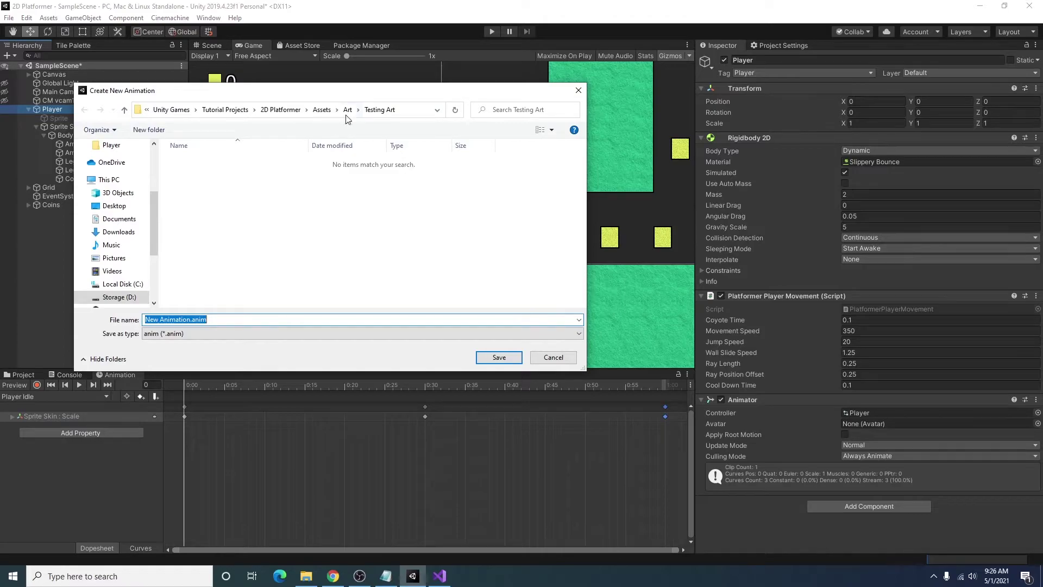
left_click(321, 109)
double_click(201, 173)
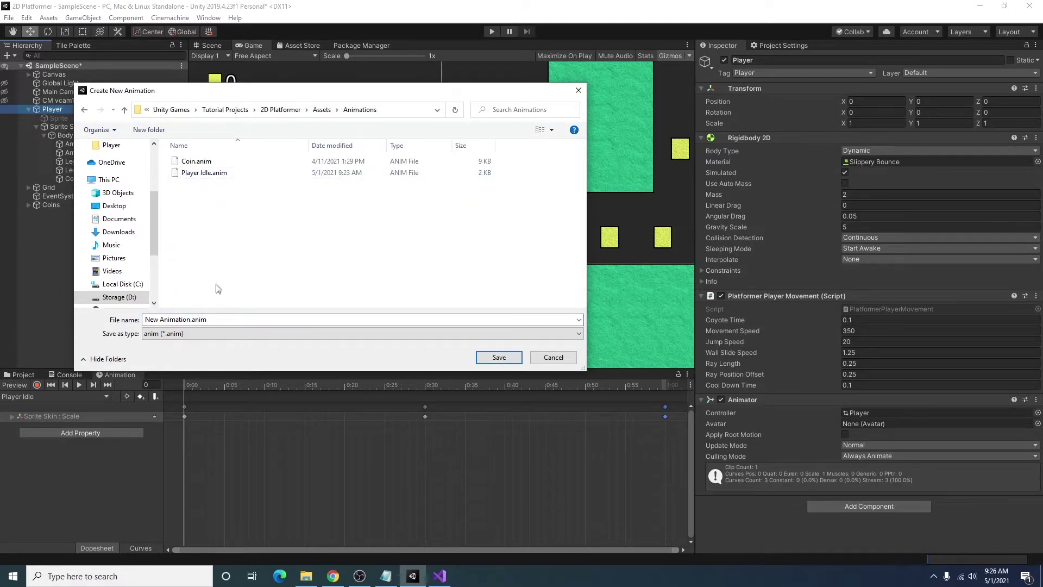
left_click(219, 321)
type("P")
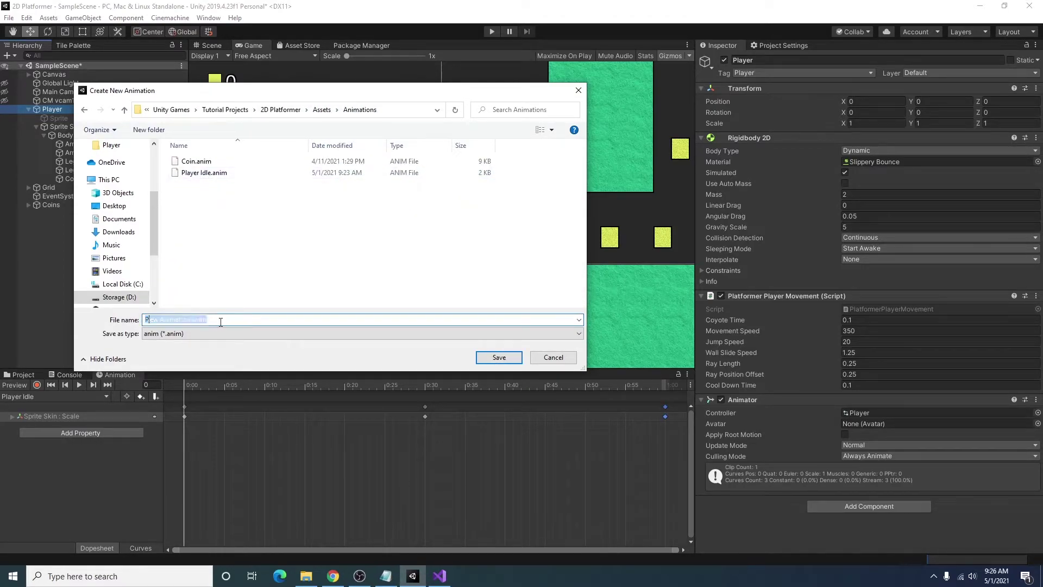
type("layer")
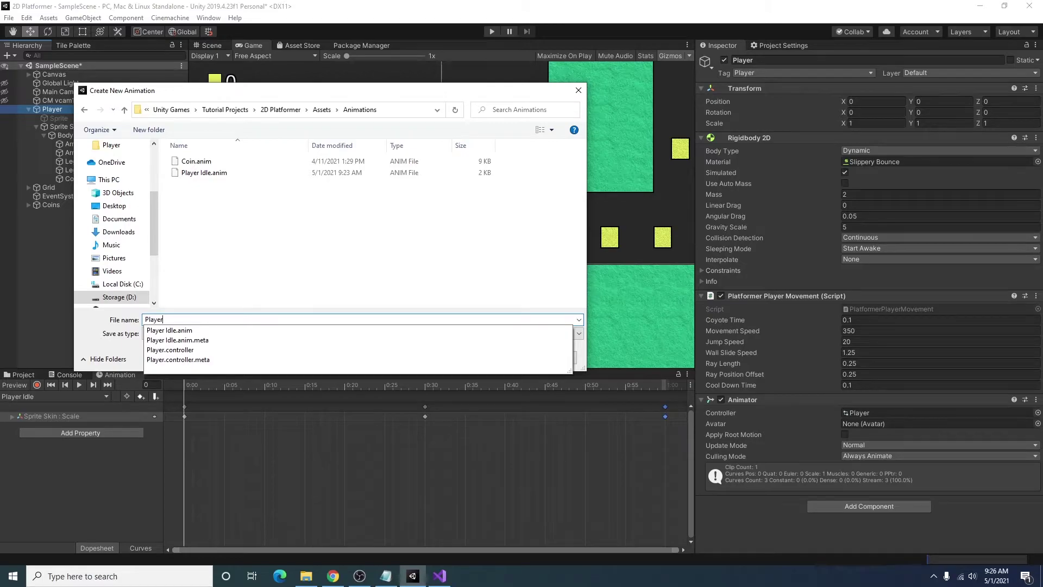
type(" Running")
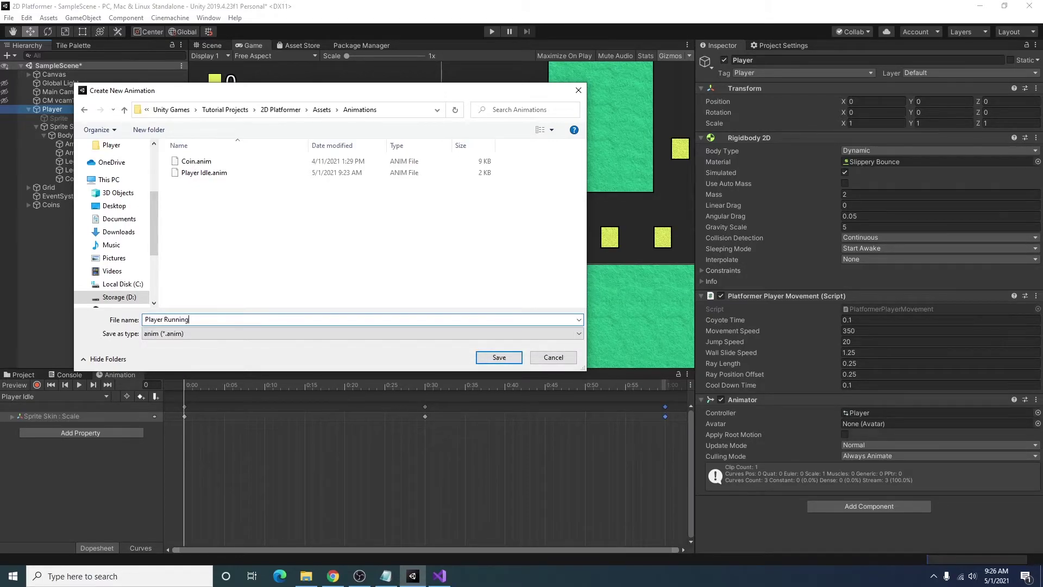
key("Return")
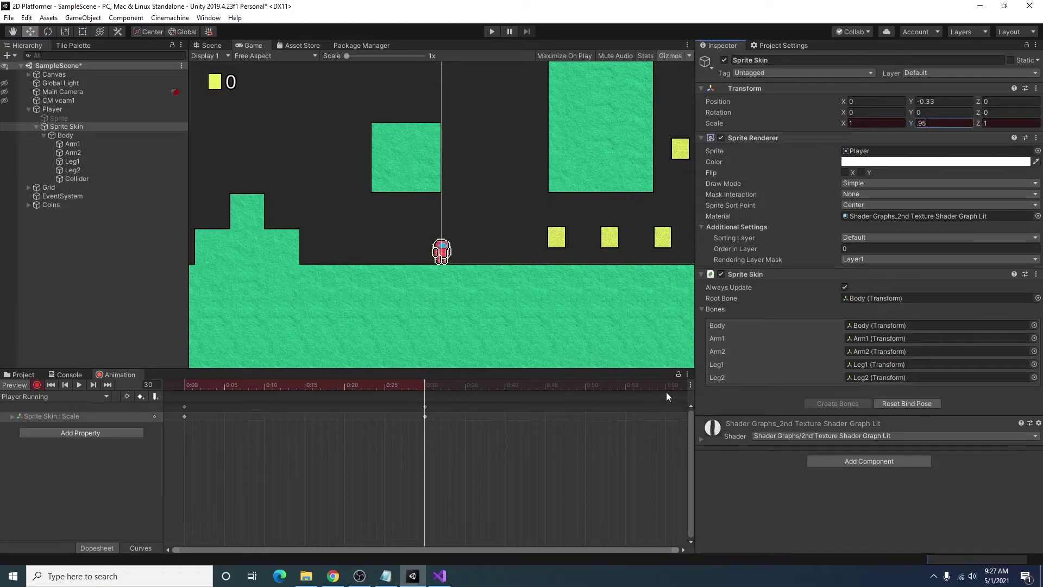
Paste the 0:00 keyframes at frame 60, preview the squash, and zoom the Scene view onto the player.
left_click(666, 389)
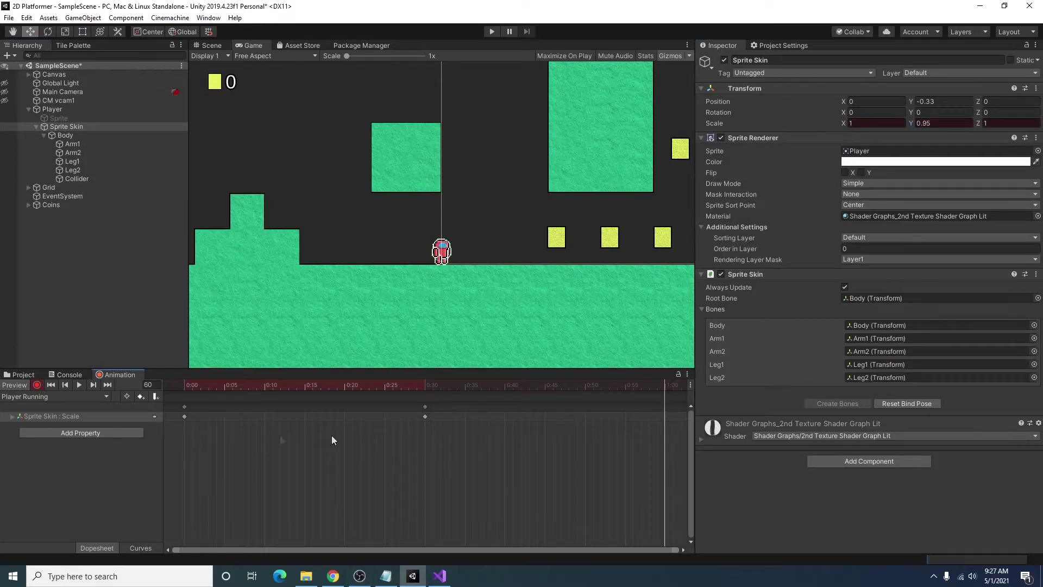
left_click_drag(208, 434, 171, 390)
key("ctrl+v")
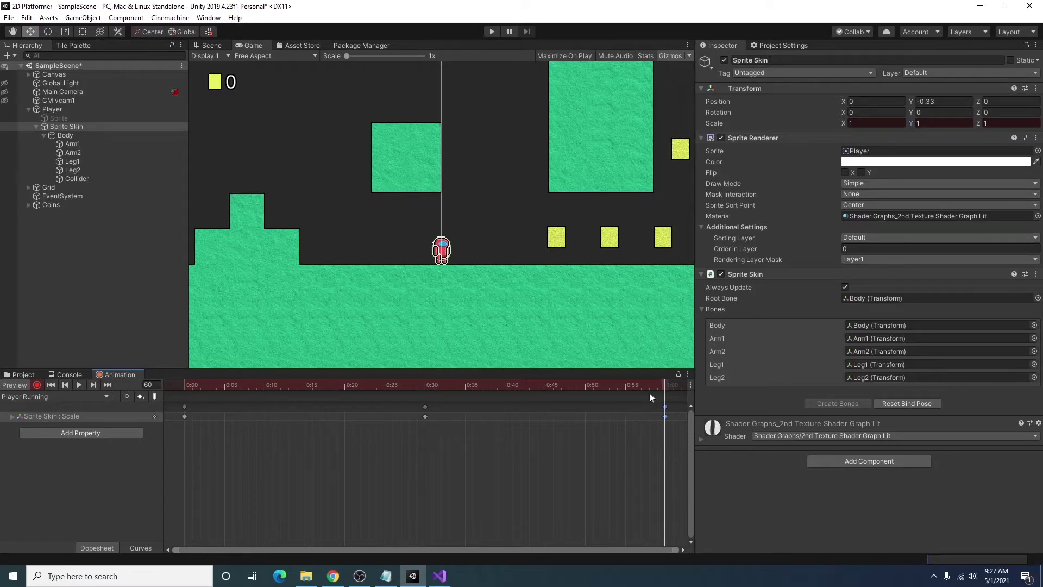
left_click_drag(664, 385, 171, 446)
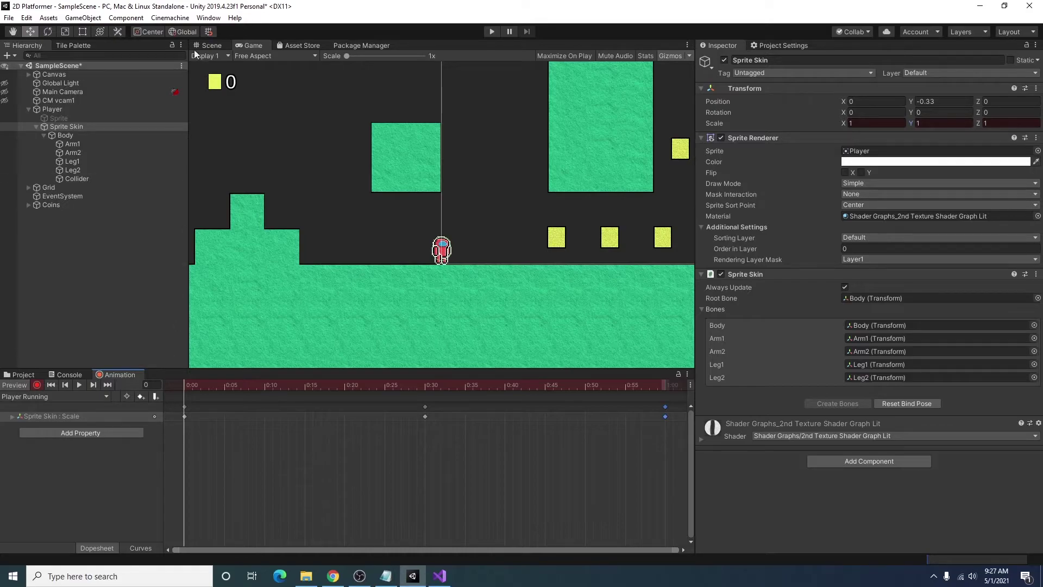
left_click(214, 45)
scroll(422, 269, "up", 2)
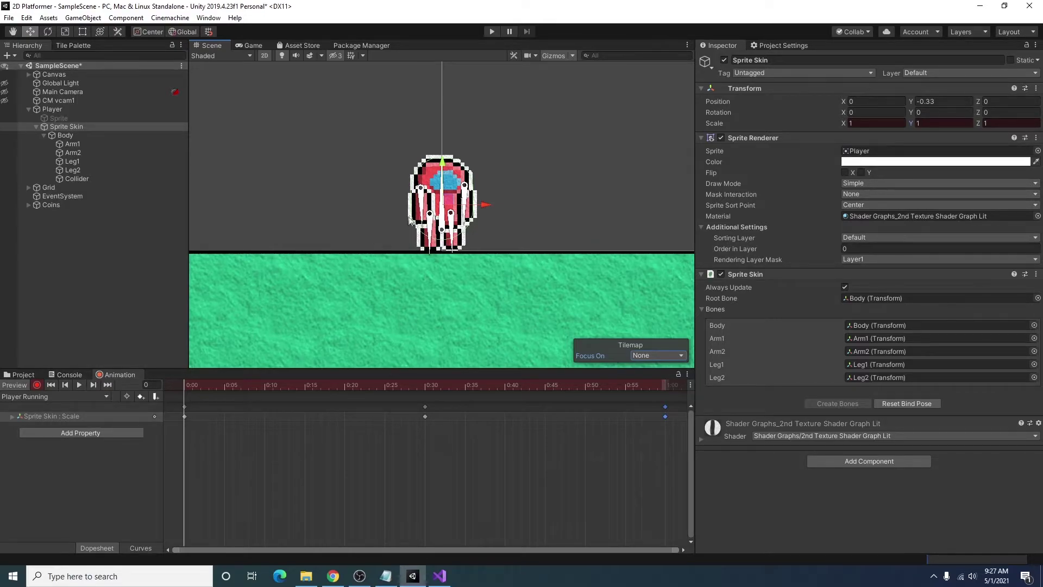
Rotate Arm2, Leg1 and Arm1 into a stride pose to key the clip's opening frame.
left_click_drag(411, 219, 504, 220)
left_click(467, 214)
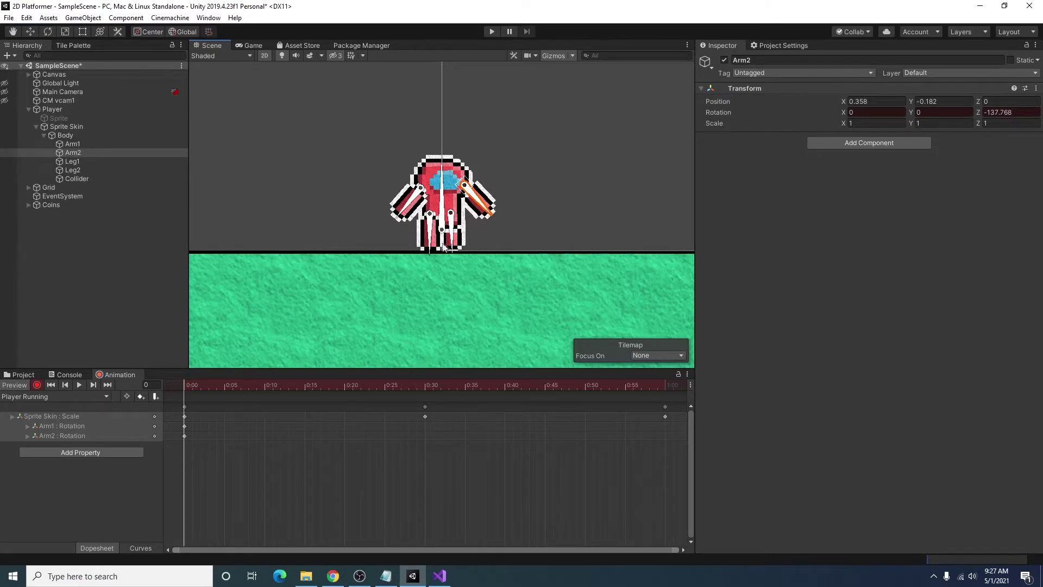
left_click_drag(430, 247, 399, 244)
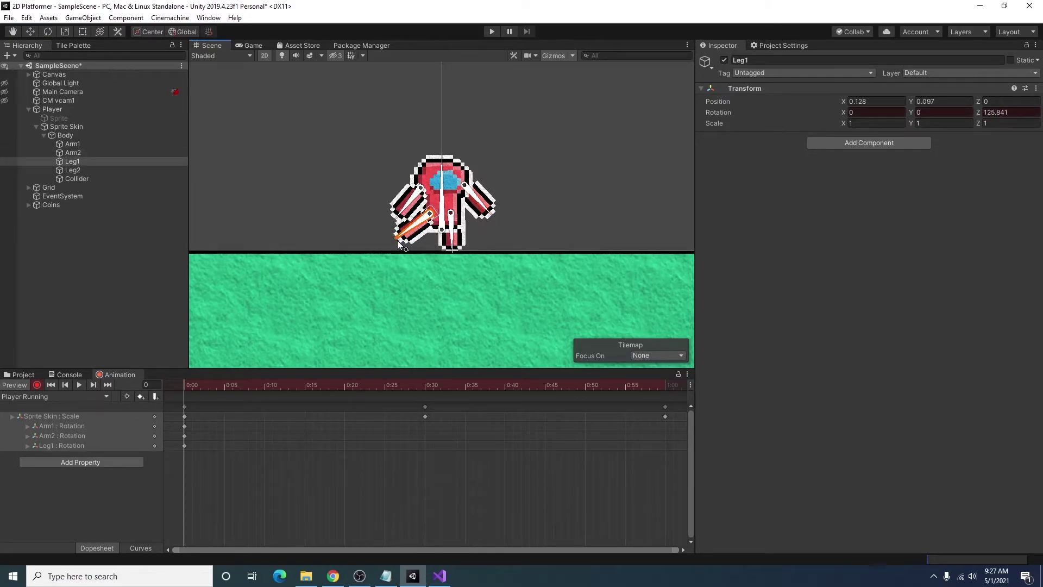
left_click_drag(409, 204, 406, 206)
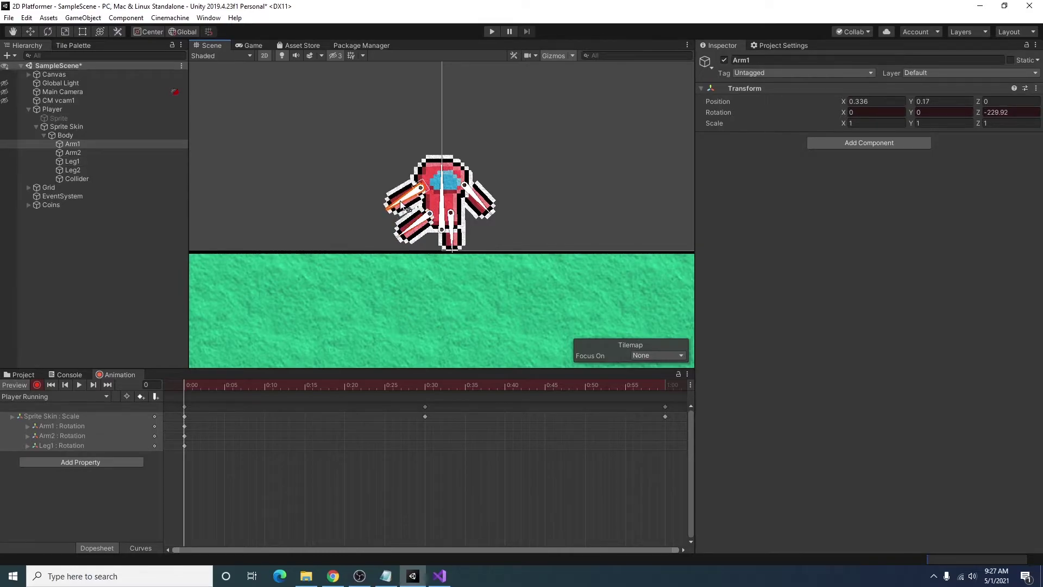
left_click_drag(401, 204, 399, 202)
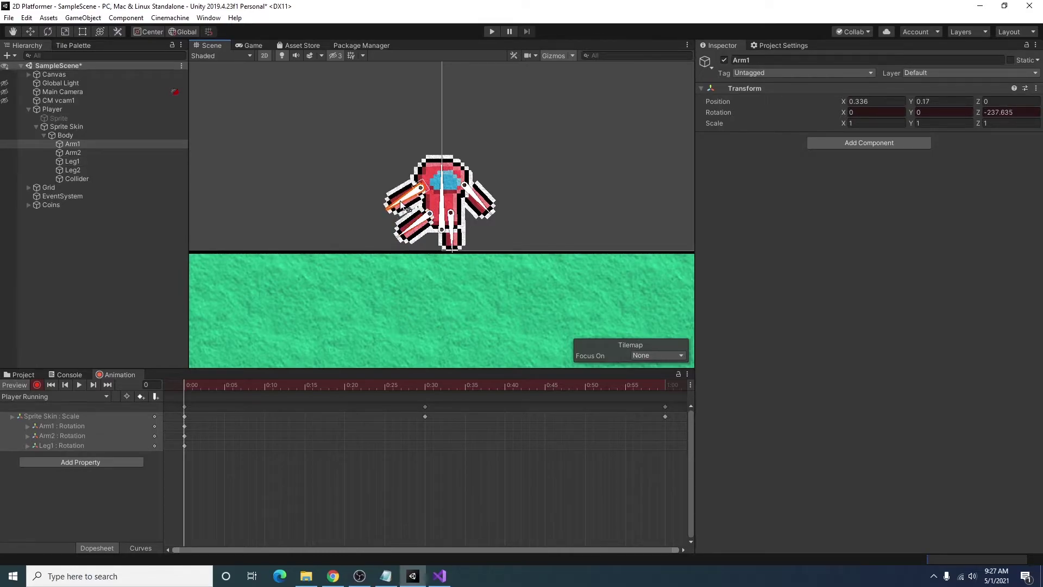
left_click(305, 386)
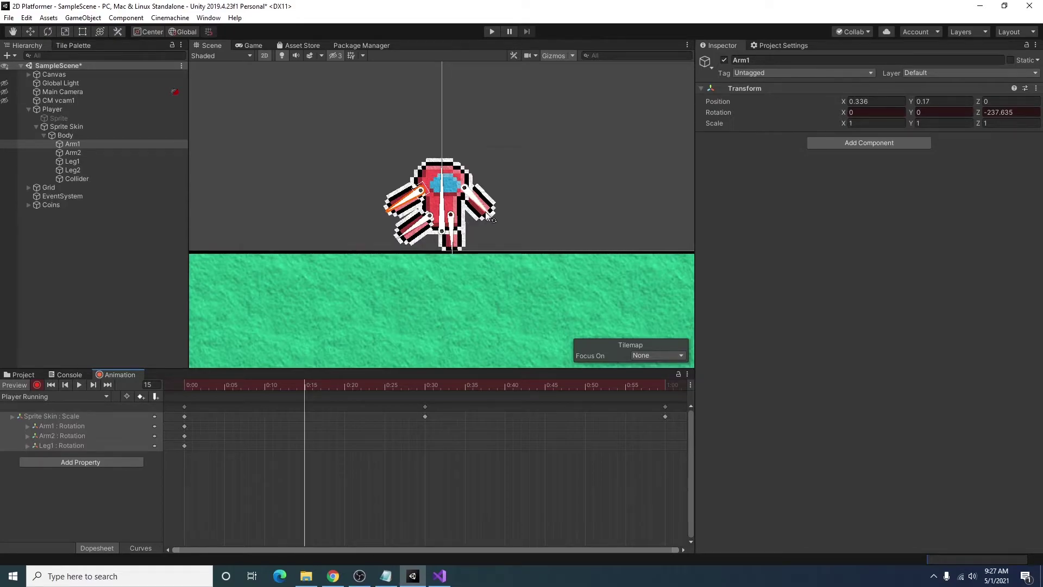
Swing Arm2 down for the 0:15 pose, then rotate Leg1, Arm2 and Leg2 for the 0:30 pose.
left_click_drag(490, 217, 428, 247)
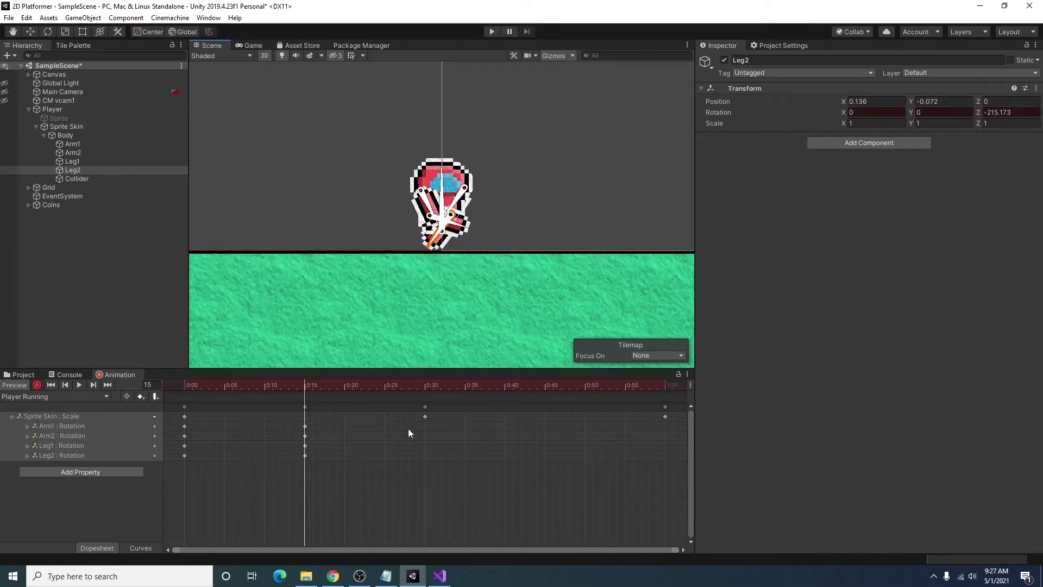
left_click(425, 388)
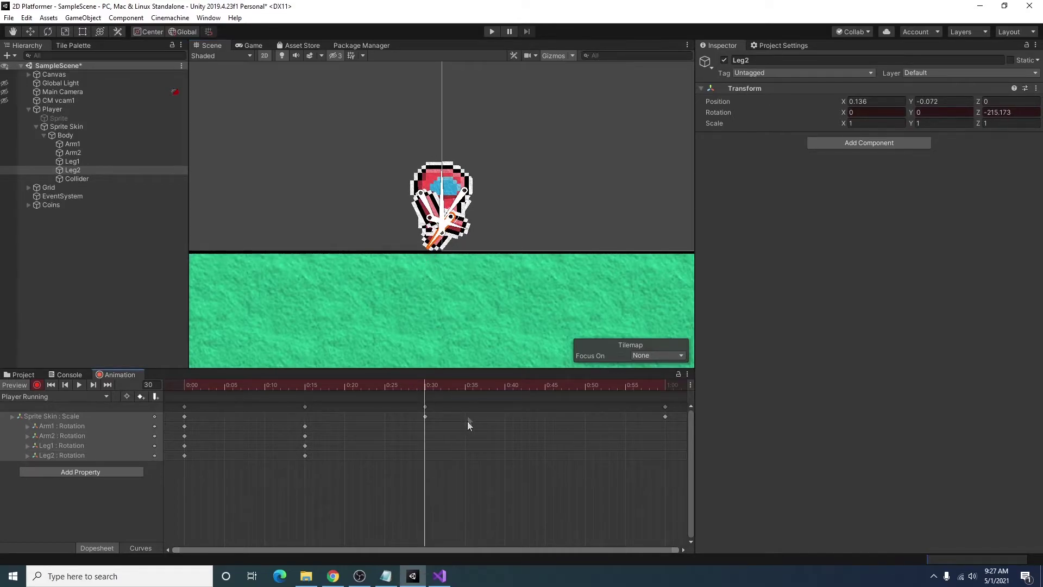
left_click_drag(449, 246, 413, 259)
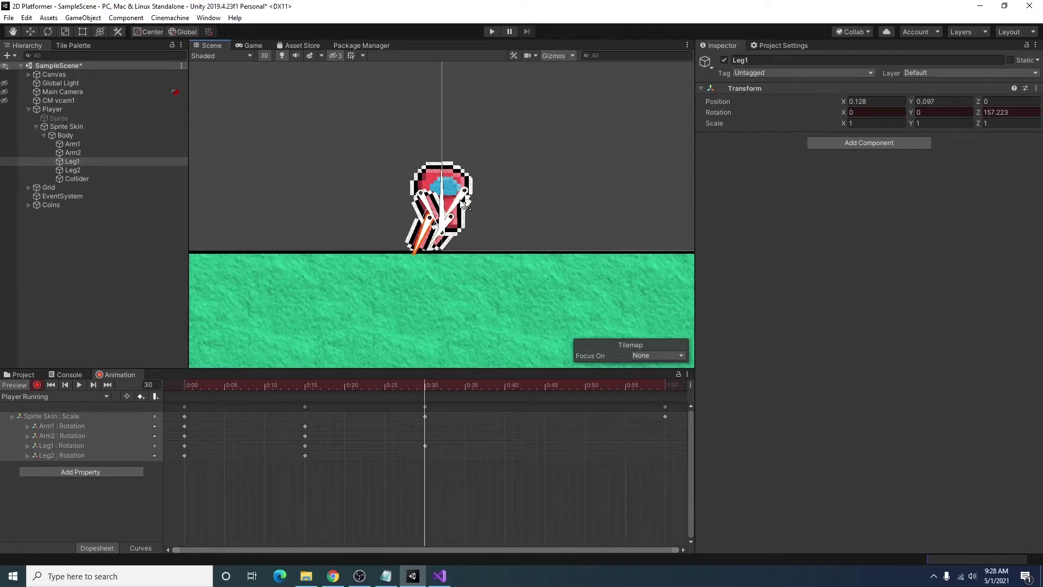
left_click_drag(463, 206, 388, 208)
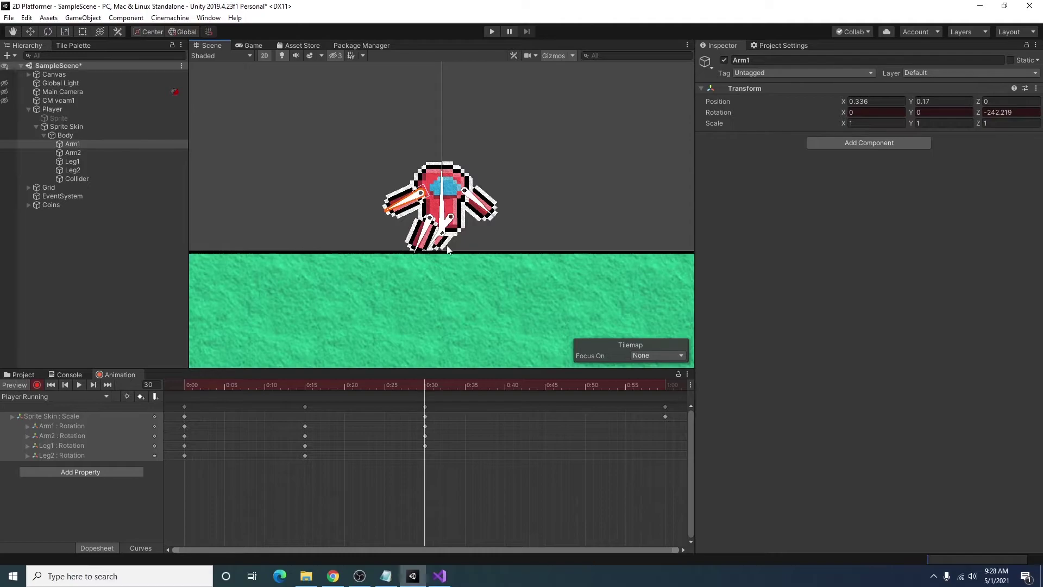
left_click_drag(444, 242, 455, 247)
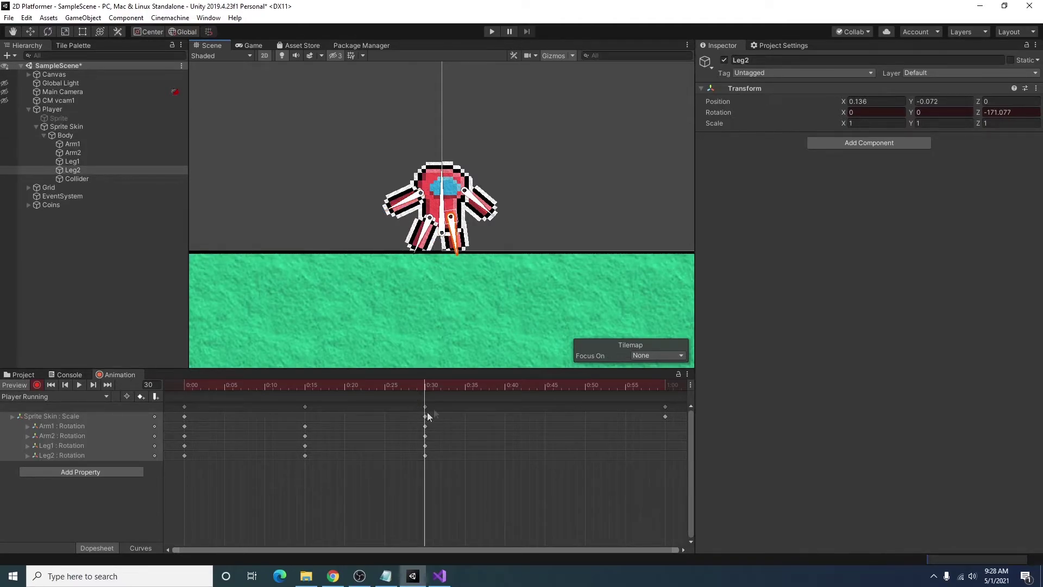
Copy the 0:15 keys to 0:45 and the 0:00 keys to 1:00, then scrub to check the pose.
left_click(545, 389)
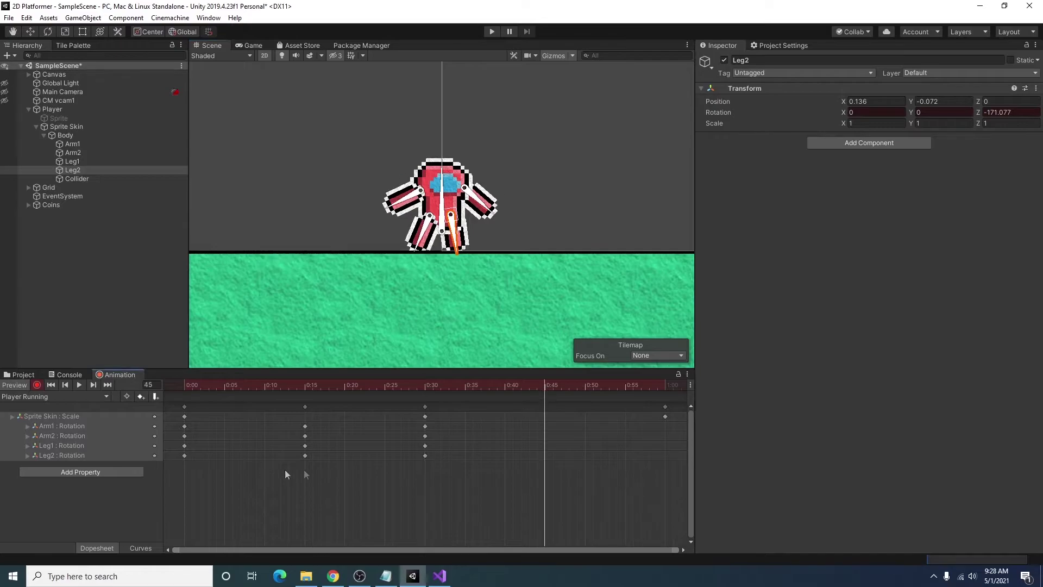
left_click_drag(318, 461, 287, 343)
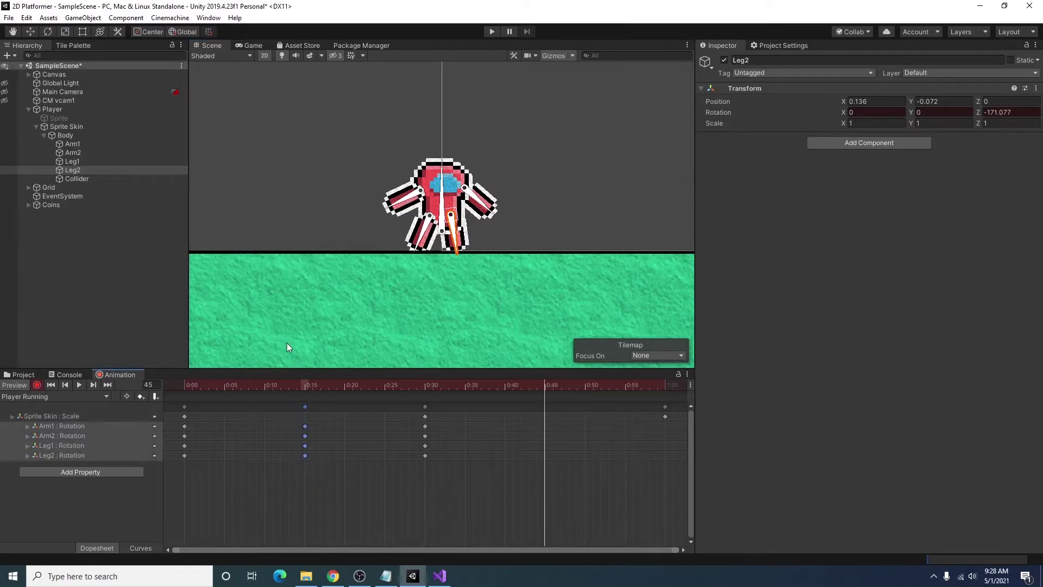
key("ctrl+c")
key("ctrl+v")
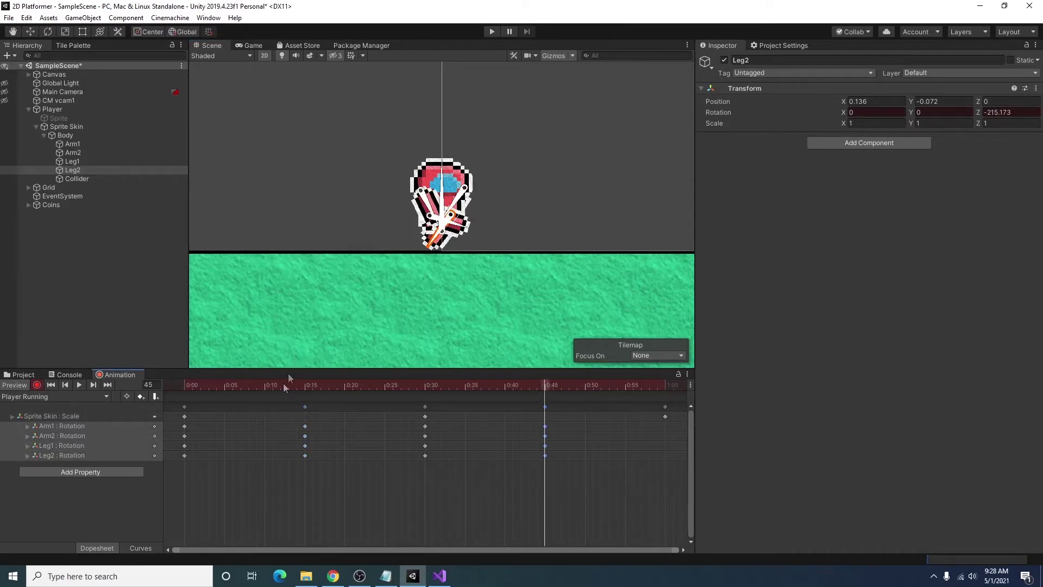
left_click(666, 386)
left_click_drag(196, 441, 156, 325)
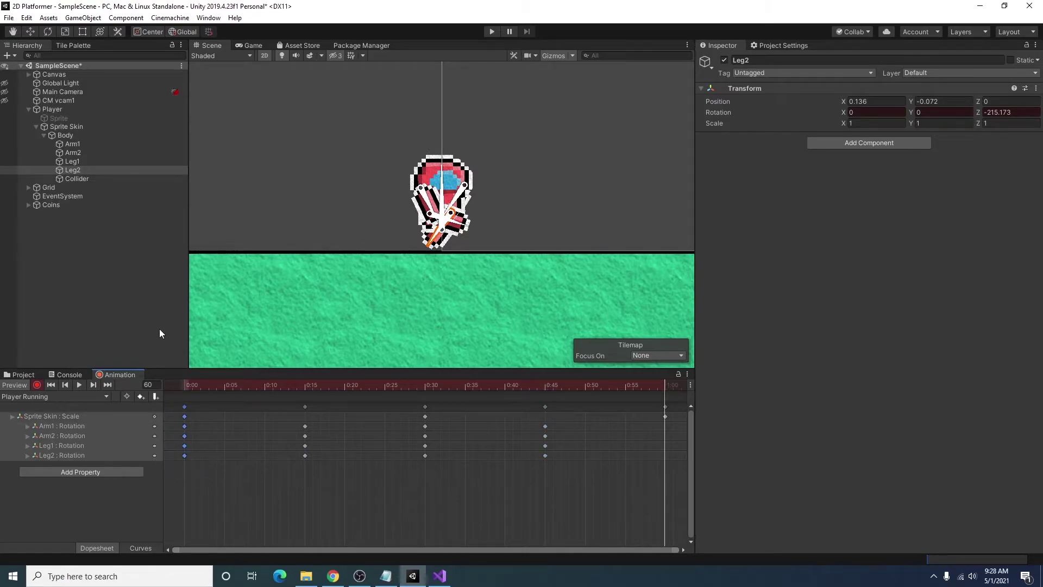
key("ctrl+v")
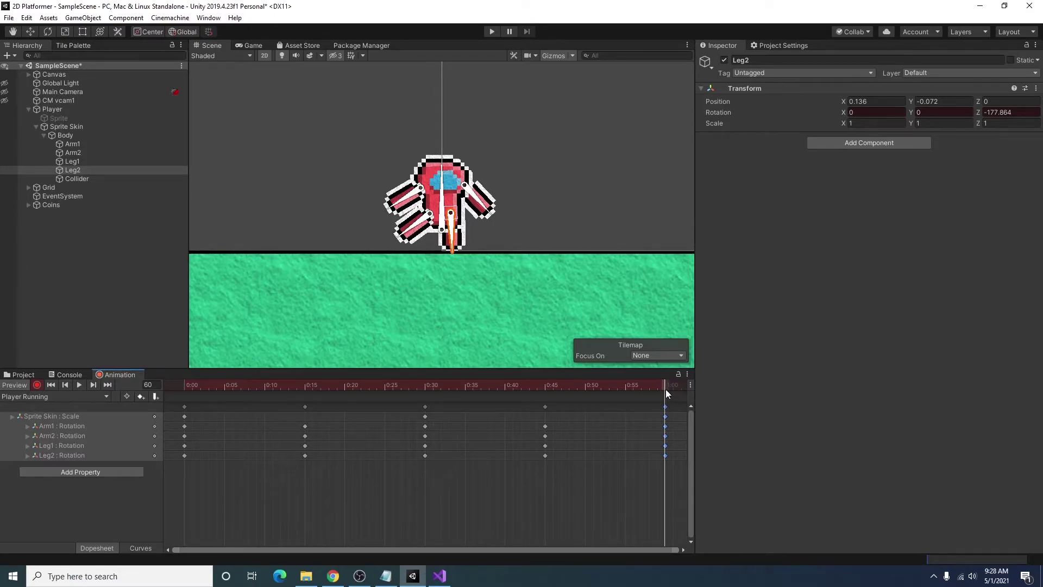
left_click_drag(667, 387, 186, 400)
left_click(249, 45)
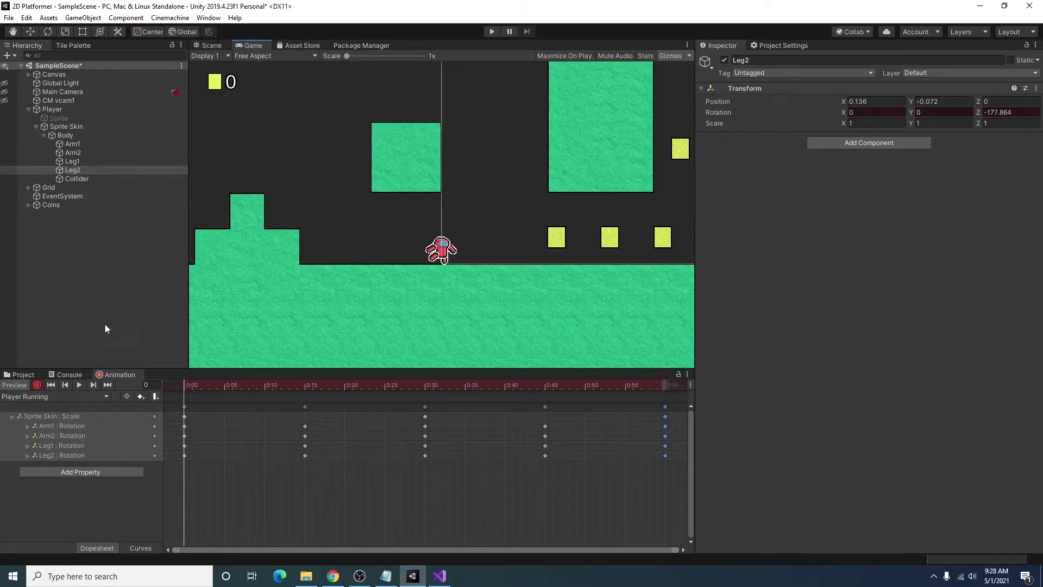
Turn off keyframe recording, preview the Player Running clip playing, and clear the bone selection.
left_click(37, 384)
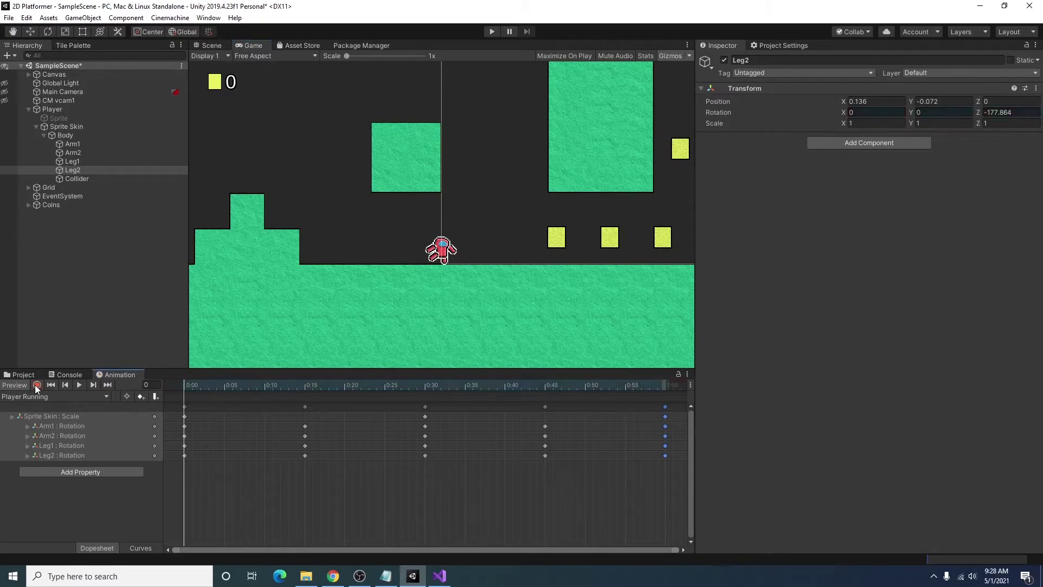
left_click(79, 385)
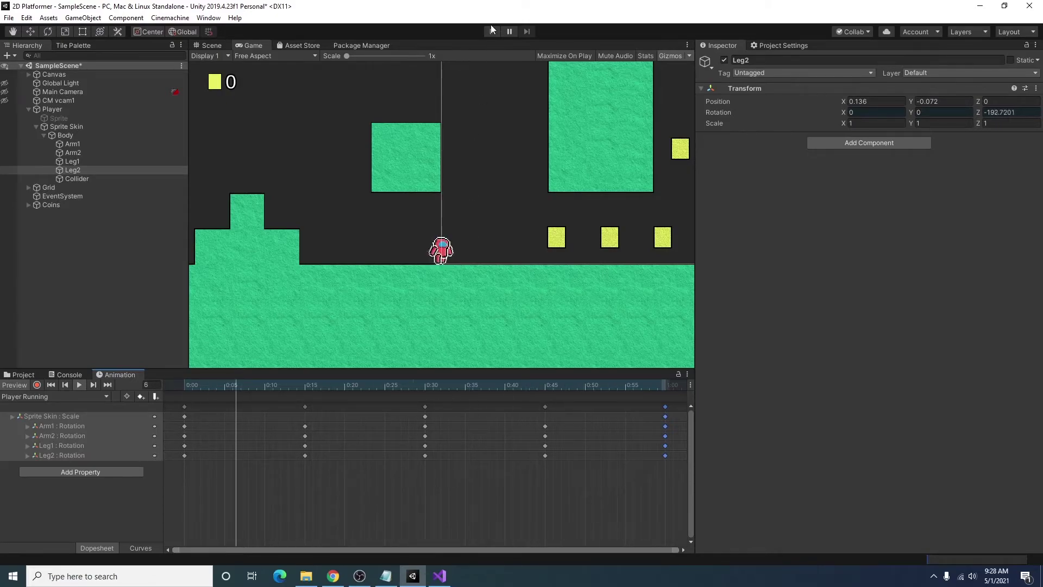
left_click(178, 260)
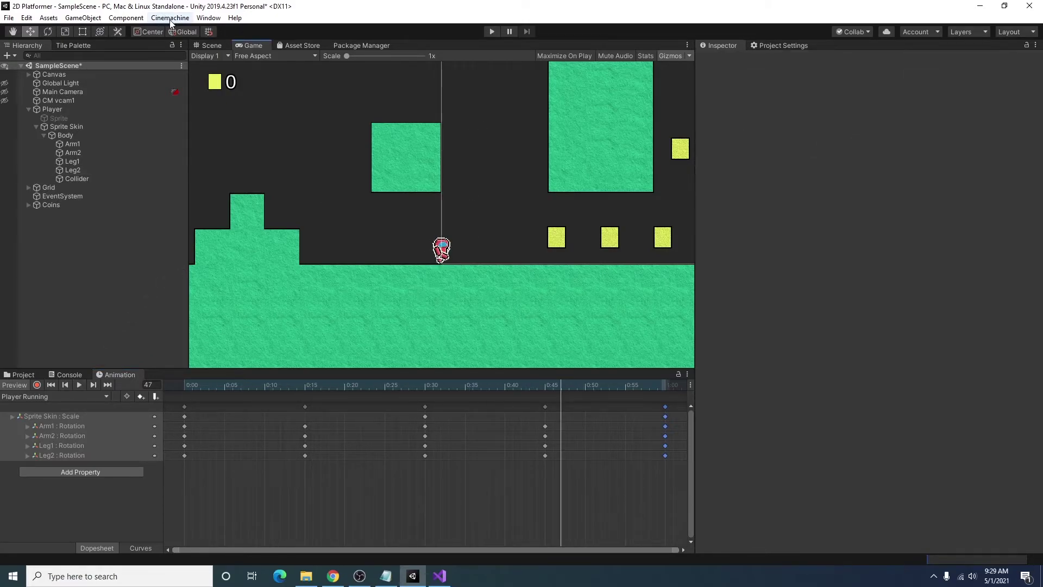
Show Player's Animator graph with Player Idle beside Entry and Player Running below it.
left_click(170, 18)
mouse_move(209, 18)
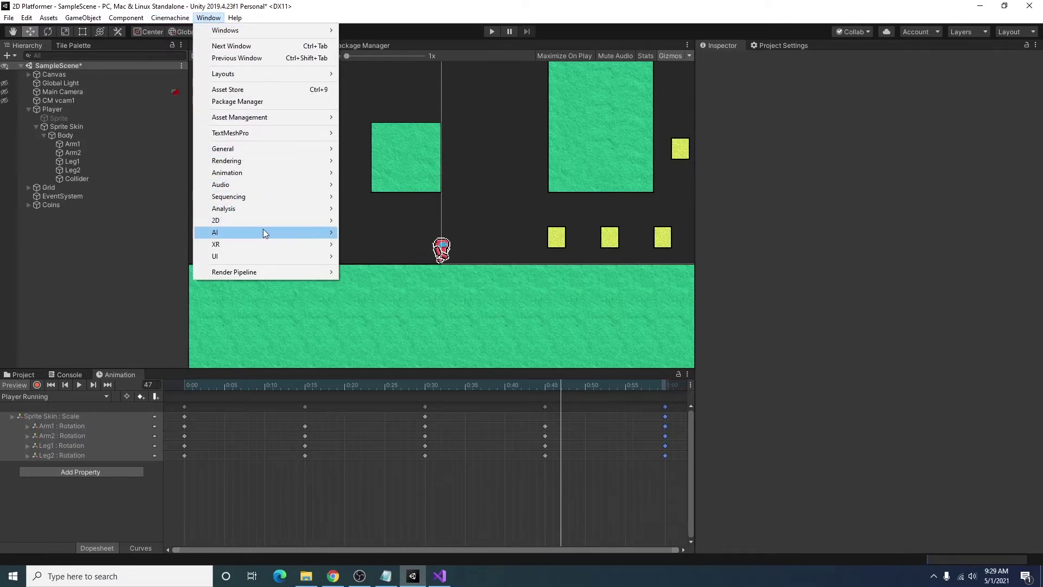
mouse_move(259, 223)
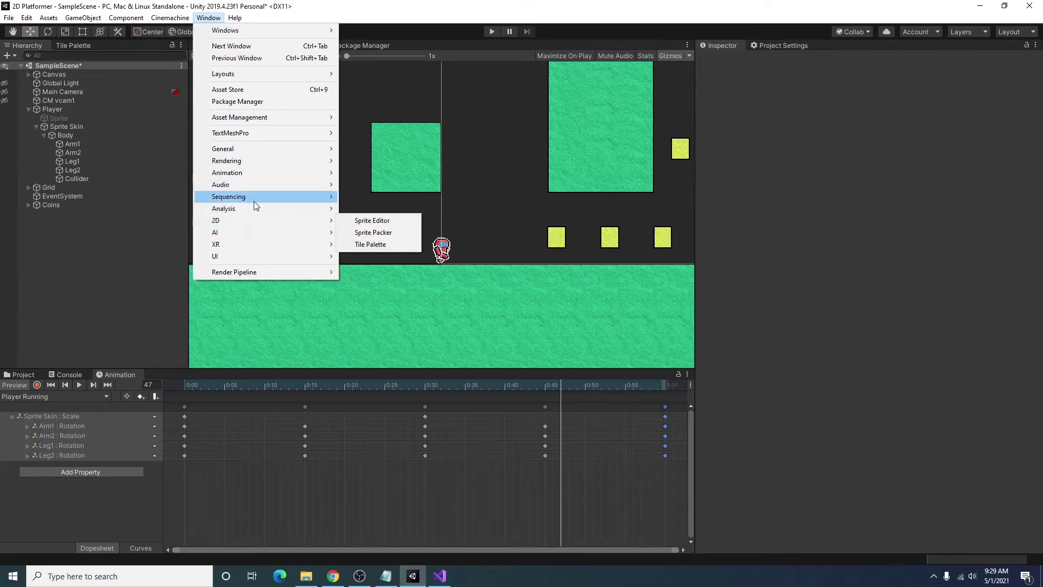
mouse_move(255, 173)
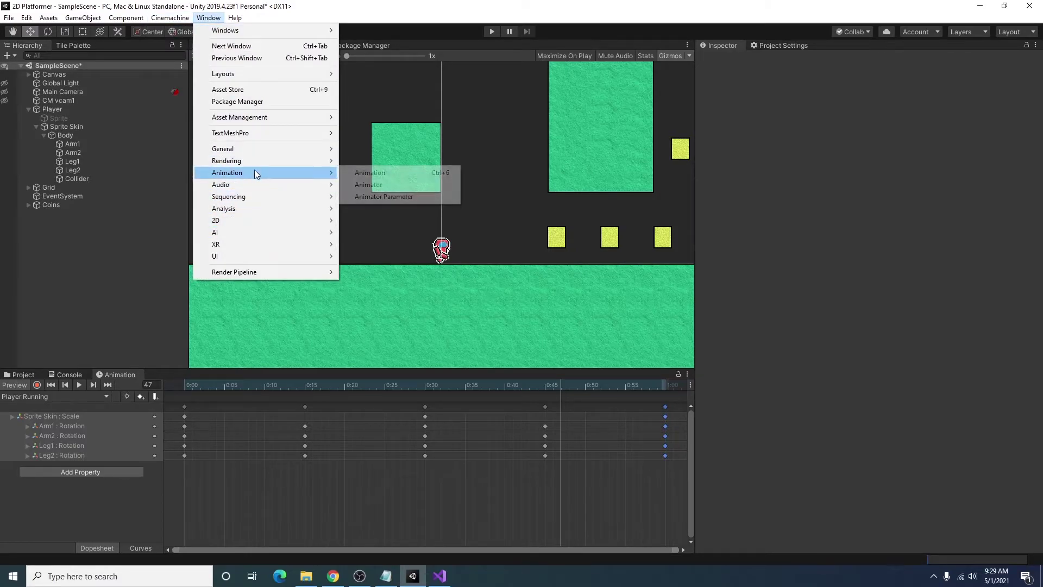
left_click(402, 183)
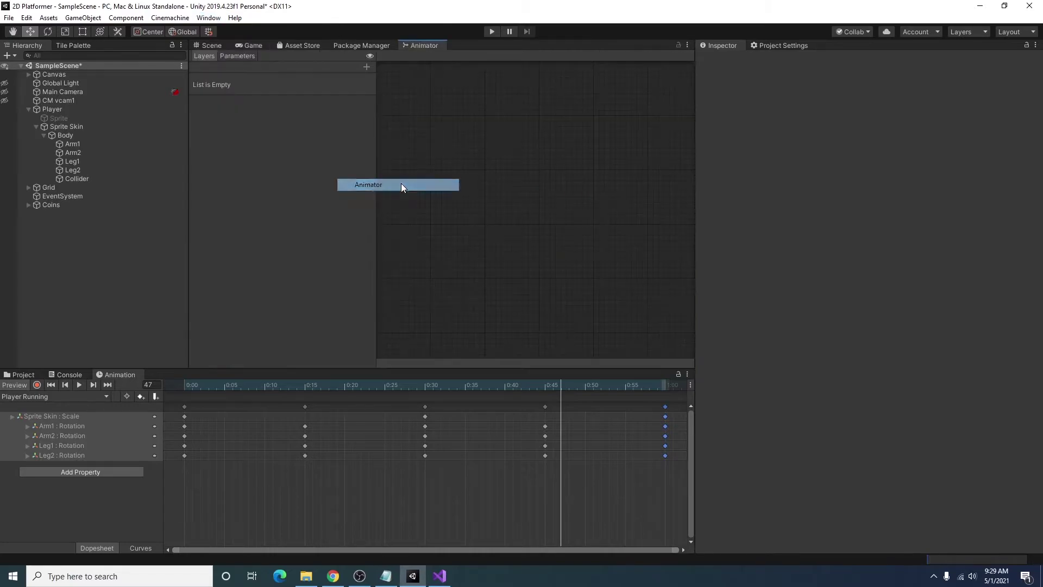
left_click(58, 109)
left_click_drag(472, 210, 471, 263)
left_click_drag(464, 196, 478, 239)
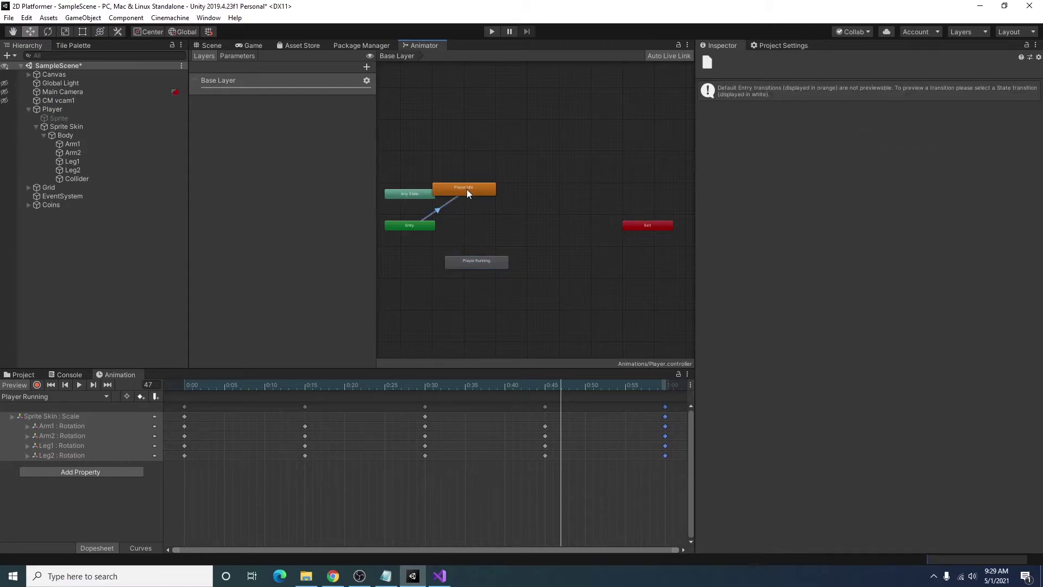
left_click_drag(468, 189, 479, 229)
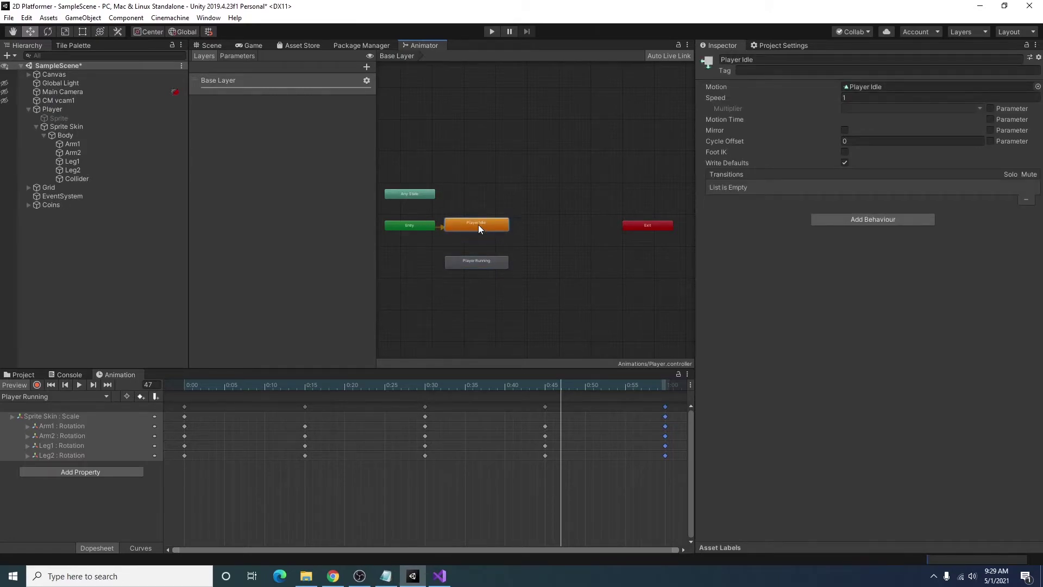
Remove an accidentally added animator layer.
left_click(366, 67)
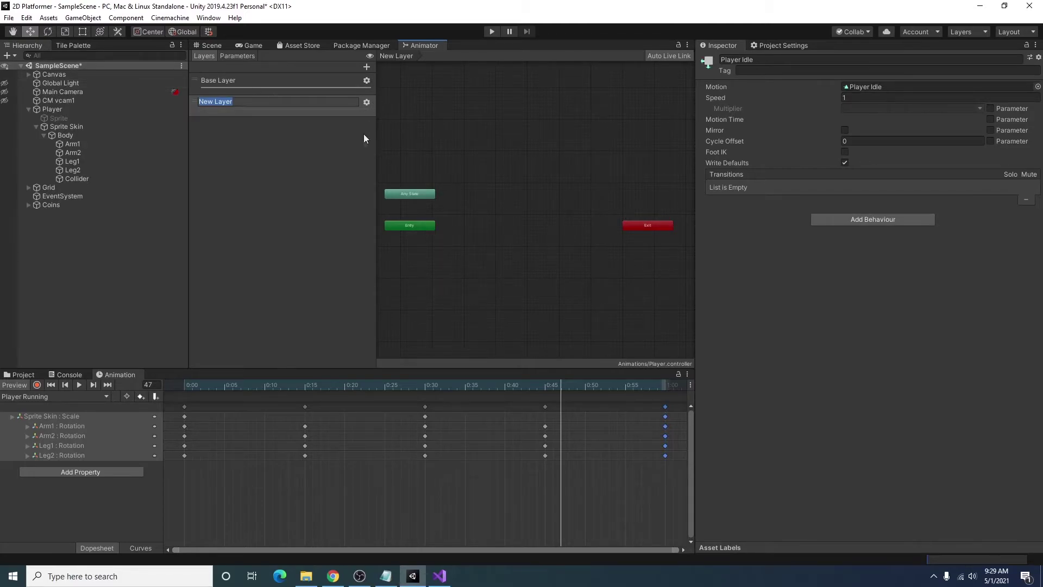
left_click(255, 102)
key("Delete")
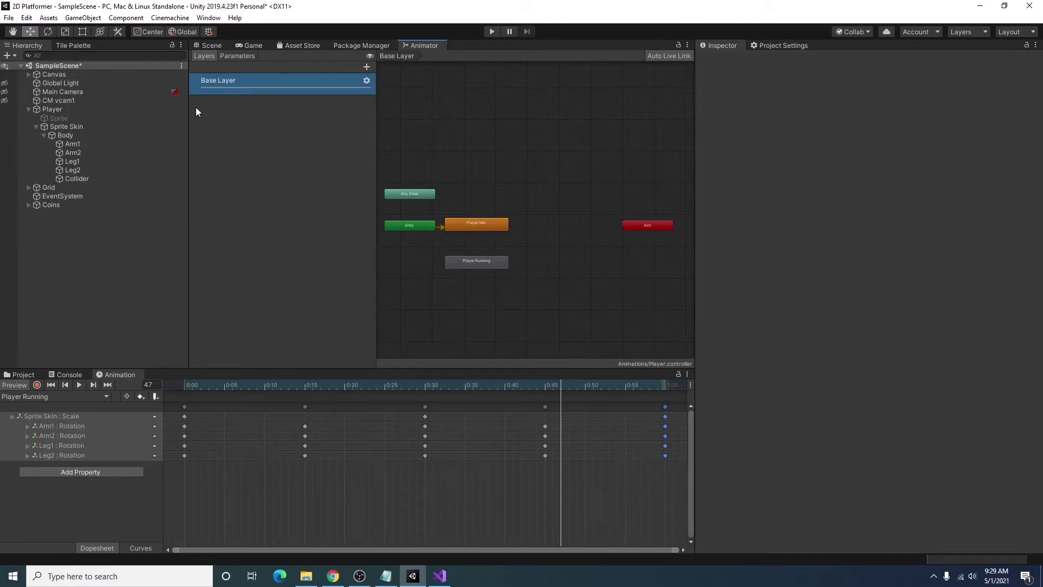
Add a Bool parameter named IsRunning in the Parameters list.
left_click(245, 59)
left_click(368, 67)
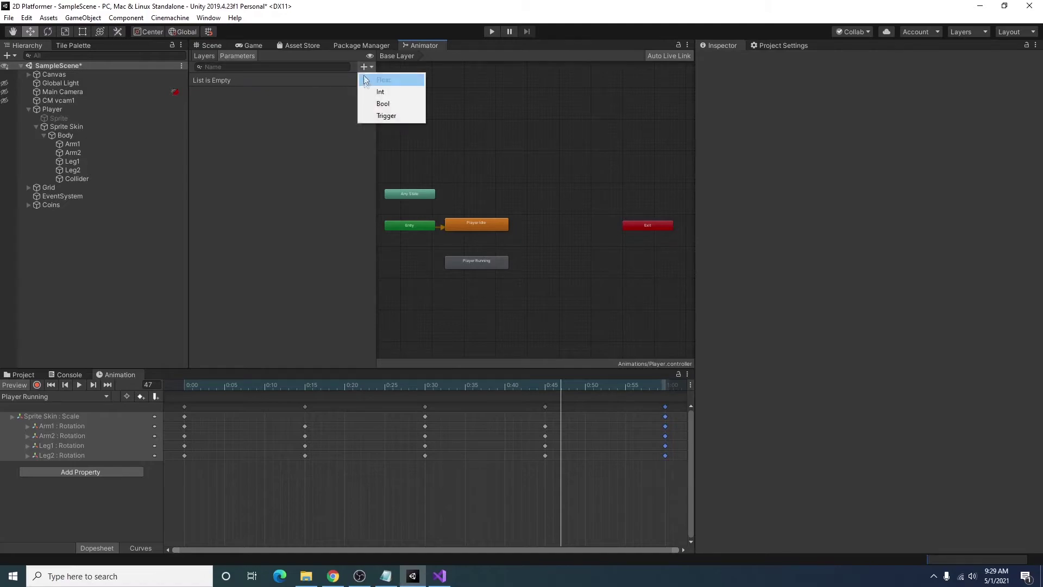
left_click(379, 104)
key("BackSpace")
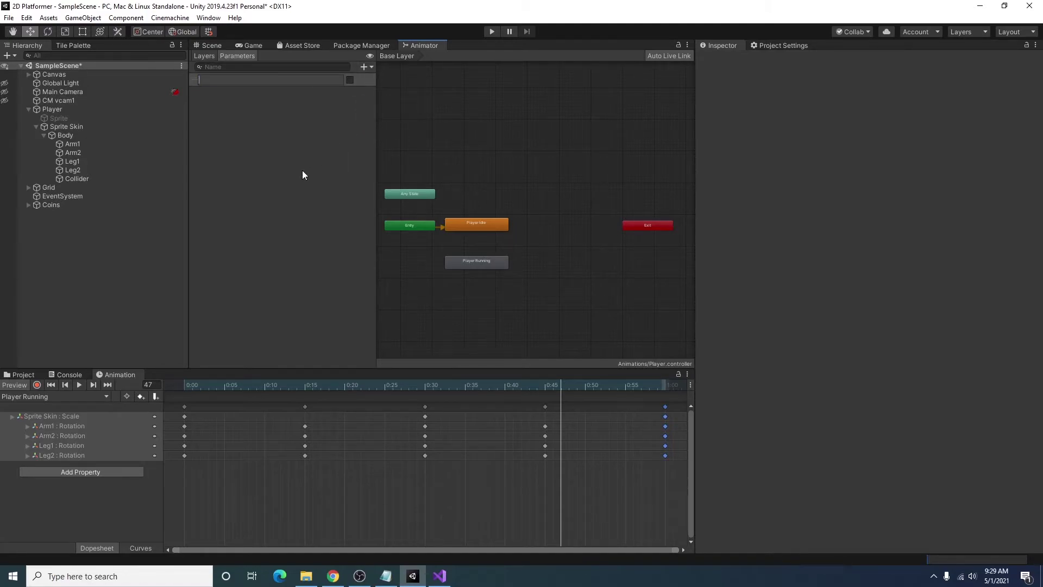
type("IsRunning")
key("Return")
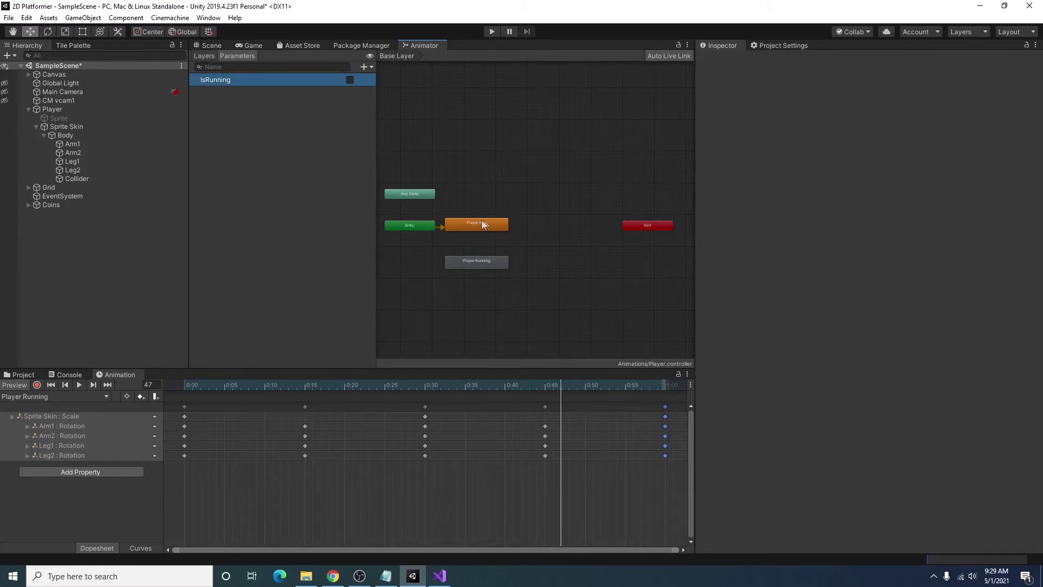
left_click(459, 226)
Create transitions from Player Idle to Player Running and back again.
right_click(459, 226)
left_click(481, 233)
left_click(465, 263)
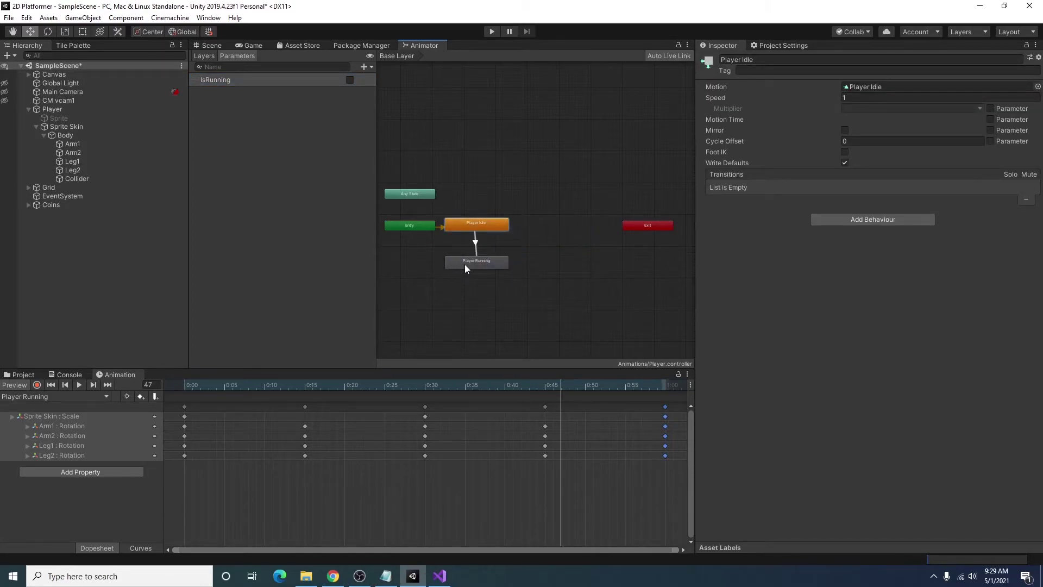
right_click(489, 265)
left_click(506, 270)
left_click(495, 227)
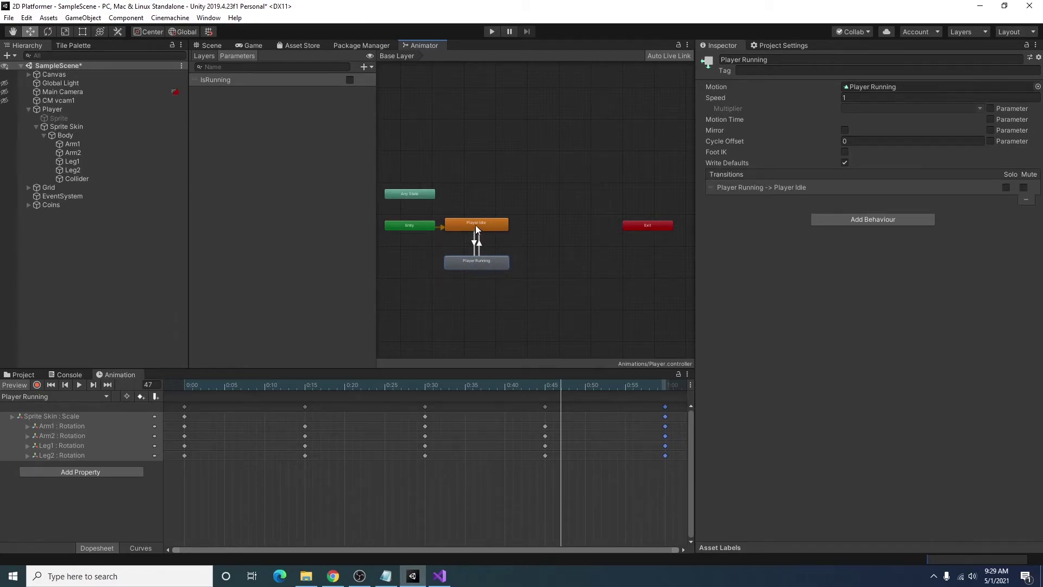
Give Idle-to-Running no exit time, duration 0 and an IsRunning condition.
left_click(475, 244)
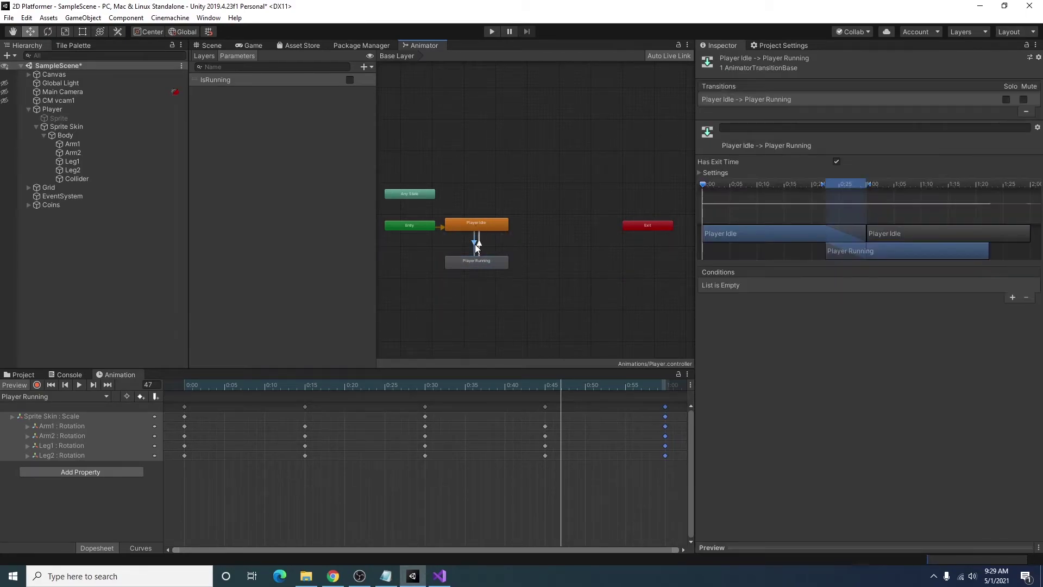
left_click(701, 173)
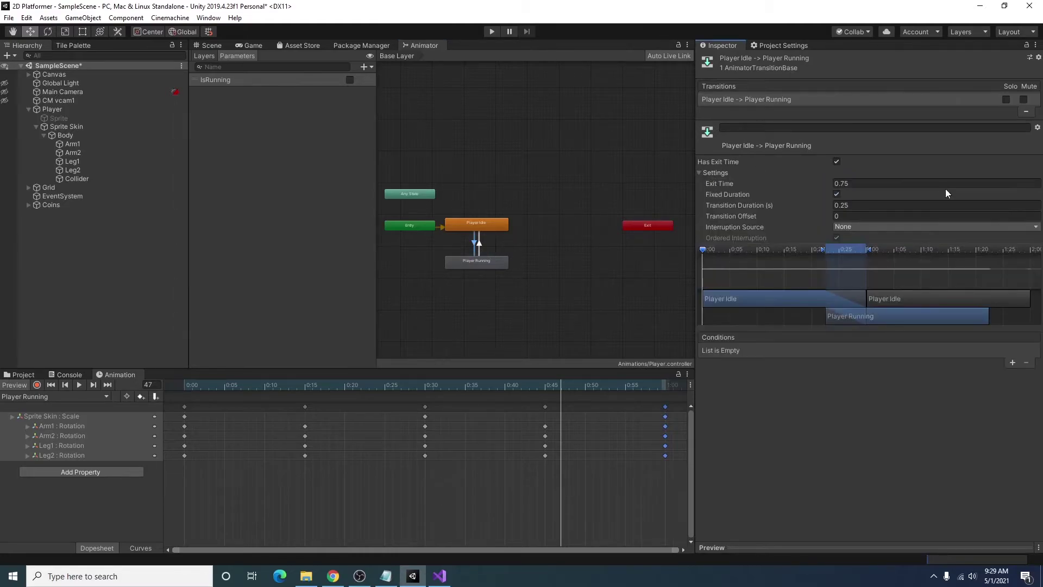
left_click(836, 161)
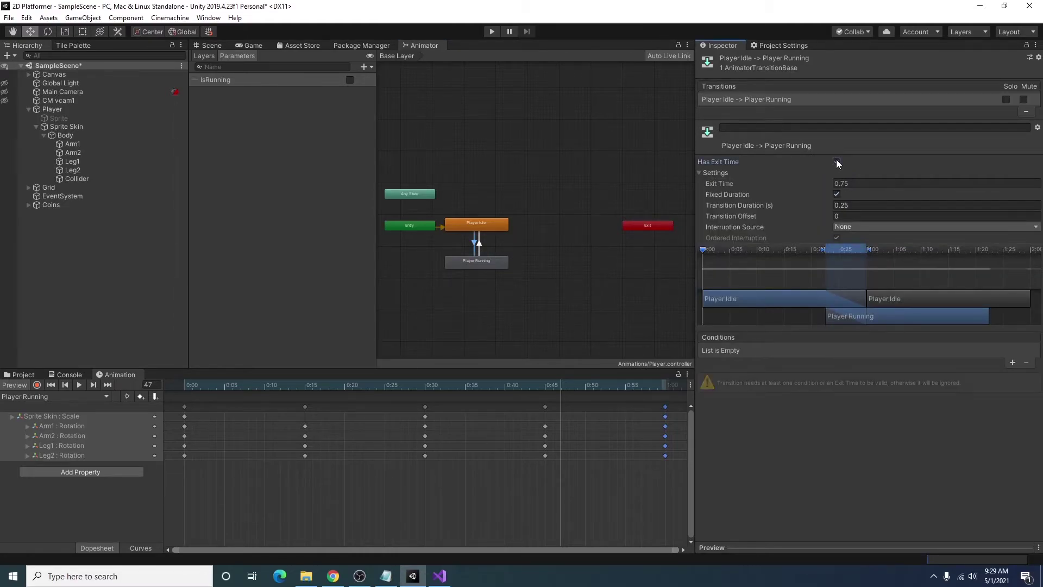
left_click(868, 205)
type("0")
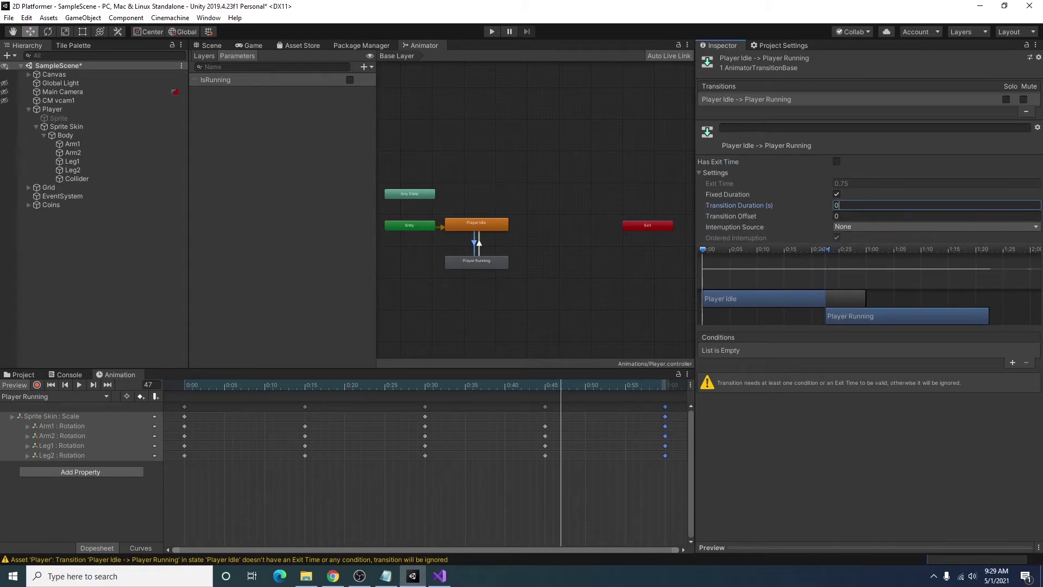
left_click(1011, 363)
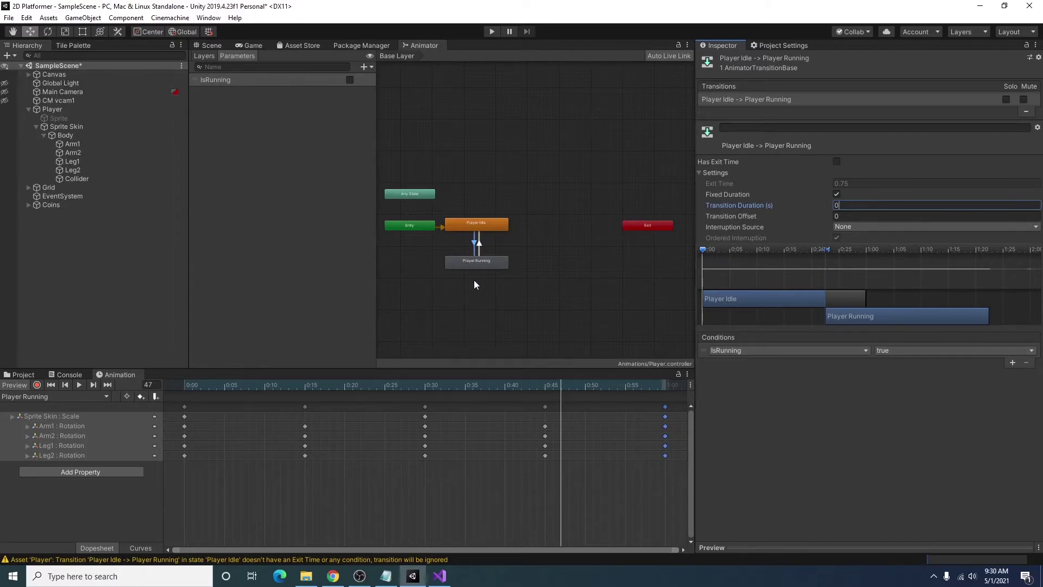
Give Running-to-Idle no exit time, duration 0 and an IsRunning false condition.
left_click(480, 249)
left_click(836, 161)
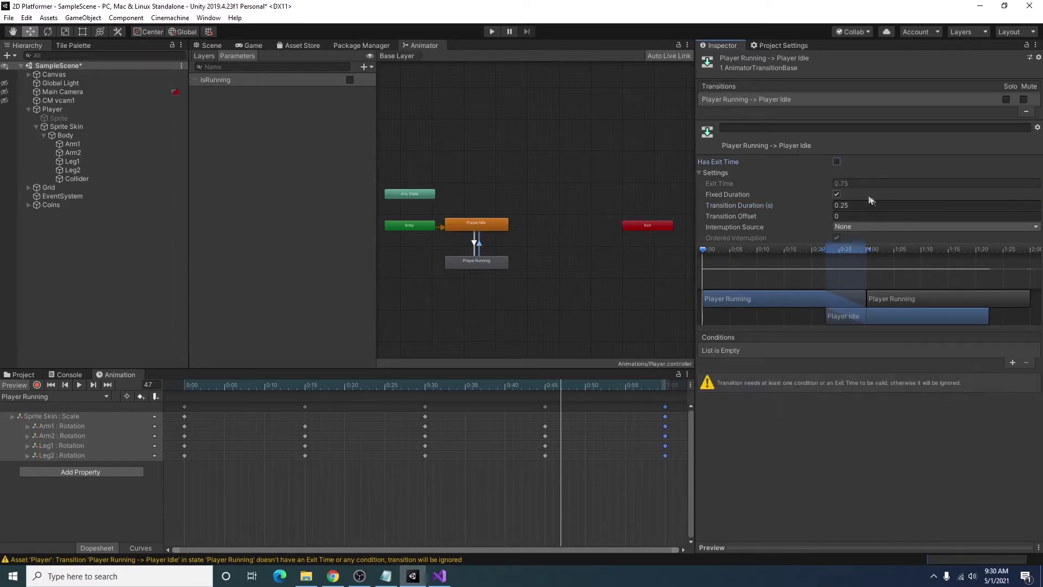
left_click(873, 206)
type("0")
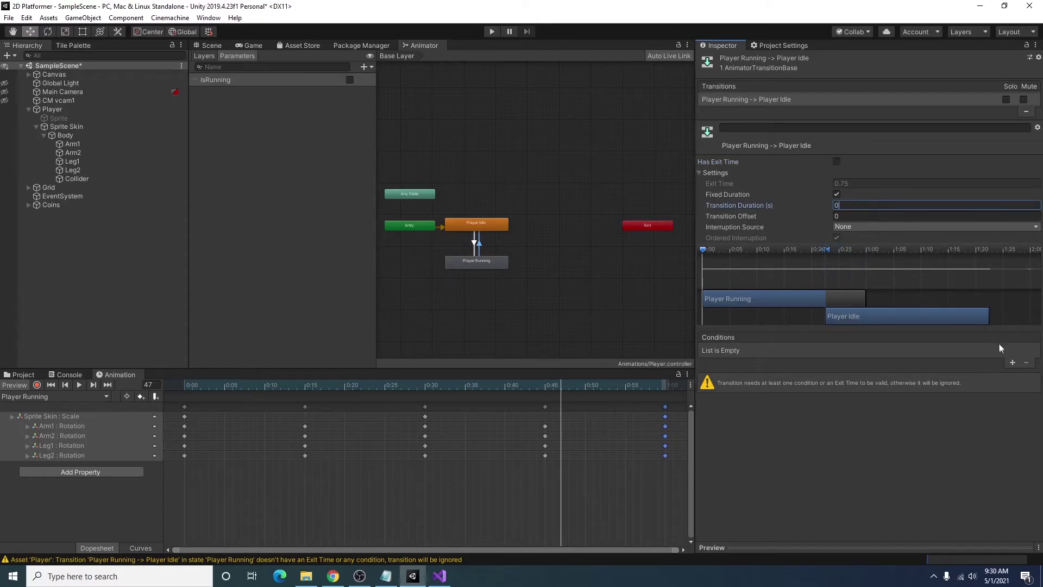
left_click(1012, 363)
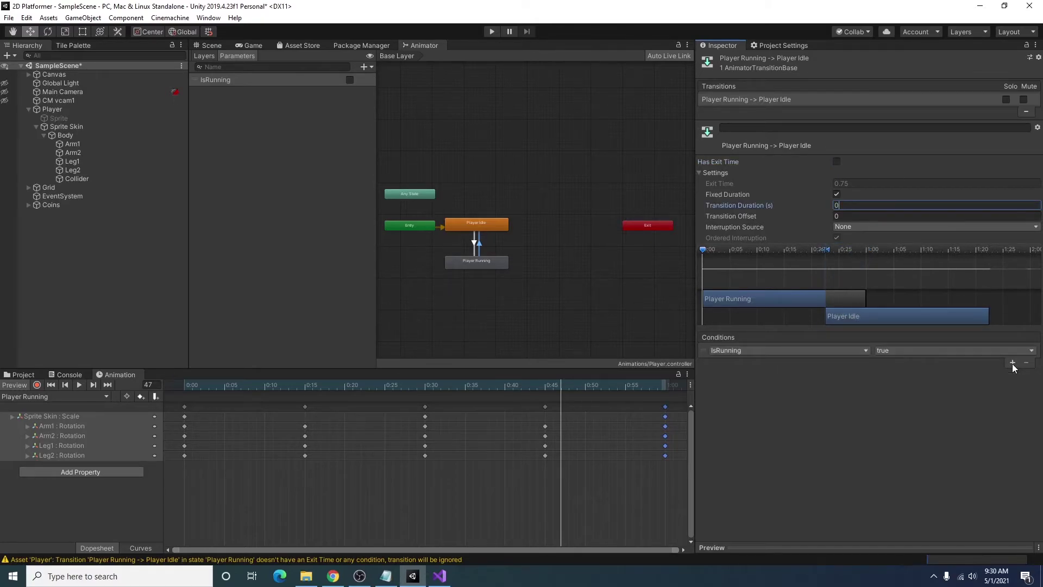
left_click(917, 351)
left_click(911, 373)
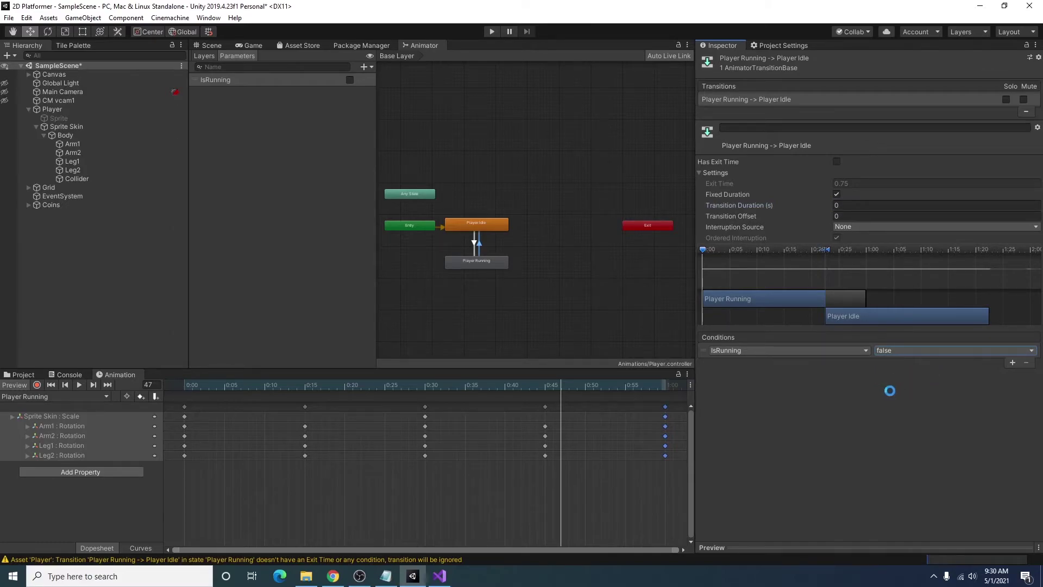
Save the scene, select Player and open its PlatformerPlayerMovement.cs script in Visual Studio.
key("ctrl+s")
left_click(249, 45)
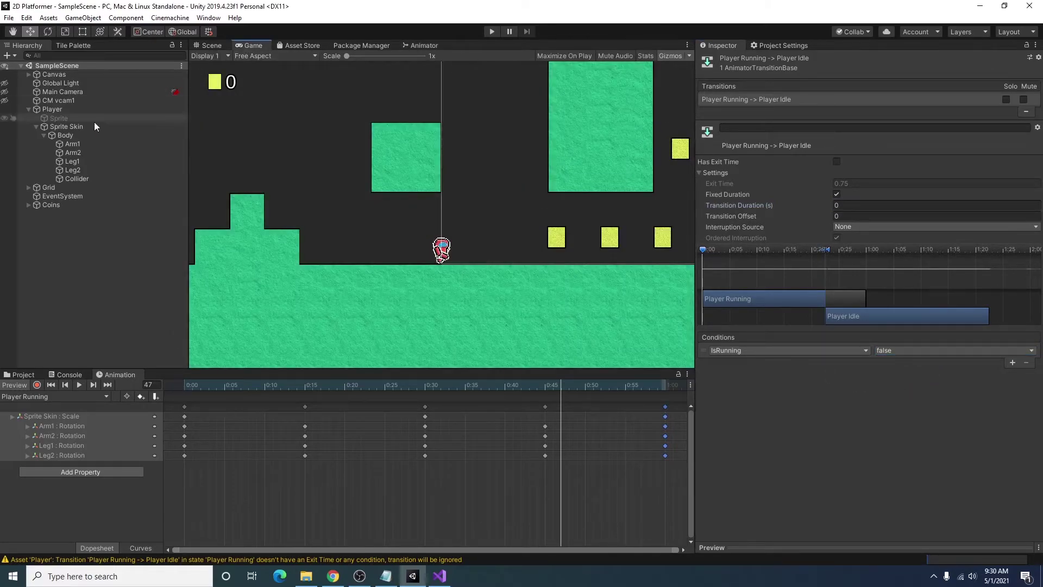
left_click(54, 109)
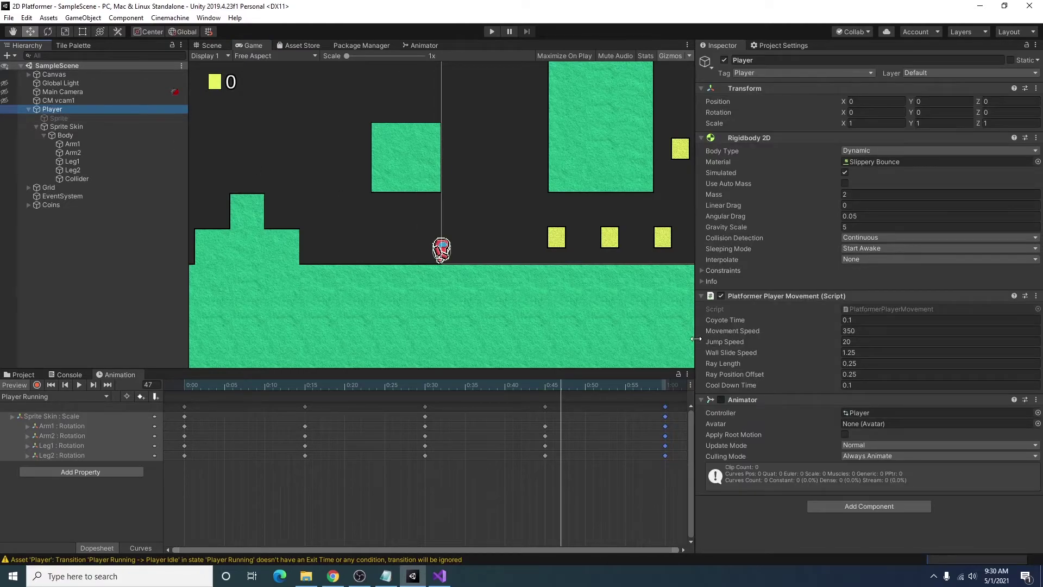
left_click(860, 316)
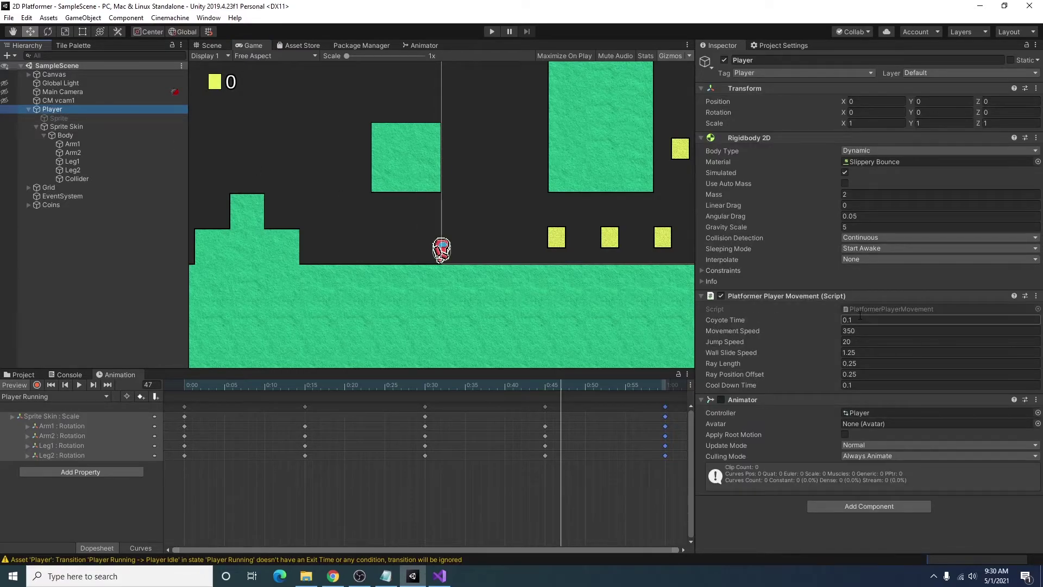
left_click(898, 307)
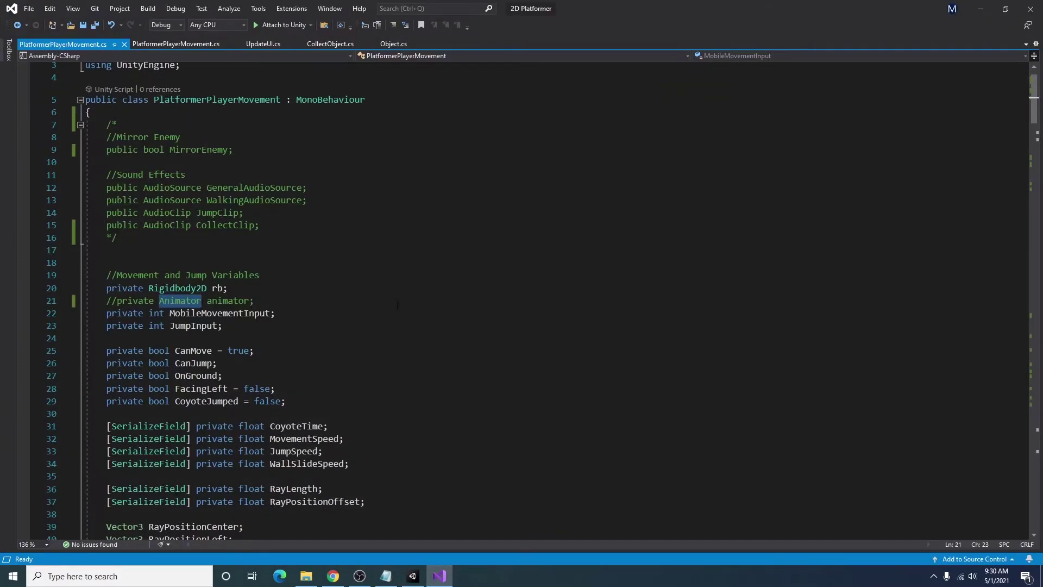
Uncomment 'private Animator animator;' on line 21 and 'animator = GetComponent<Animator>();' in Awake.
scroll(397, 306, "down", 5)
scroll(397, 305, "up", 1)
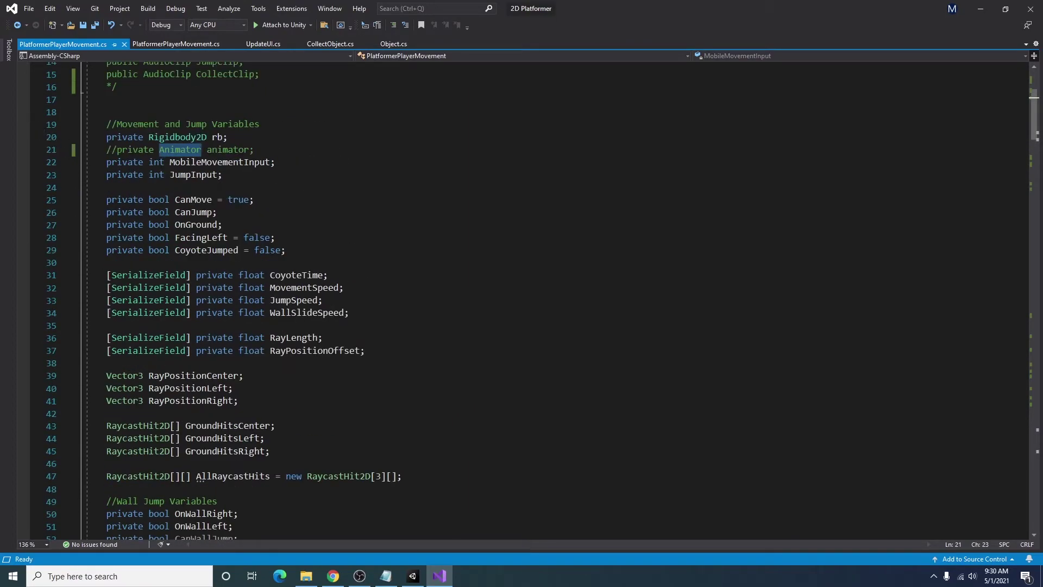
key("ctrl+Left")
key("ctrl+Left")
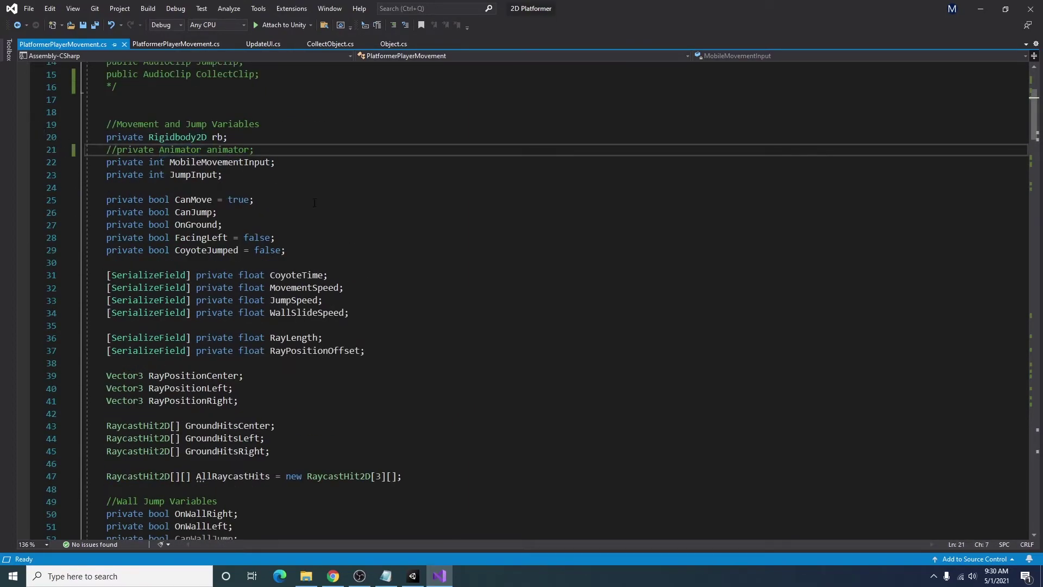
key("BackSpace")
key("BackSpace")
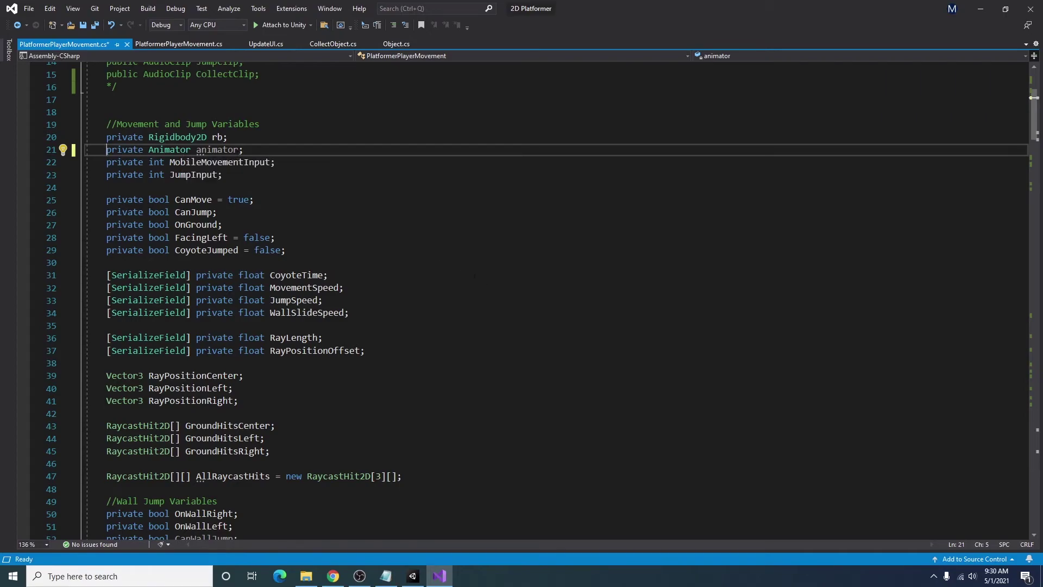
scroll(521, 299, "down", 13)
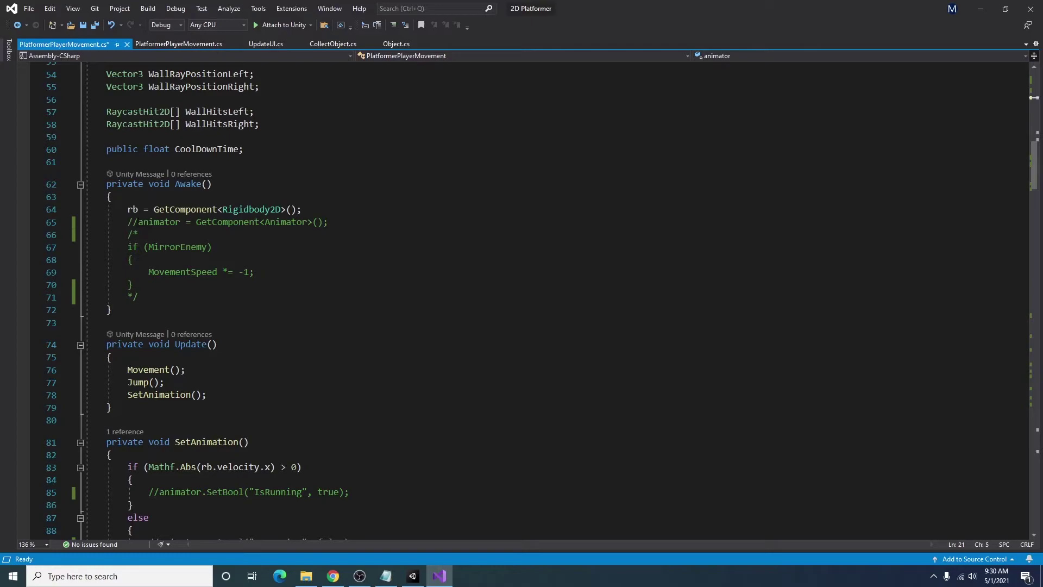
left_click(130, 222)
key("ctrl+k")
key("ctrl+u")
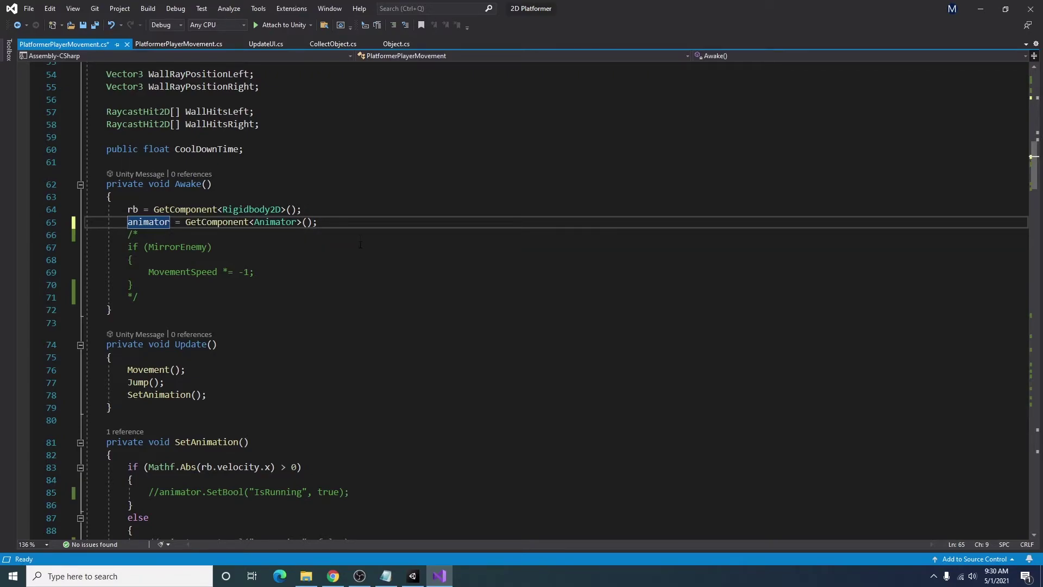
scroll(360, 244, "down", 7)
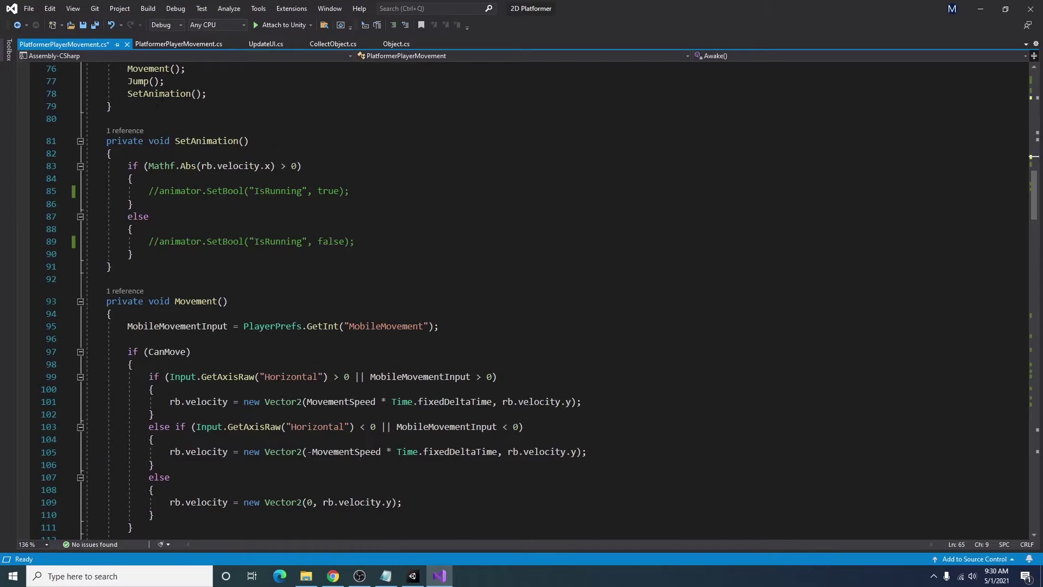
Uncomment the SetBool IsRunning true and IsRunning false calls in SetAnimation.
left_click(159, 190)
key("BackSpace")
key("BackSpace")
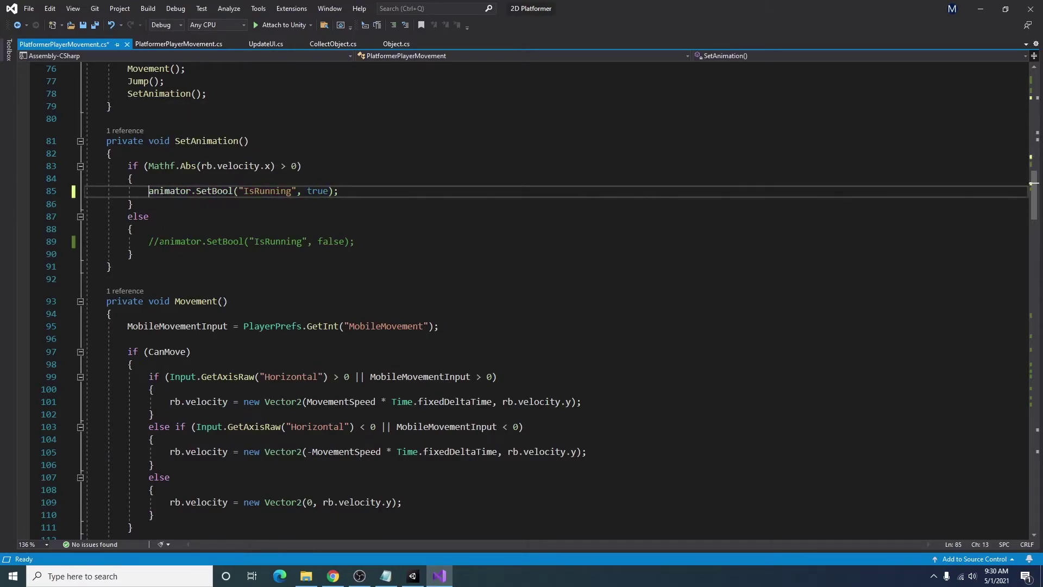
left_click(160, 241)
key("BackSpace")
key("BackSpace")
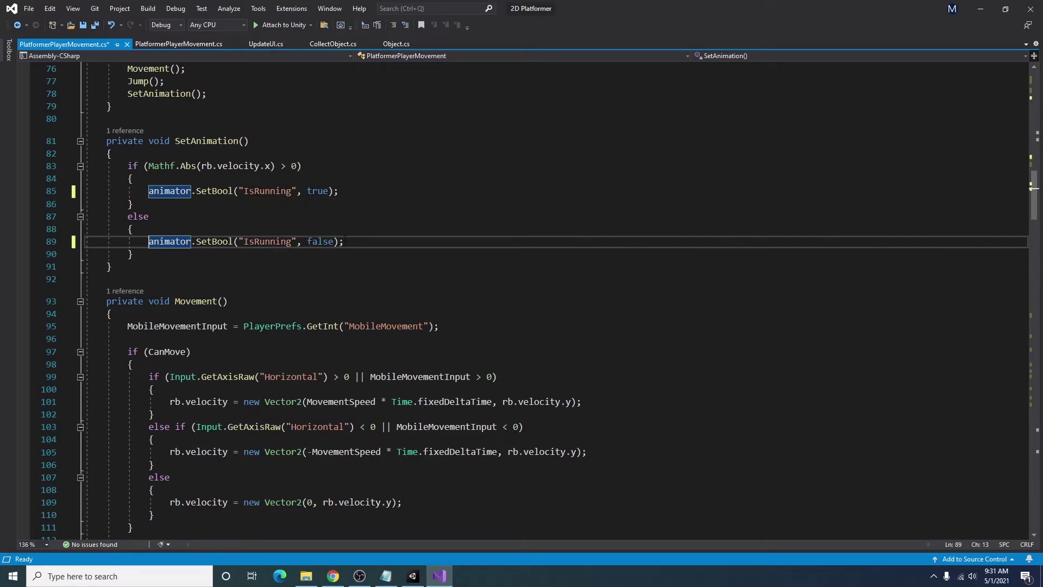
Check the SetAnimation call in Update, save the script, and bring Unity forward.
scroll(419, 204, "up", 3)
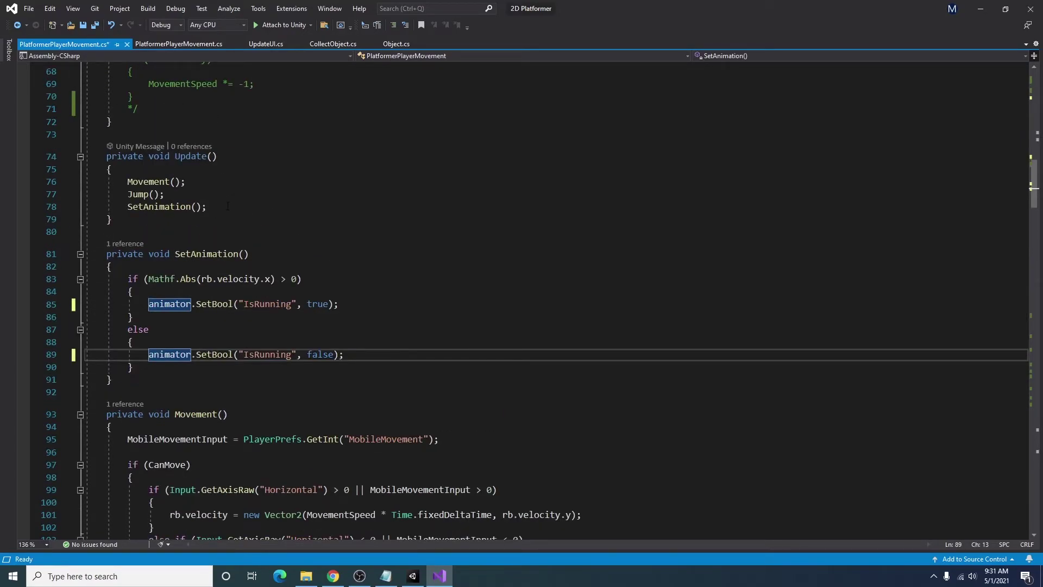
left_click_drag(227, 207, 127, 206)
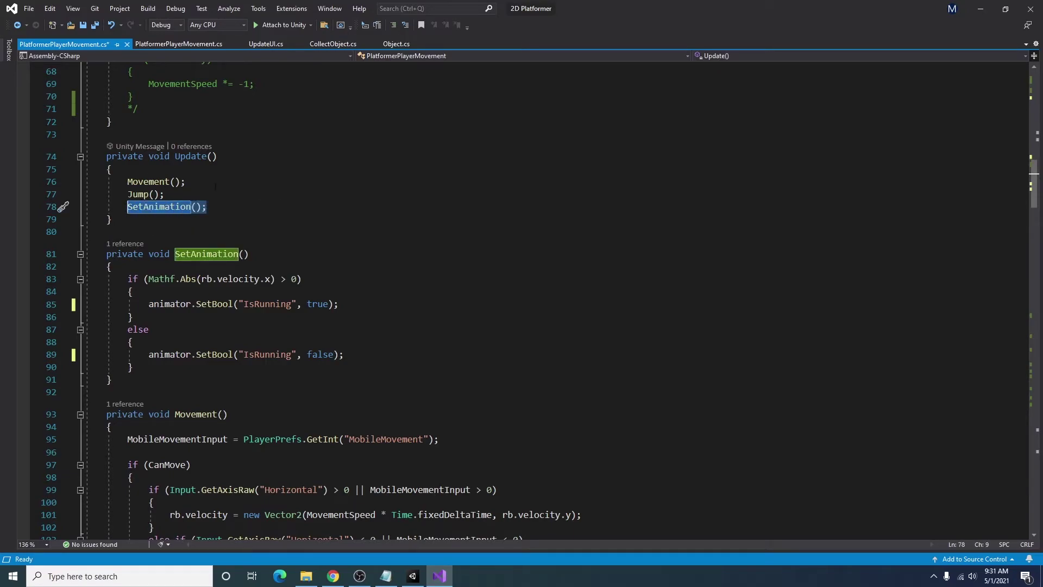
left_click(288, 212)
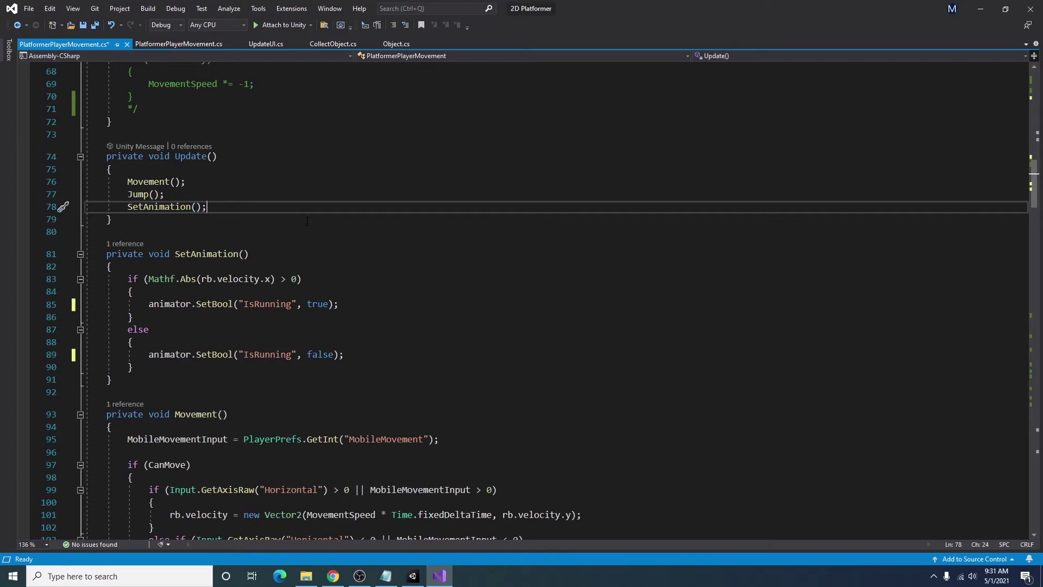
key("ctrl+s")
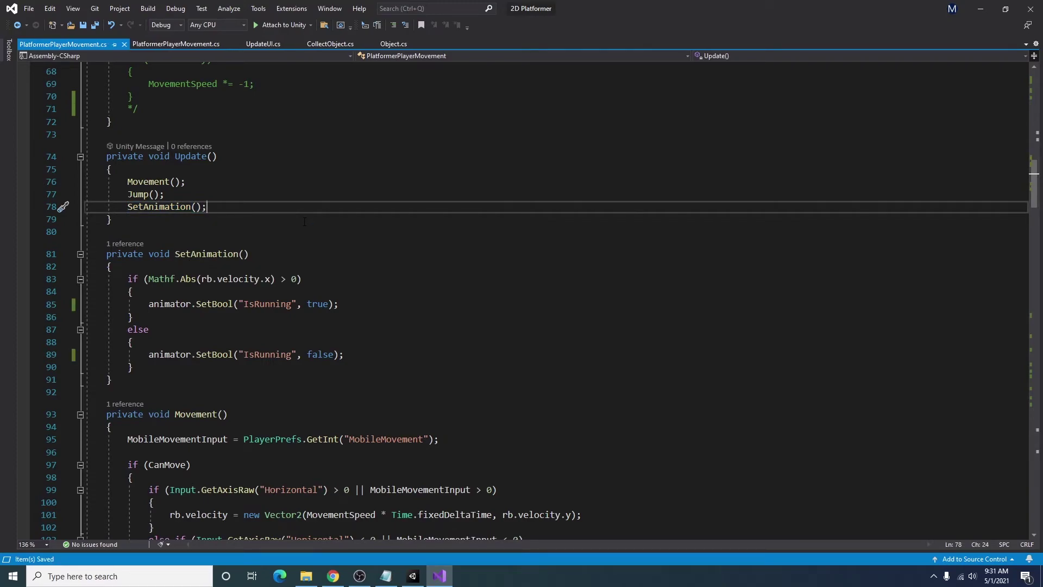
left_click(413, 575)
left_click(421, 579)
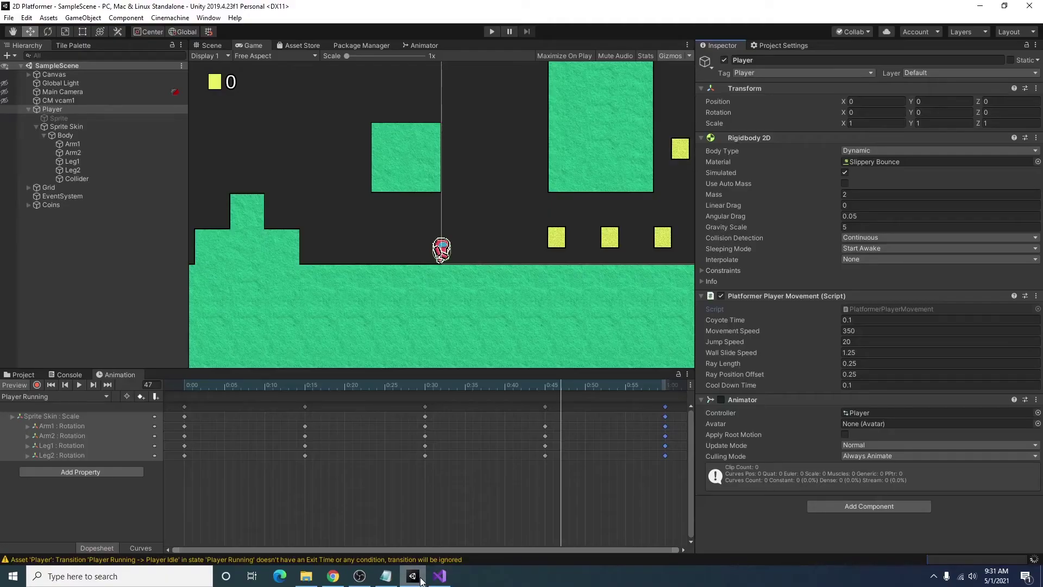
Play-test the player running right and left with D and A, then stop the game.
left_click(493, 31)
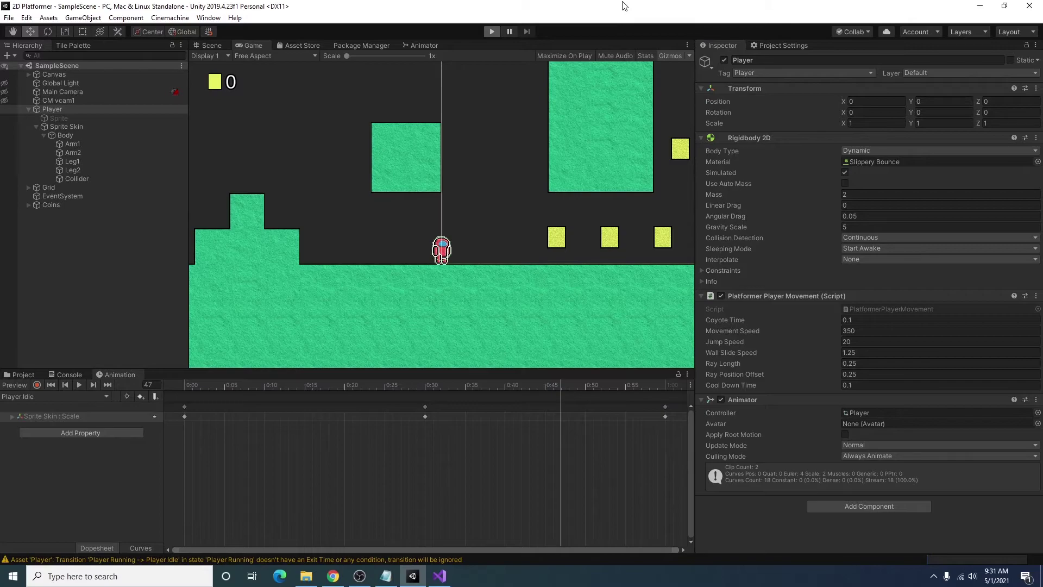
key("d")
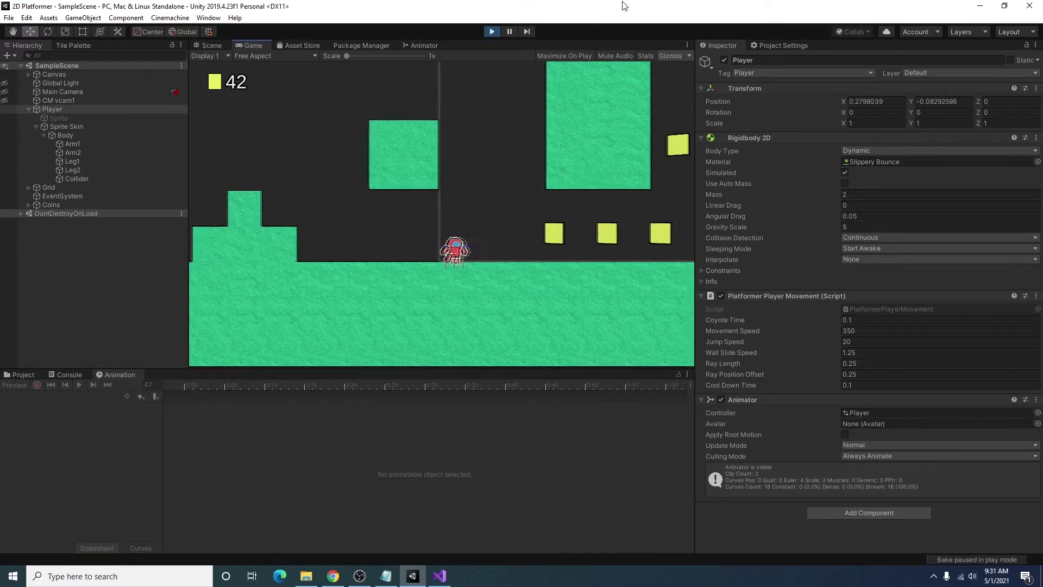
key("a")
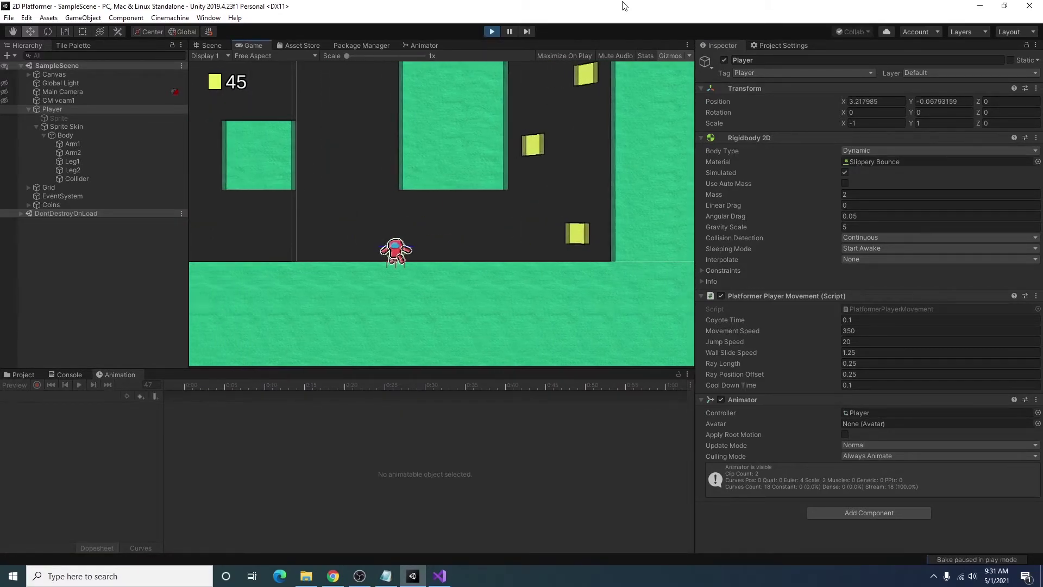
key("d")
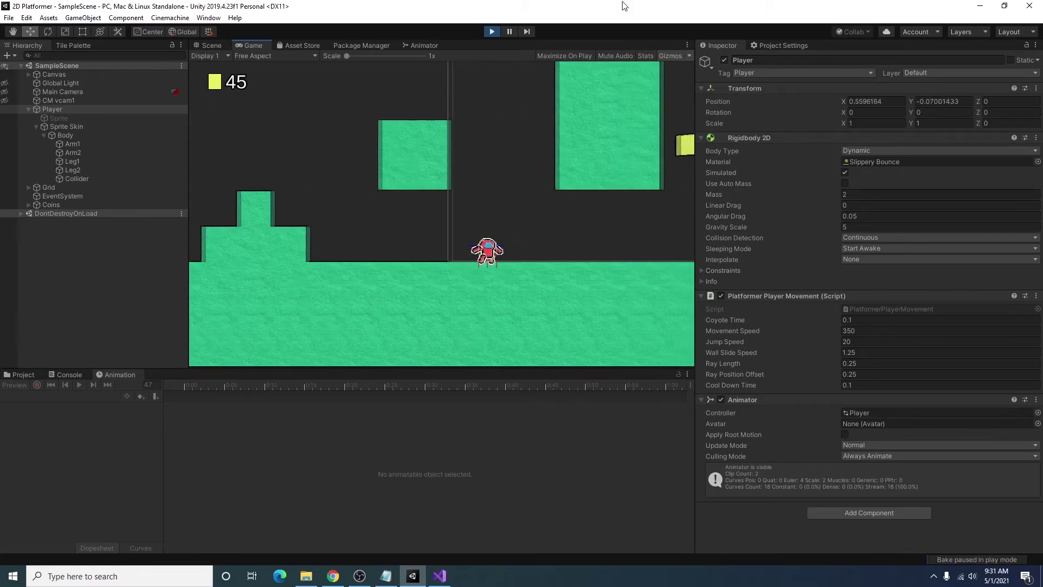
key("a")
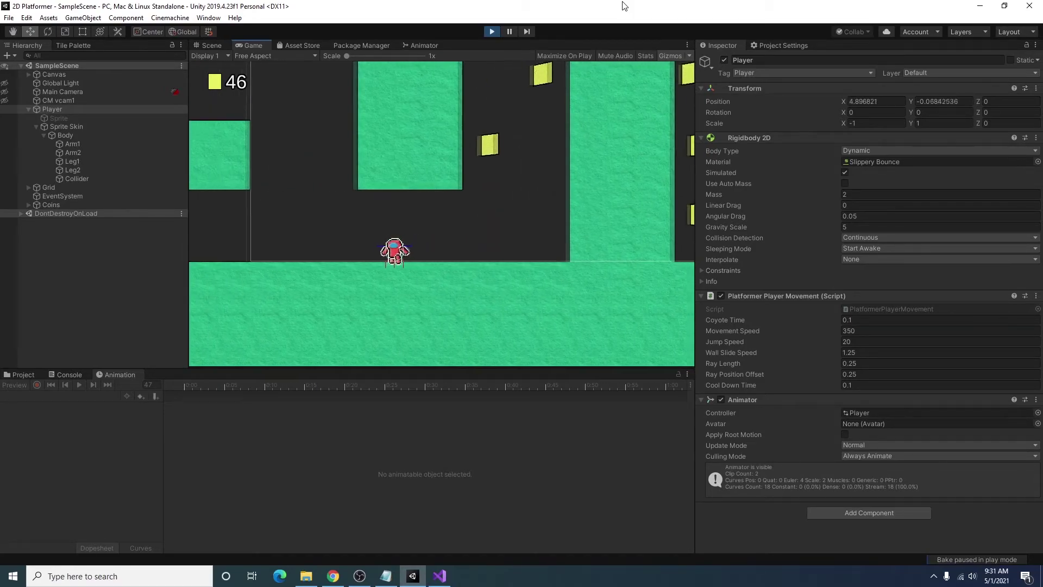
left_click(491, 32)
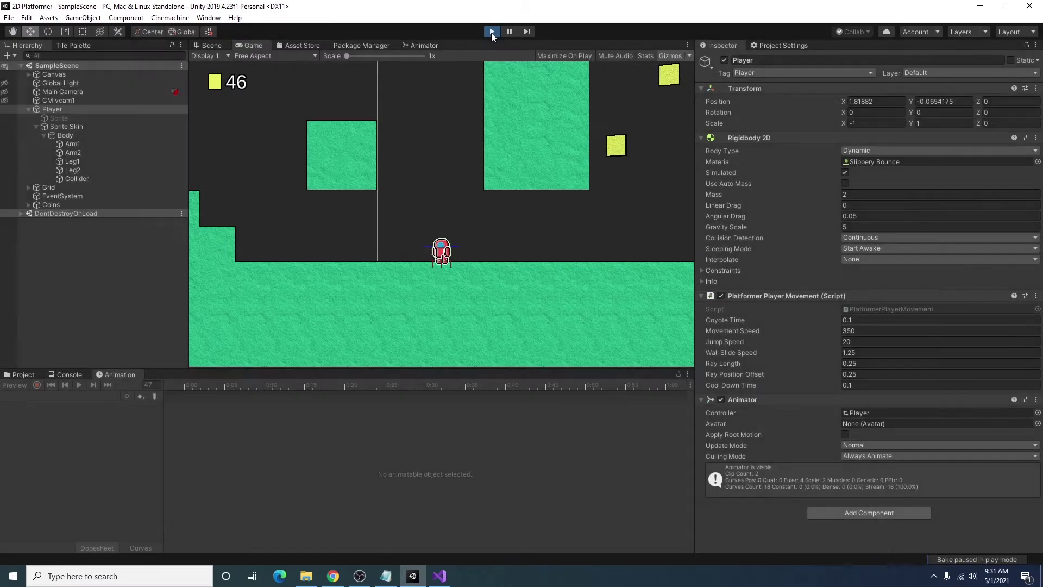
Select the Player object and load its Player Running clip in the Animation window.
left_click(56, 109)
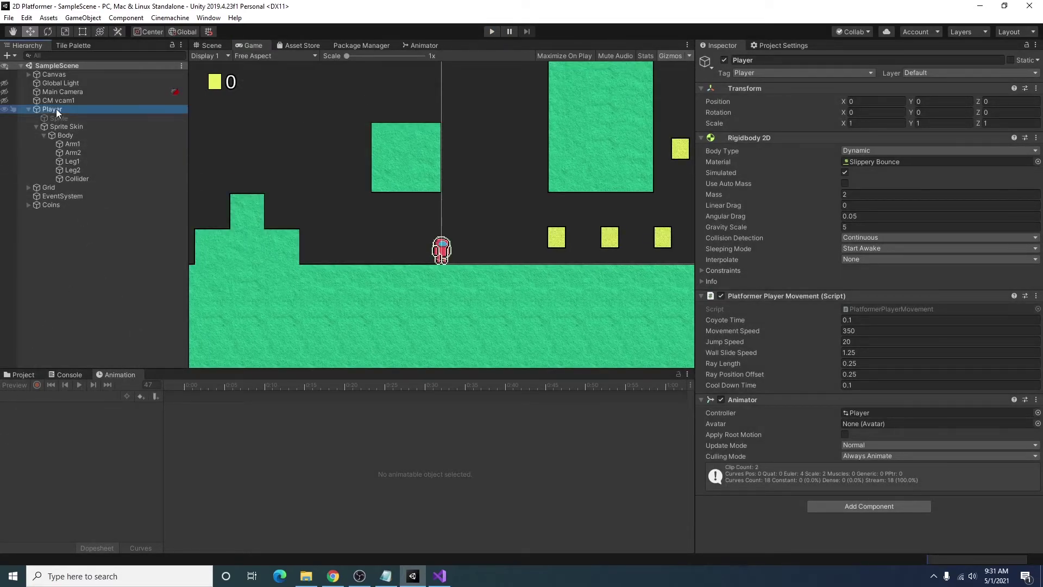
left_click(65, 135)
left_click(70, 109)
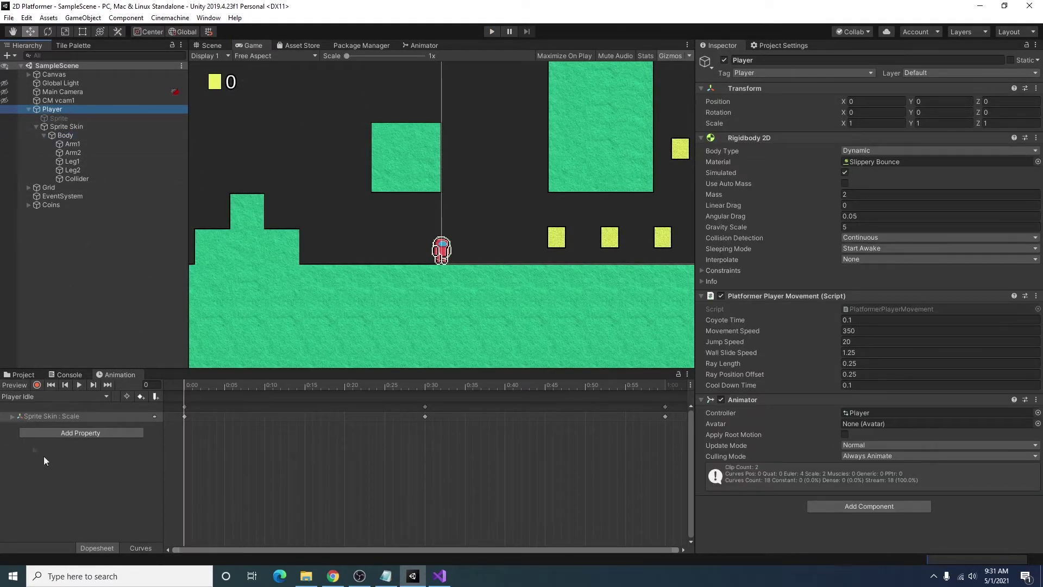
left_click(15, 396)
left_click(42, 418)
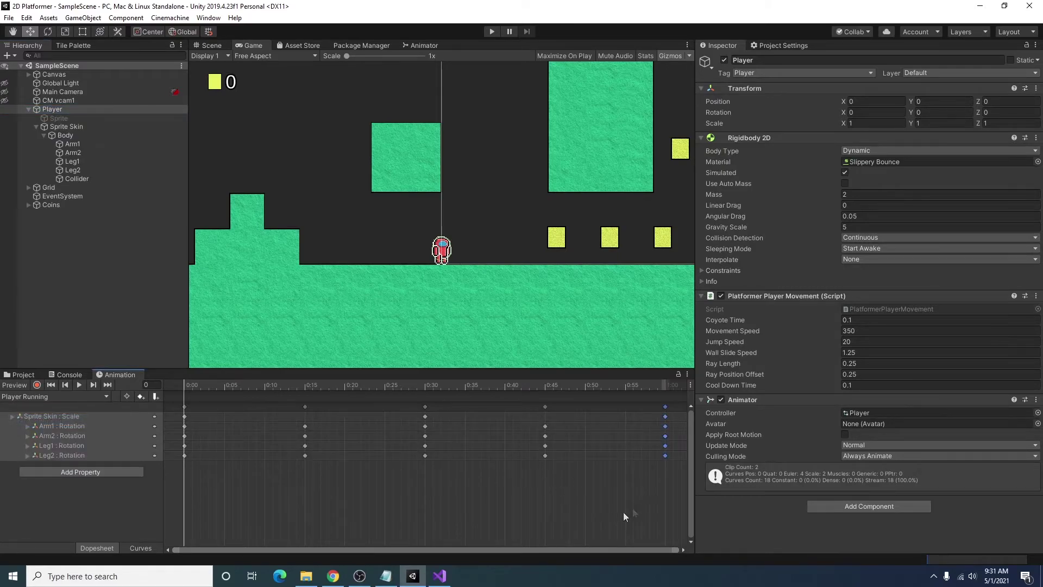
Squeeze all Player Running keyframes so the cycle ends near 0:40, then start the game.
left_click_drag(672, 482, 128, 359)
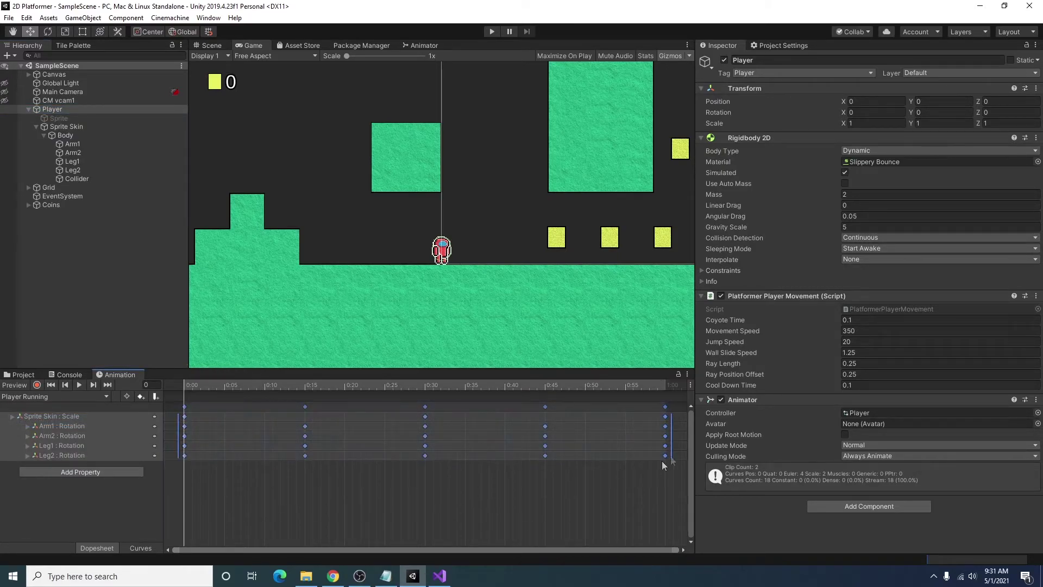
left_click_drag(676, 431, 431, 432)
left_click(79, 384)
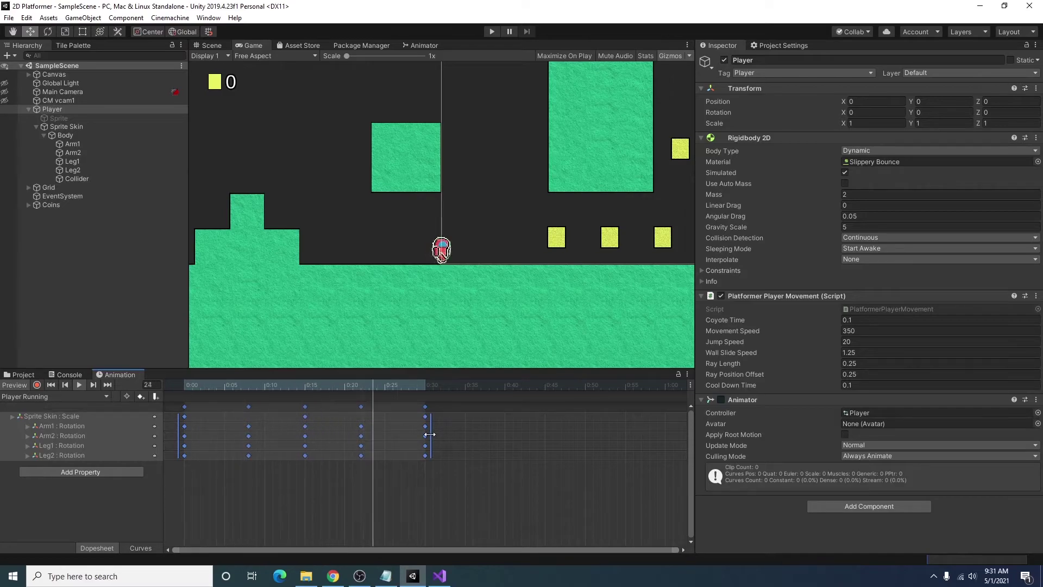
left_click_drag(429, 435, 545, 446)
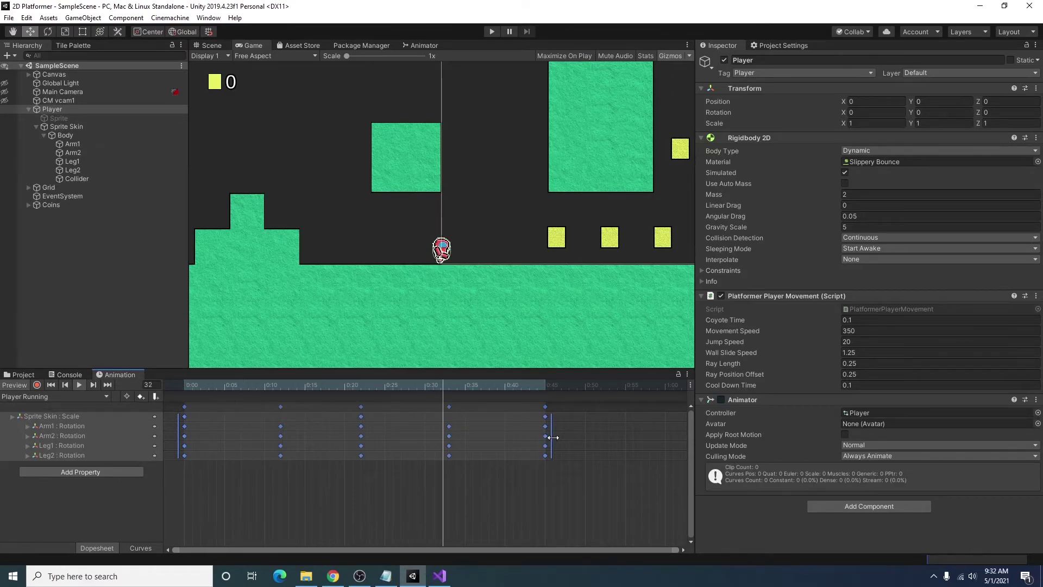
left_click_drag(553, 437, 513, 437)
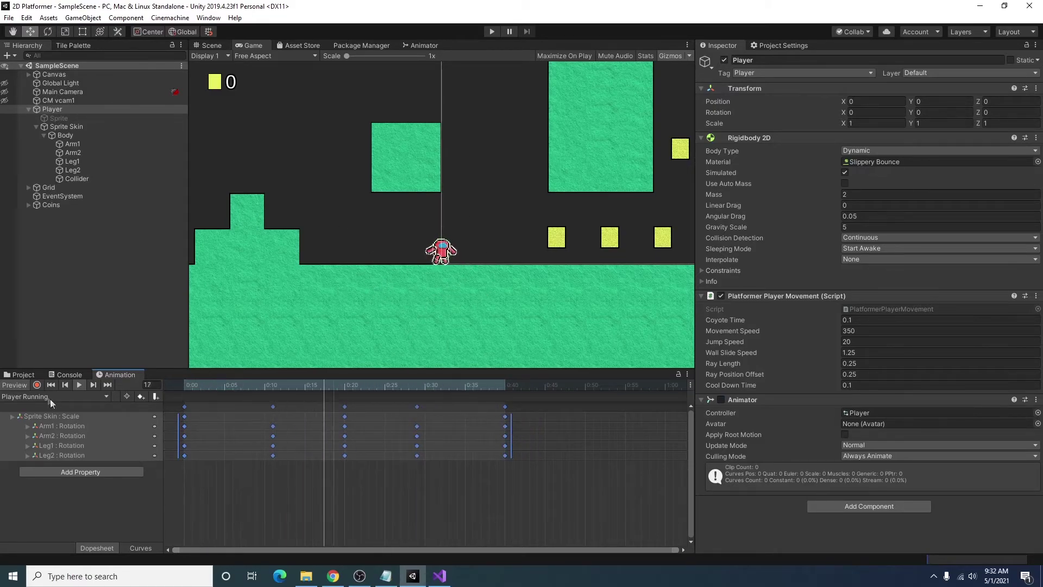
left_click(489, 32)
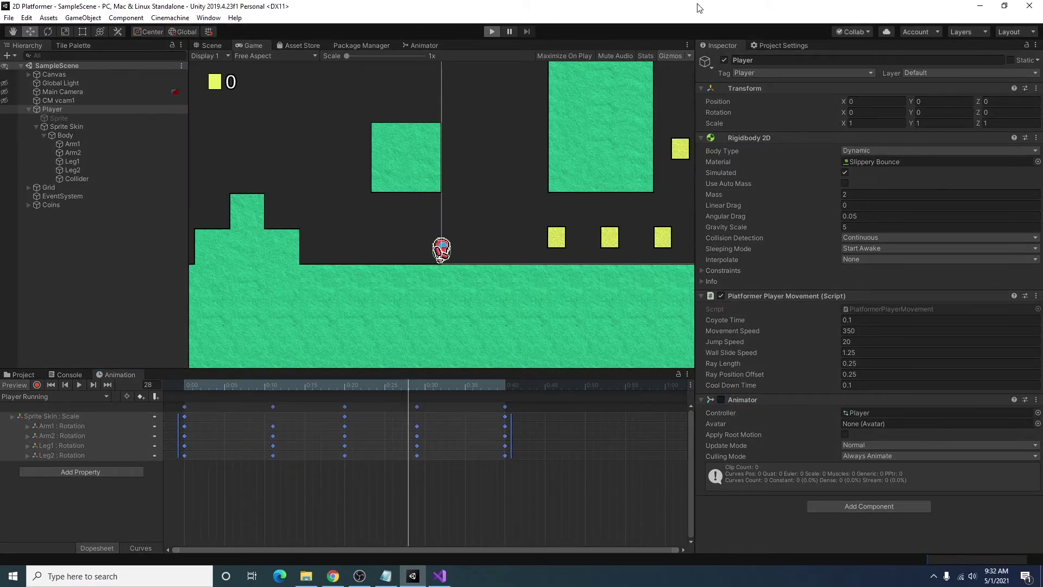
Test running and wall jumps with arrow keys and space, stop, then open Player's clip list.
key("Right")
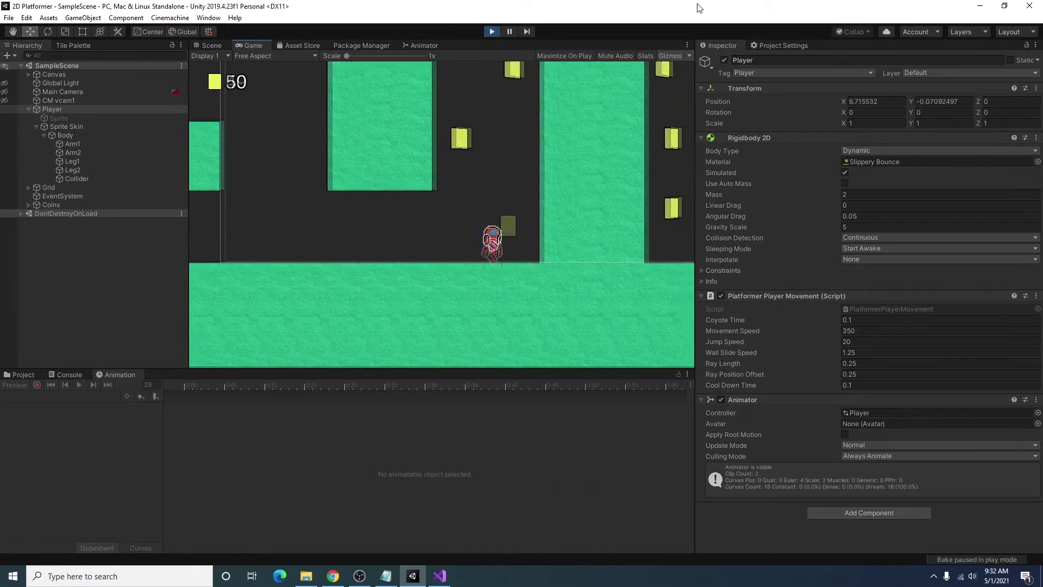
key("space")
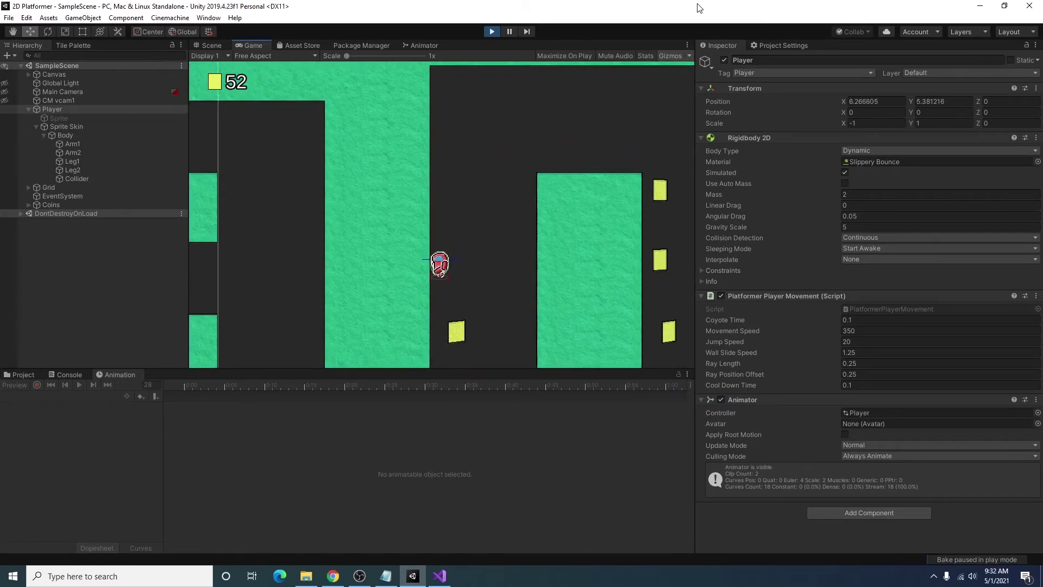
key("Right")
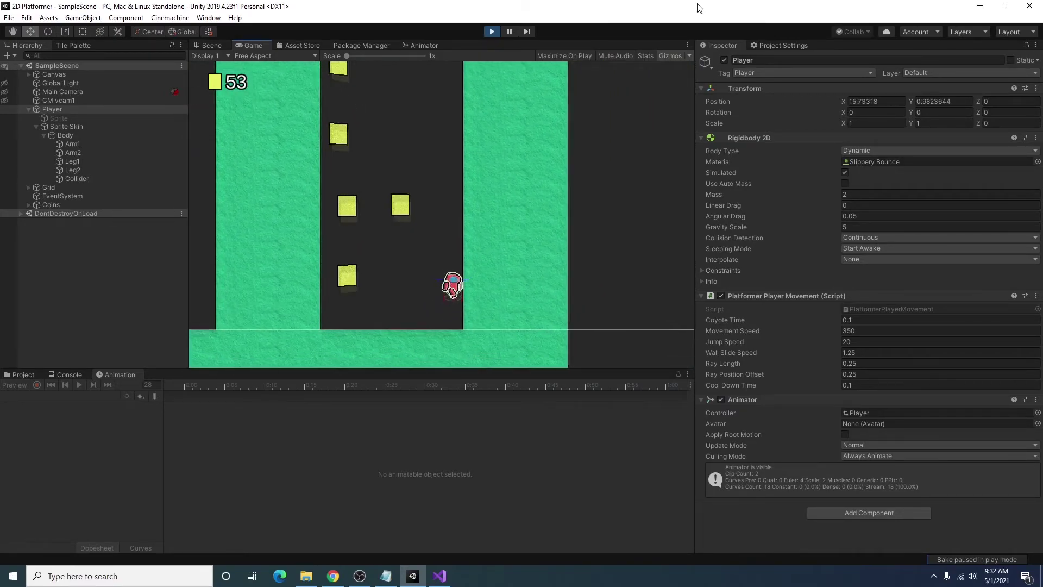
key("space")
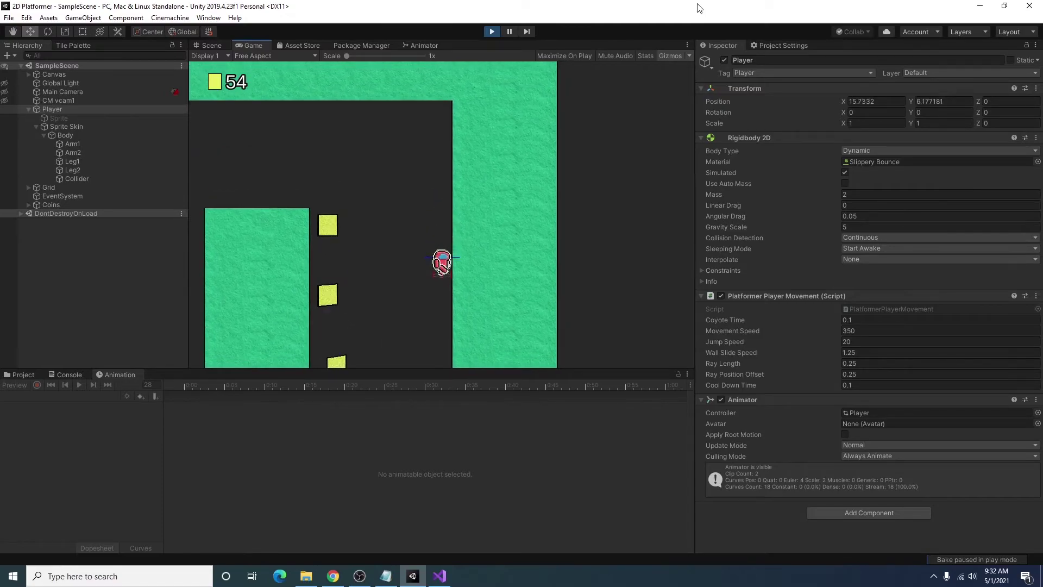
key("Left")
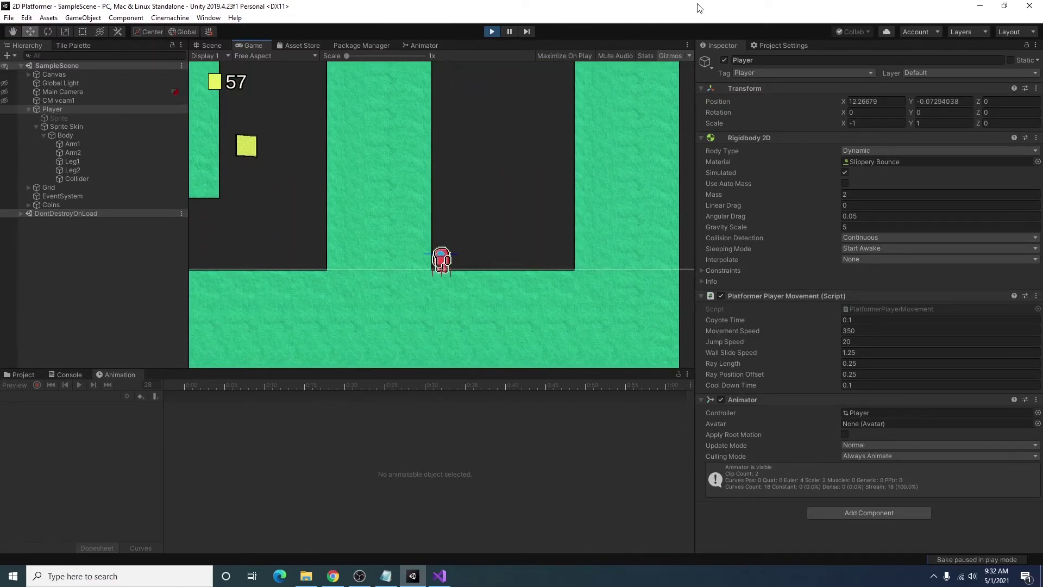
key("Right")
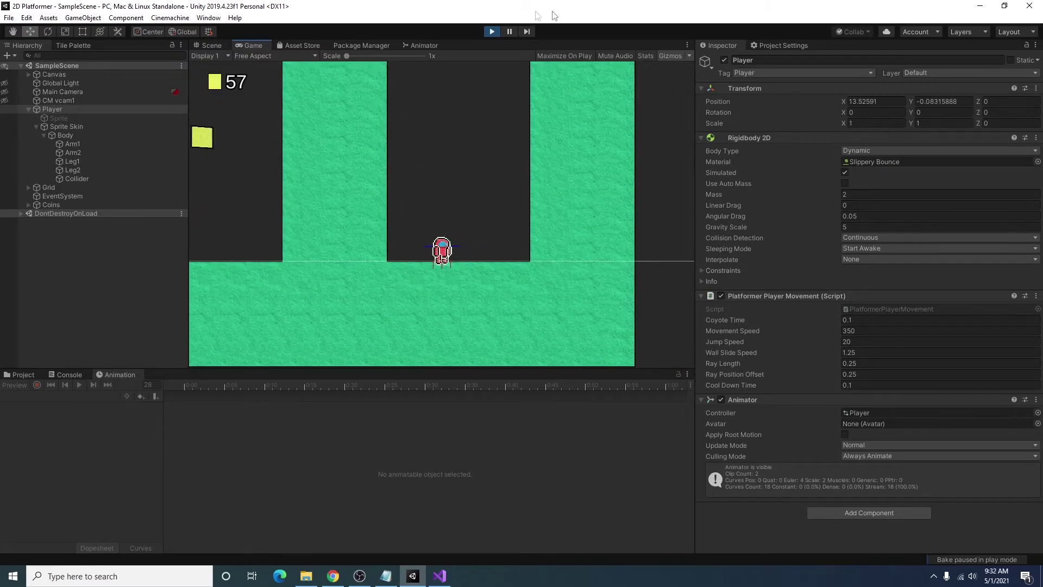
left_click(491, 31)
left_click(52, 108)
left_click(55, 396)
Save a new clip named 'Player Wall Slide' and start a transition from its Animator state.
left_click(46, 433)
type("Player Wall S")
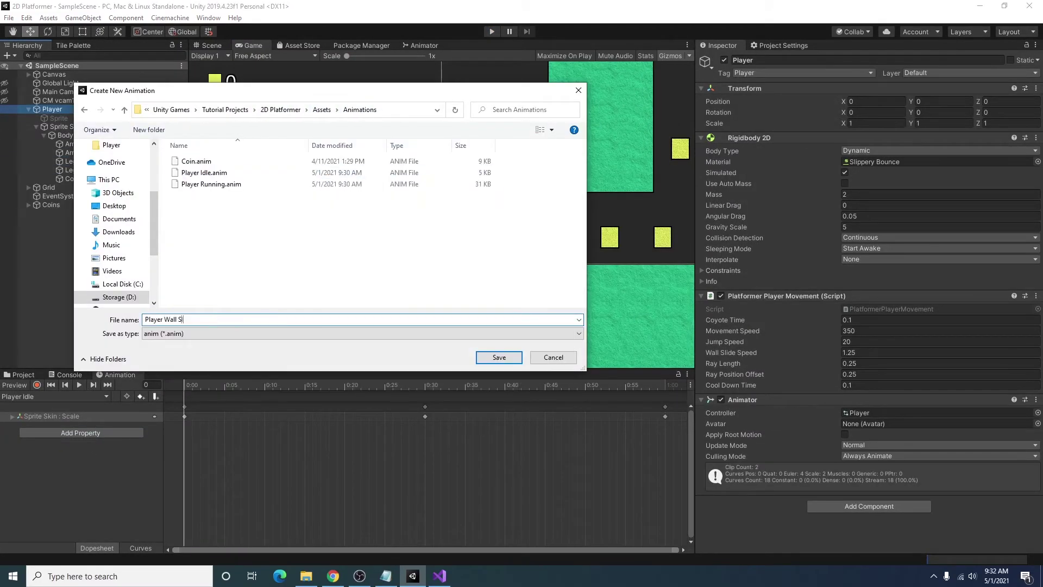
type("lide")
key("Return")
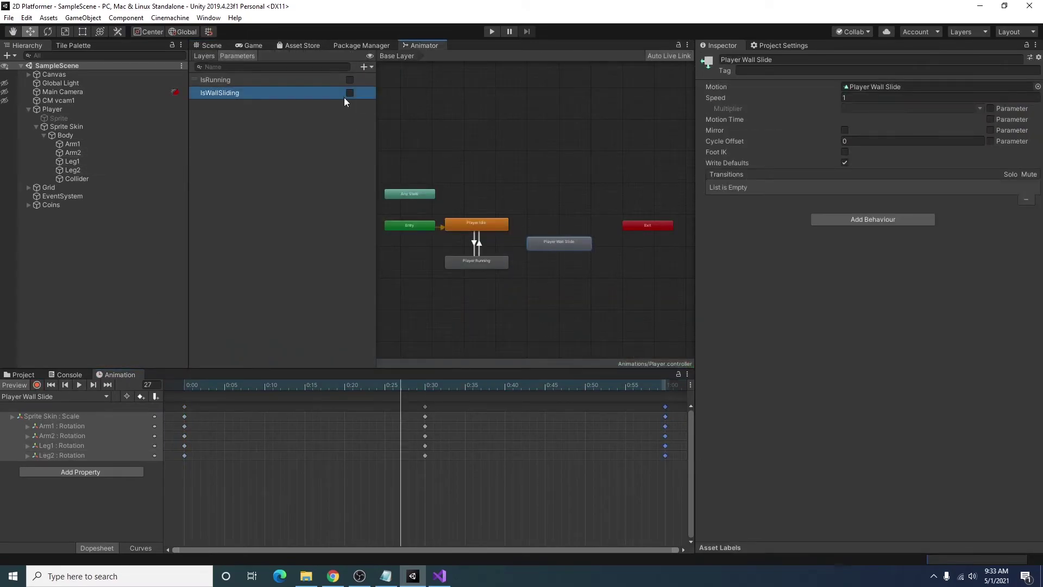
right_click(569, 243)
left_click(611, 252)
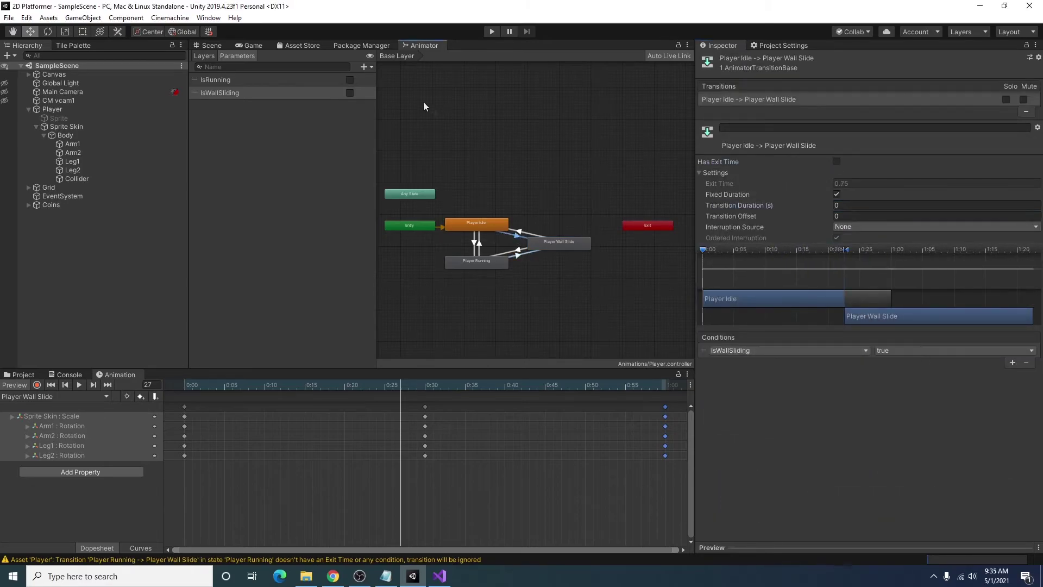
Preview the wall slide animation from its start in the Game view.
left_click(252, 45)
left_click_drag(407, 386, 153, 388)
left_click(80, 384)
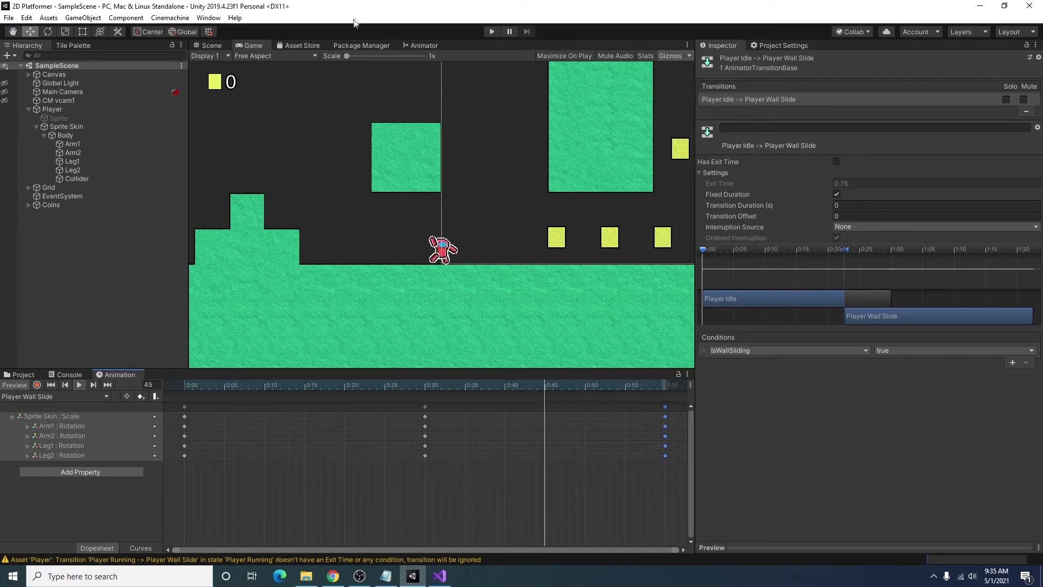
Inspect the Animator's Idle, Wall Slide and Running states, their transitions and the IsWallSliding parameter.
left_click(423, 46)
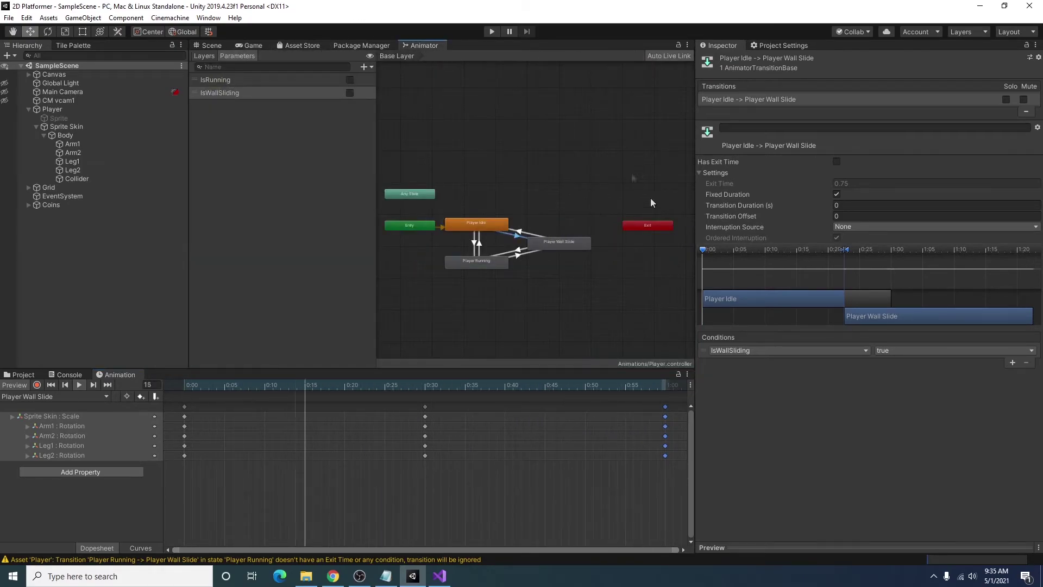
left_click(569, 243)
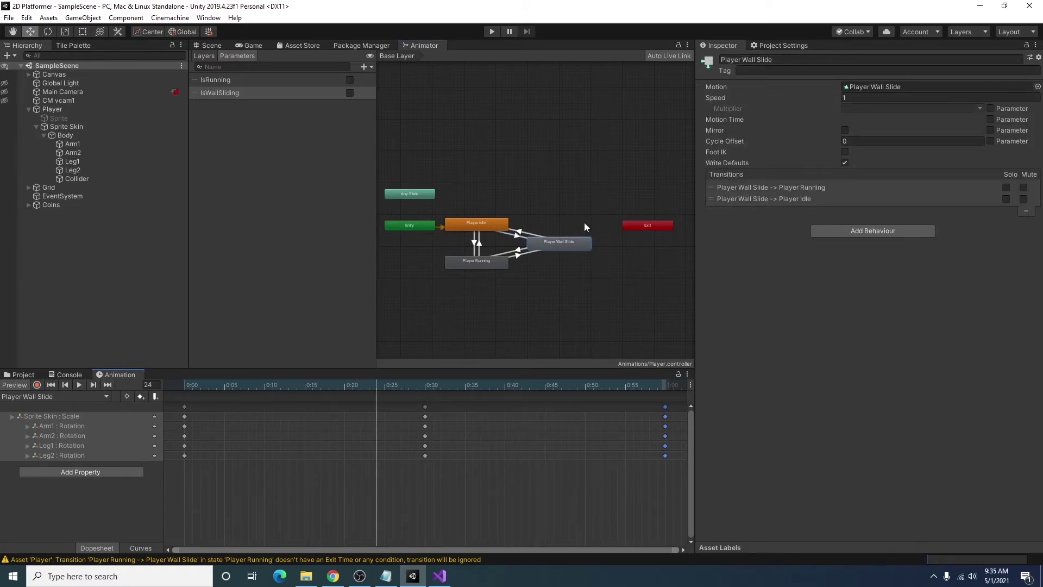
left_click(518, 235)
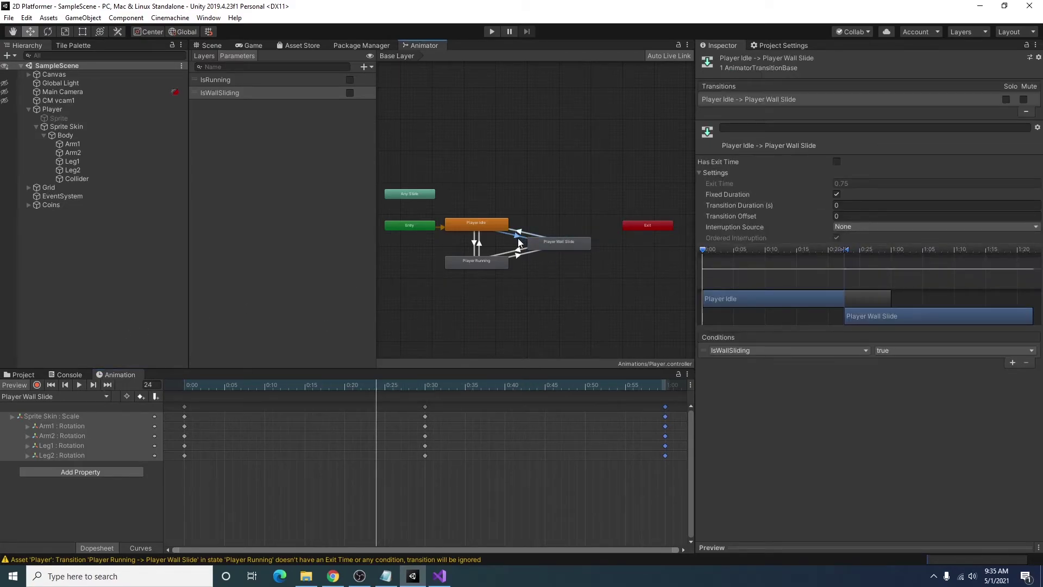
left_click(524, 234)
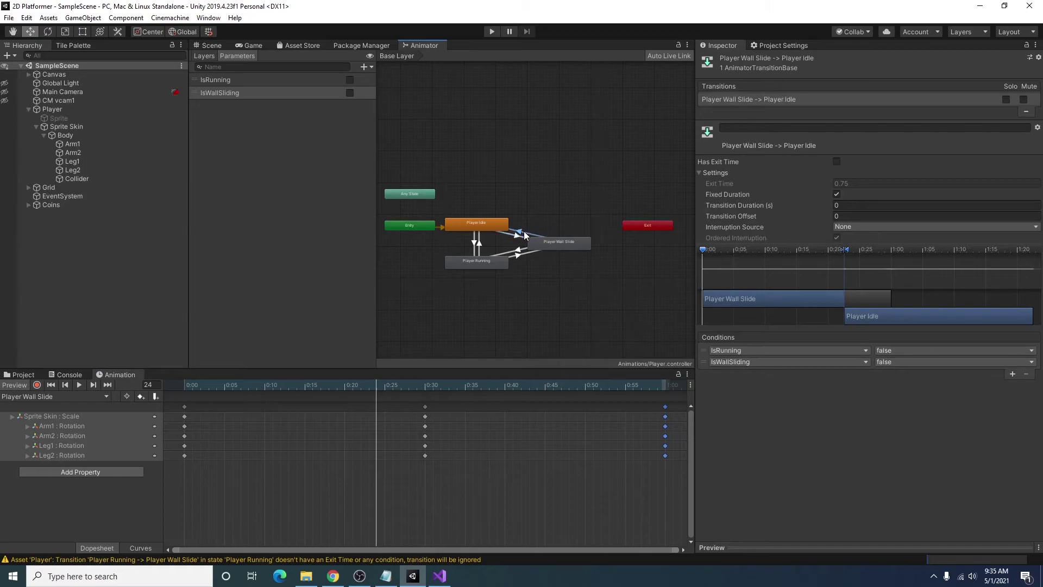
left_click(254, 93)
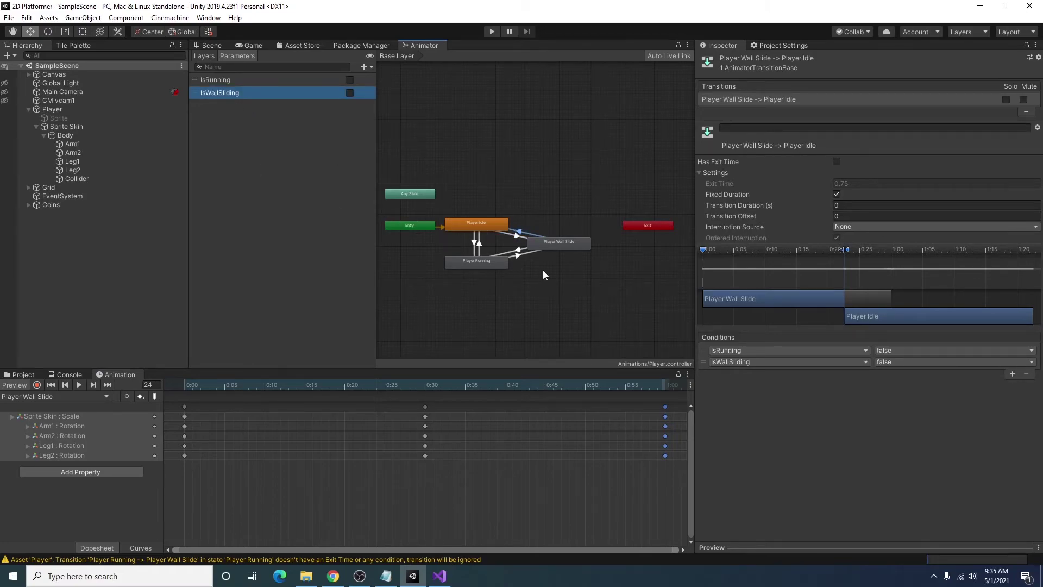
left_click(482, 227)
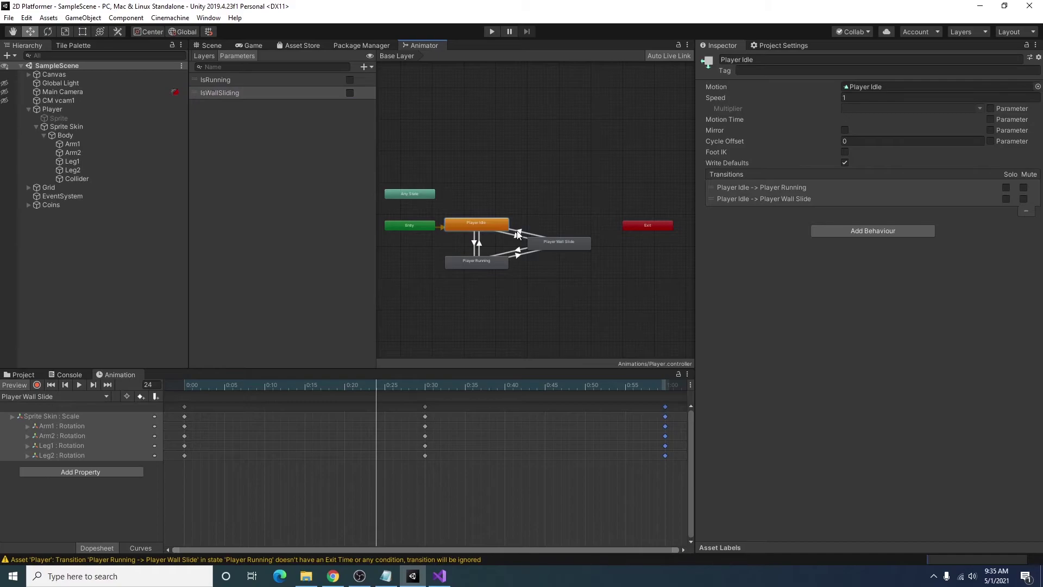
left_click(539, 242)
left_click(511, 239)
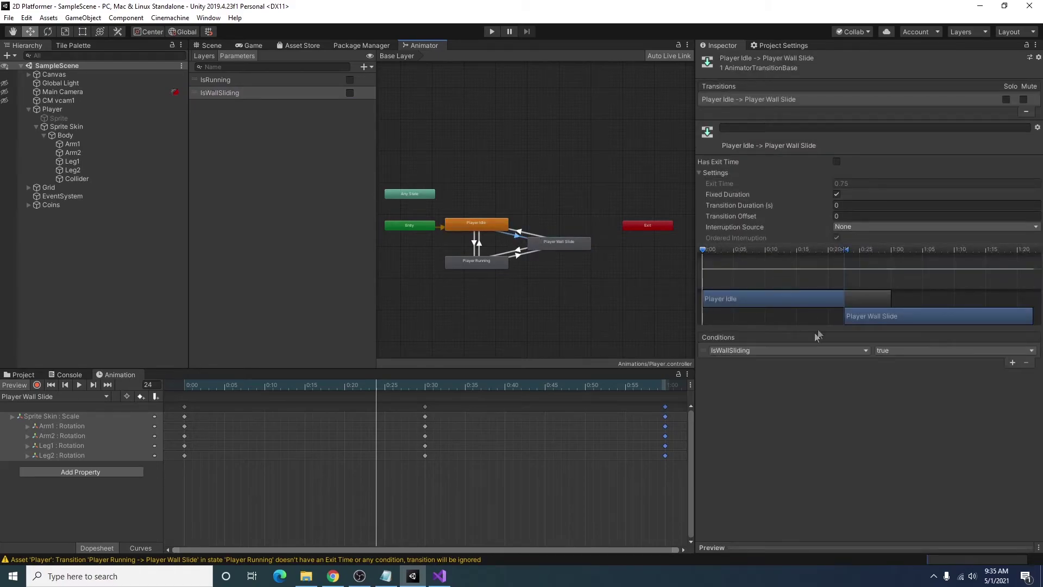
left_click(571, 246)
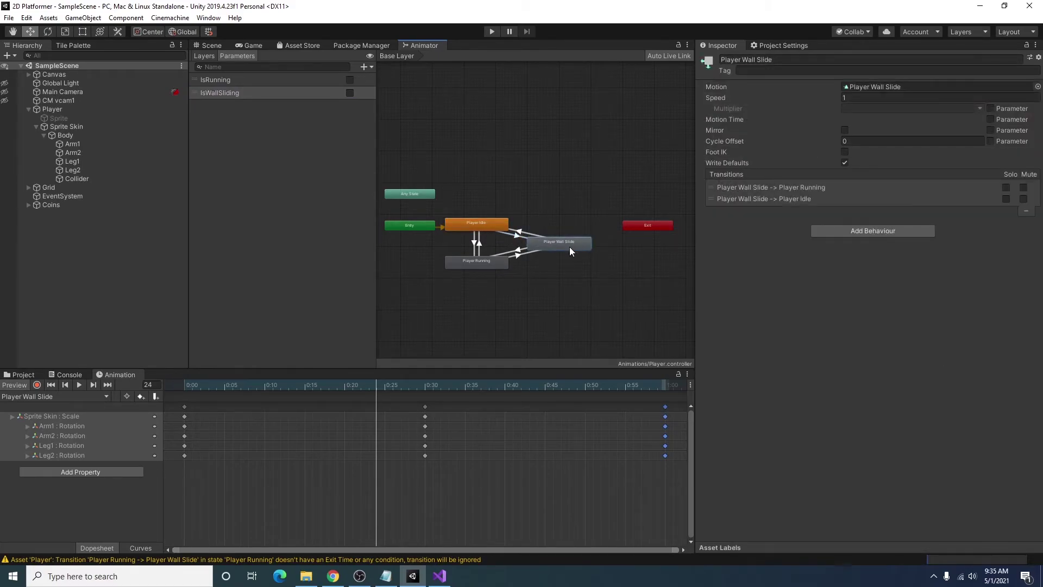
left_click(530, 233)
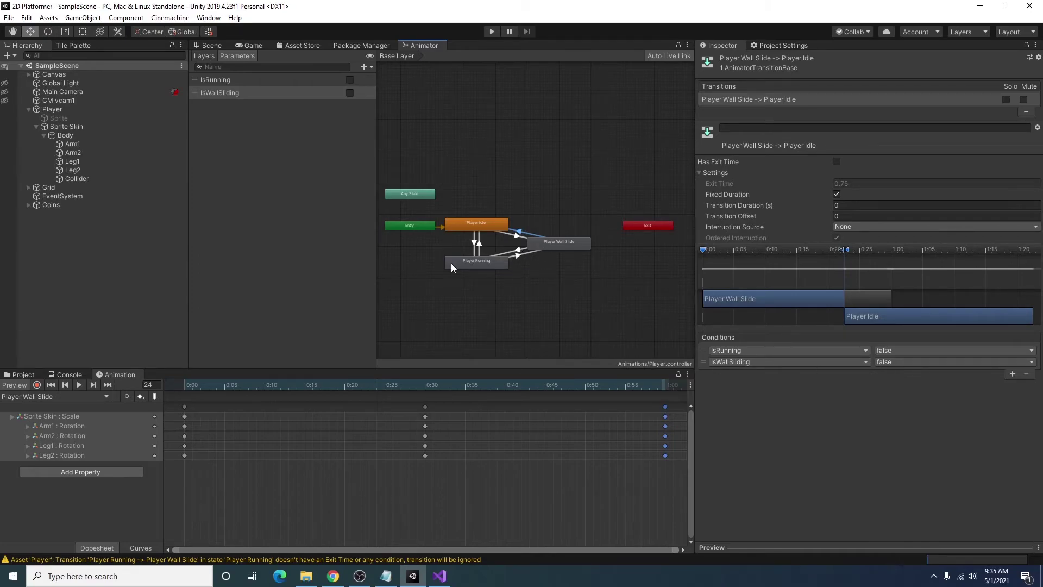
left_click(474, 260)
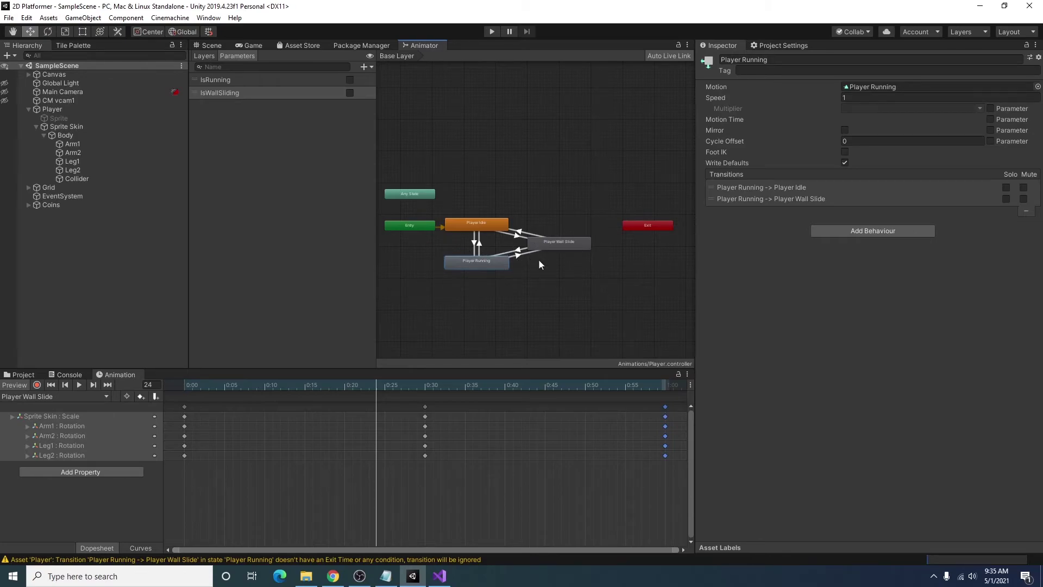
Open the Player's PlatformerPlayerMovement script from its Inspector Script field.
left_click(251, 46)
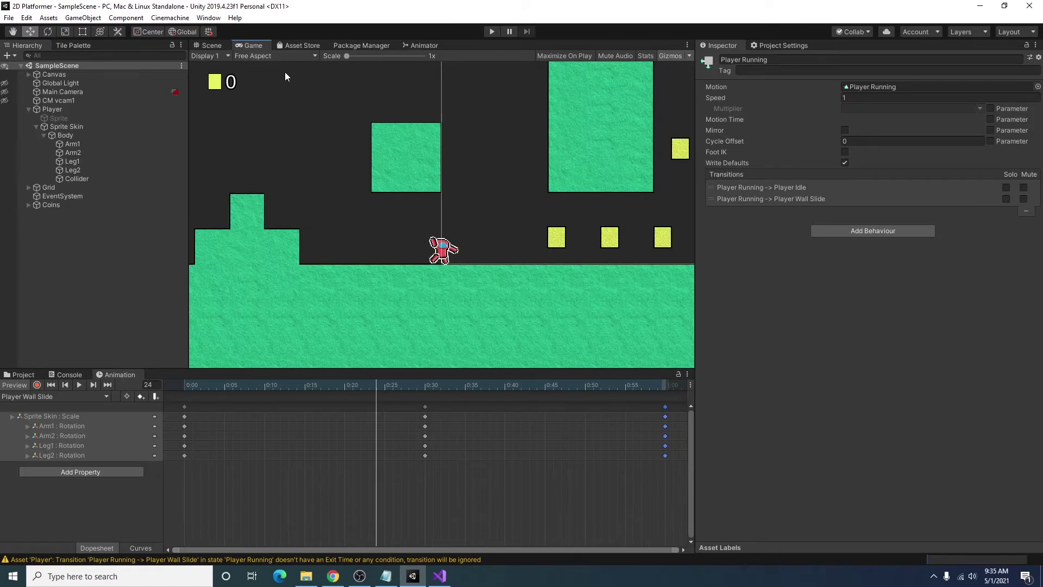
left_click(54, 108)
left_click(868, 307)
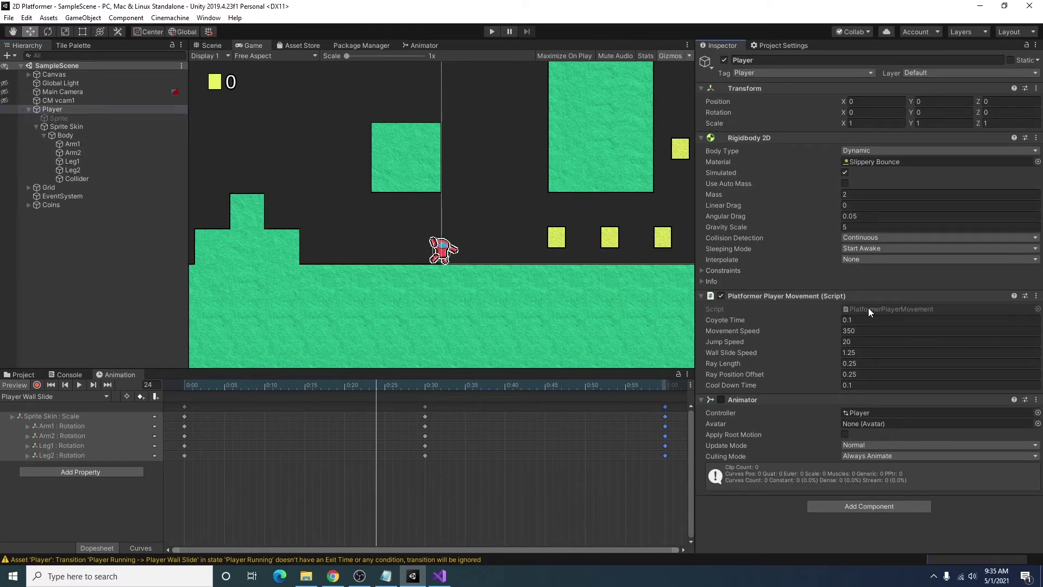
double_click(865, 311)
Uncomment the IsWallSliding true calls on lines 220 and 225 in the Wall Slide block.
scroll(382, 414, "down", 7)
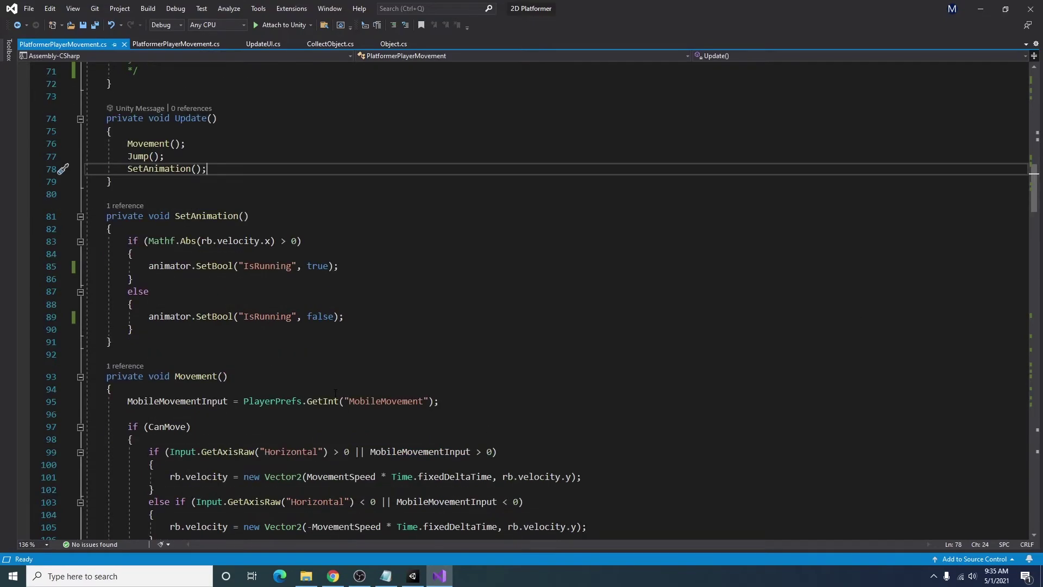
scroll(232, 247, "down", 12)
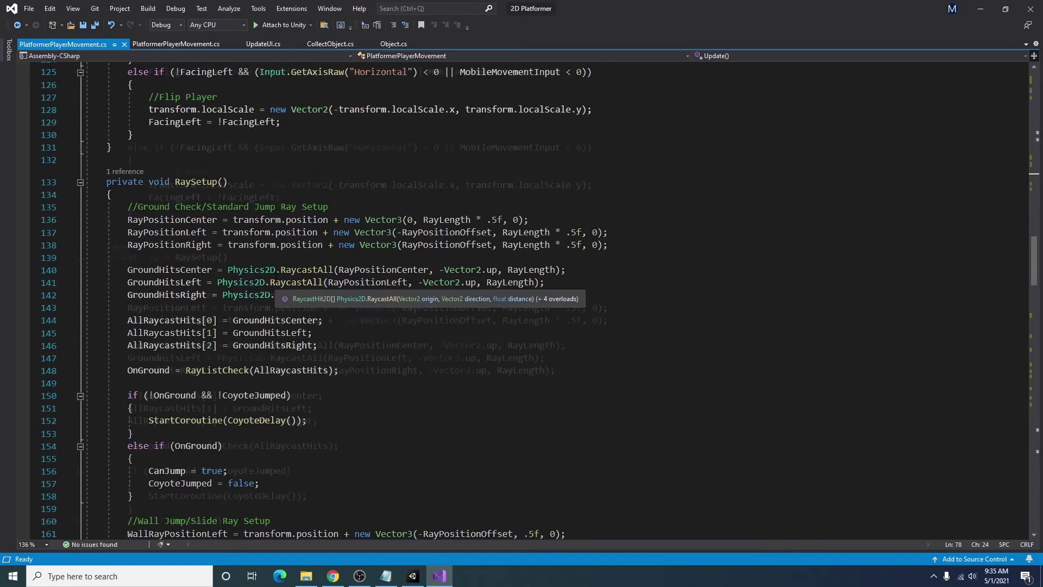
scroll(161, 385, "up", 6)
scroll(187, 372, "down", 20)
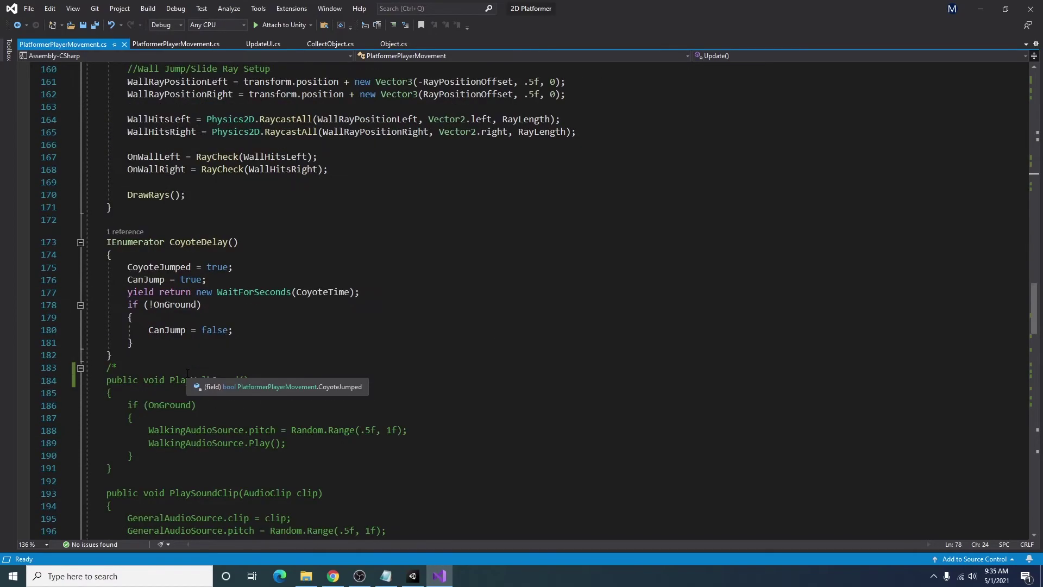
scroll(187, 372, "down", 12)
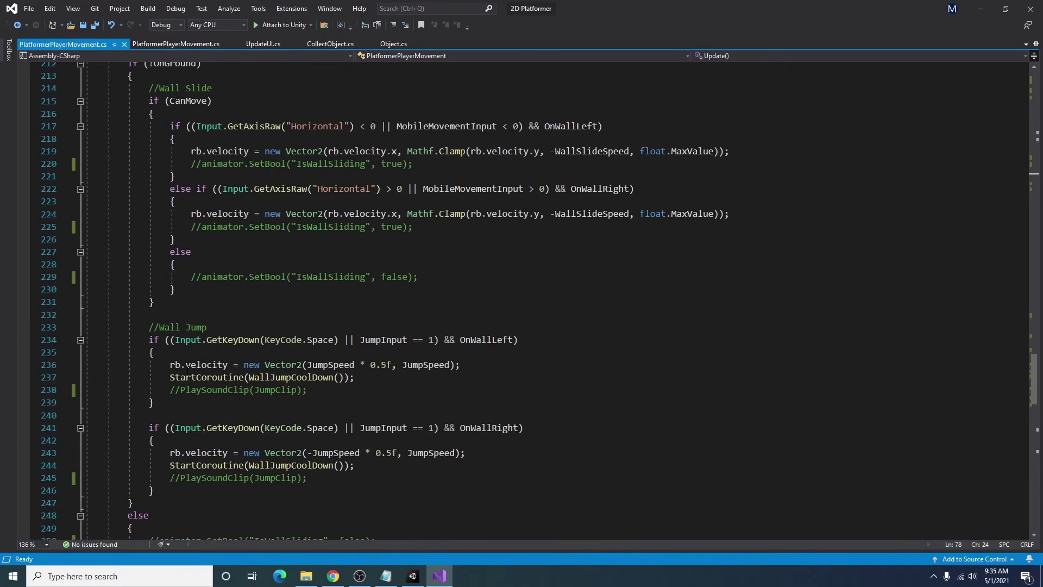
scroll(188, 372, "up", 2)
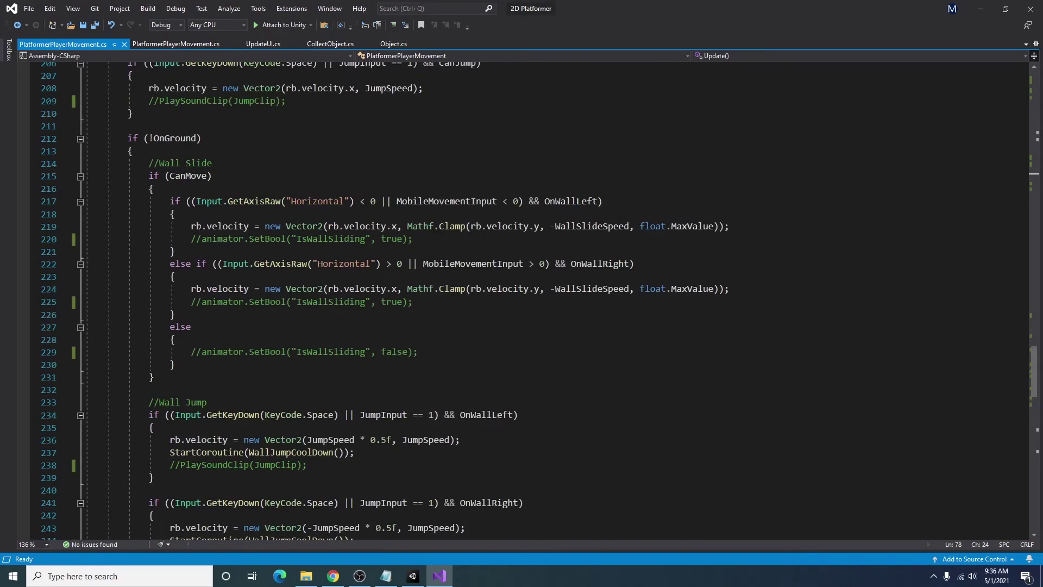
left_click(201, 240)
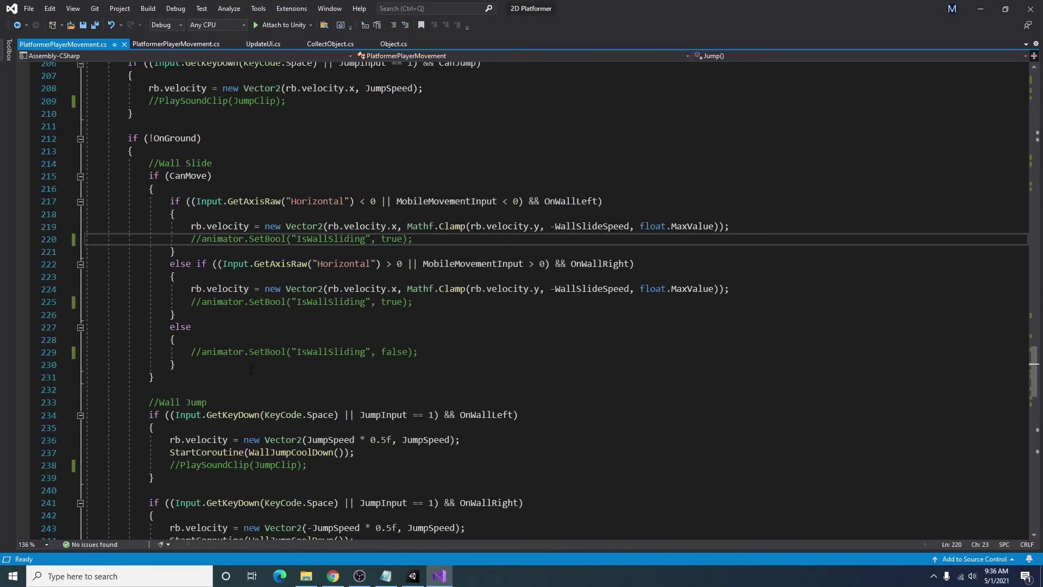
key("BackSpace")
key("BackSpace")
left_click(202, 302)
key("BackSpace")
key("BackSpace")
key("BackSpace")
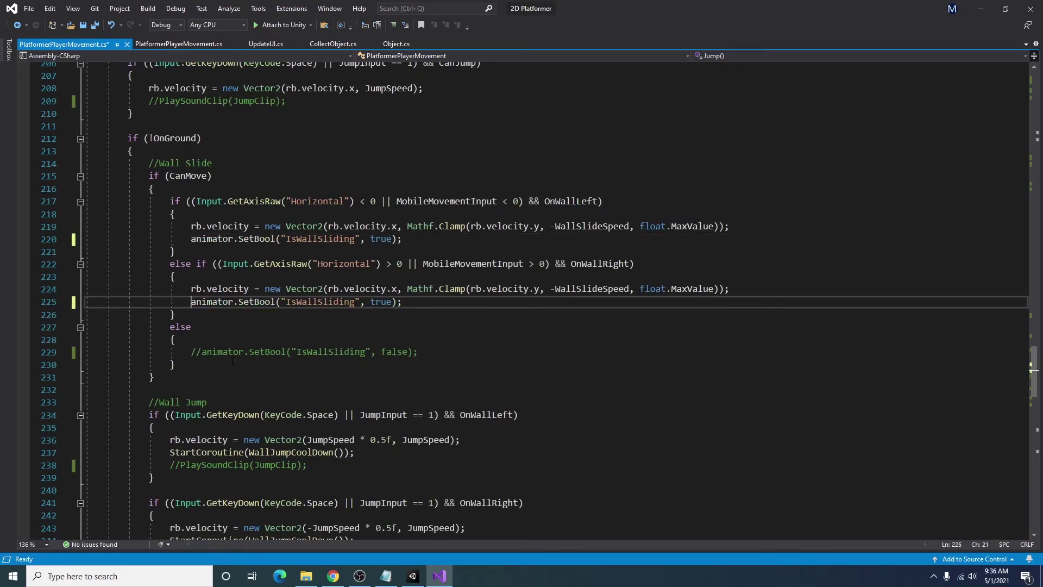
Uncomment the IsWallSliding false call on line 229, then check the commented call on line 250.
left_click(201, 352)
key("BackSpace")
key("BackSpace")
scroll(250, 391, "down", 5)
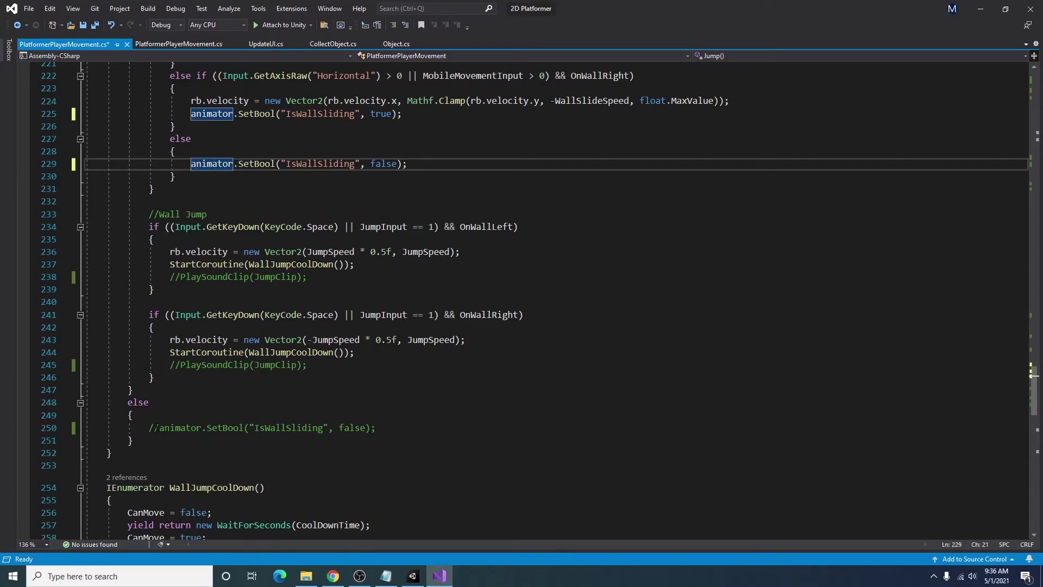
left_click(151, 428)
Review the Flip() method, FacingLeft uses, the toggle on line 123 and the Flip() call.
scroll(242, 282, "up", 20)
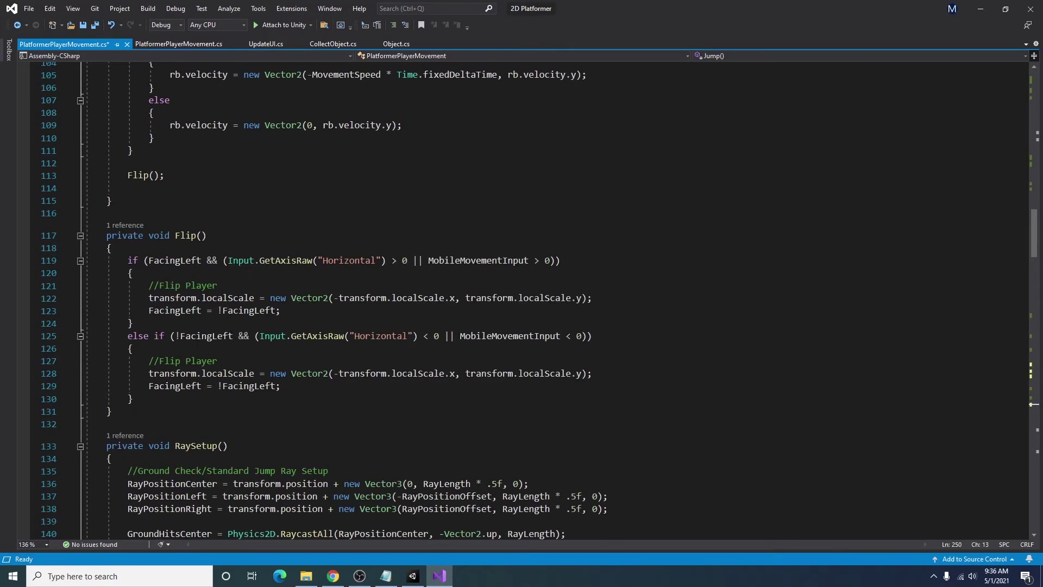
left_click_drag(121, 411, 65, 240)
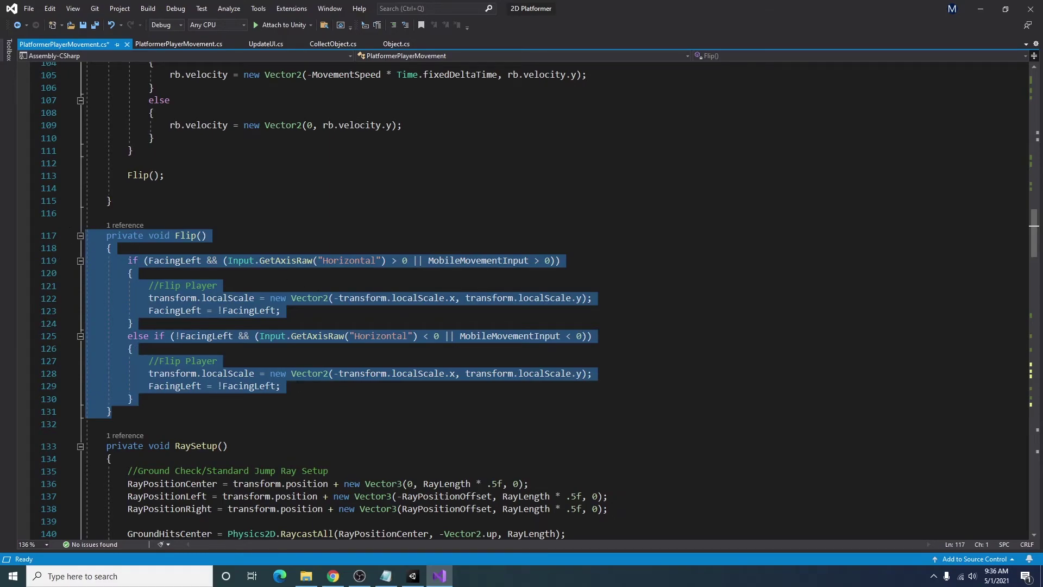
left_click(267, 224)
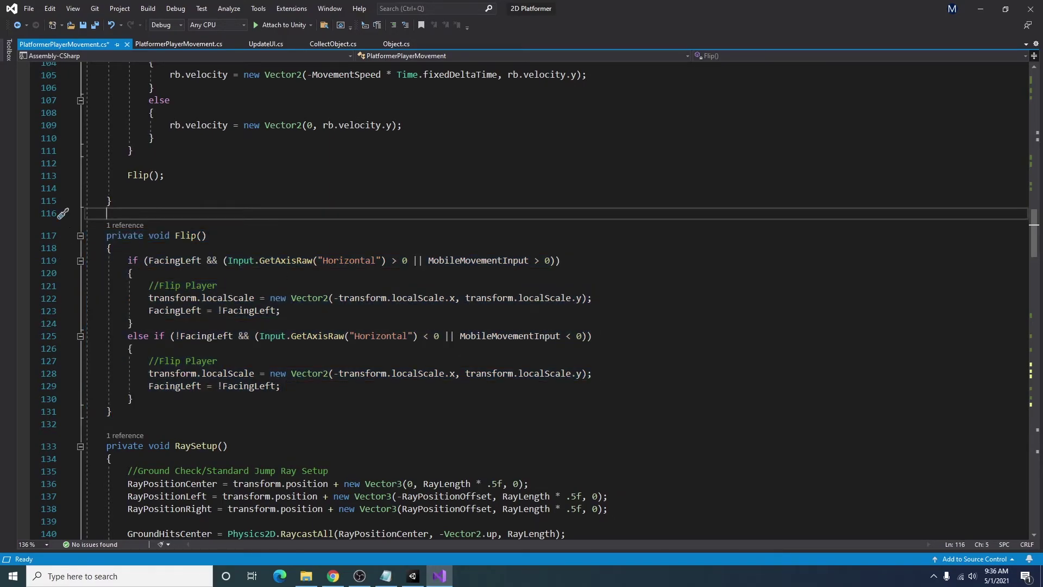
left_click_drag(107, 235, 163, 408)
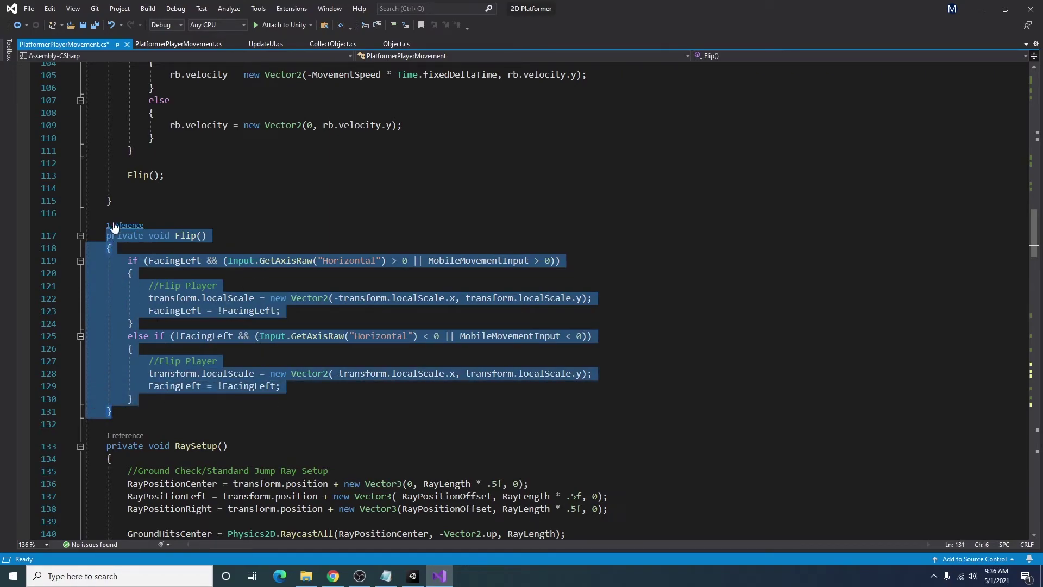
left_click(331, 391)
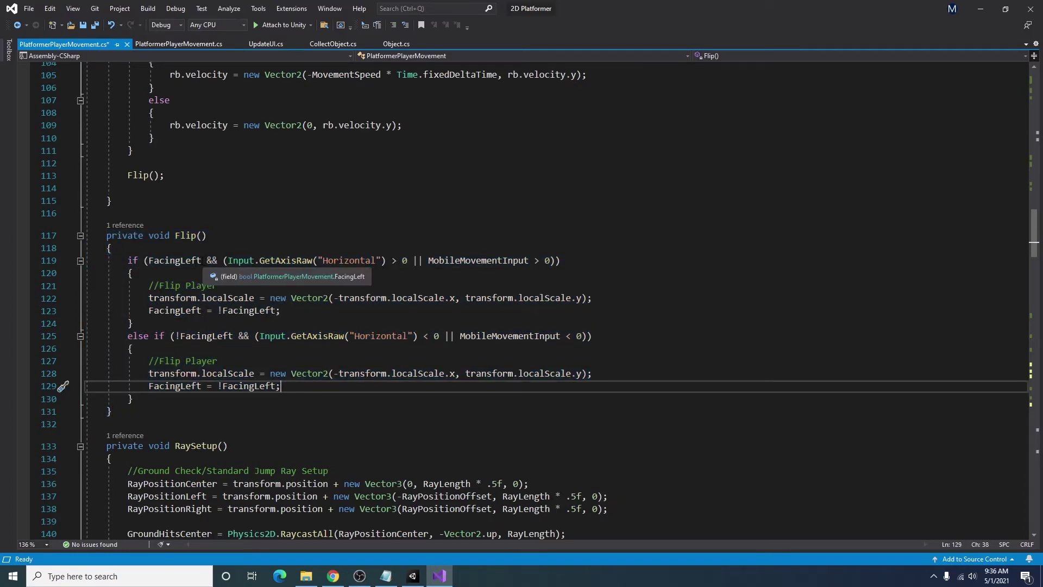
left_click(150, 260)
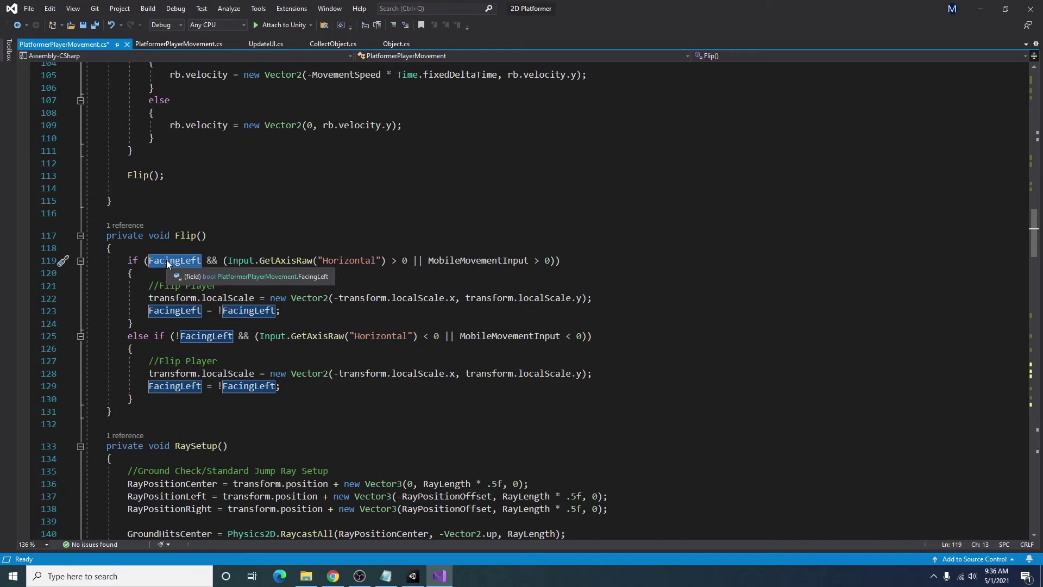
scroll(165, 259, "up", 1)
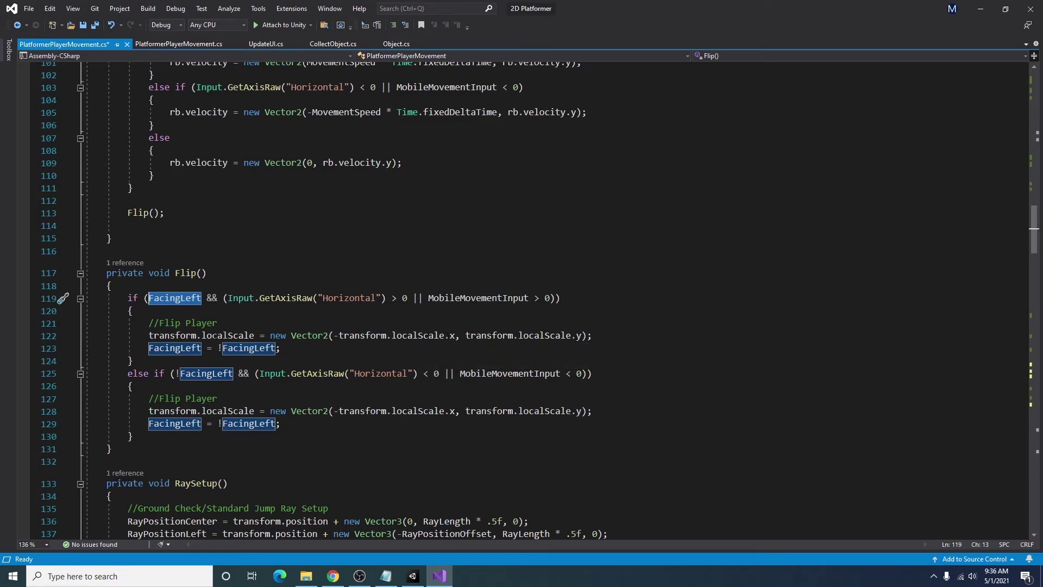
left_click_drag(282, 347, 161, 357)
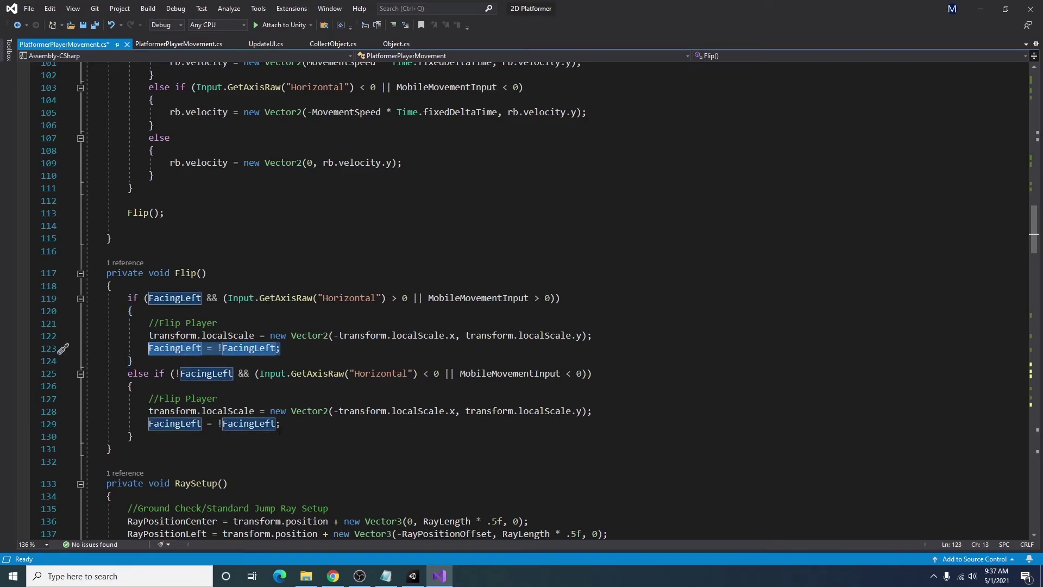
left_click_drag(177, 212, 126, 213)
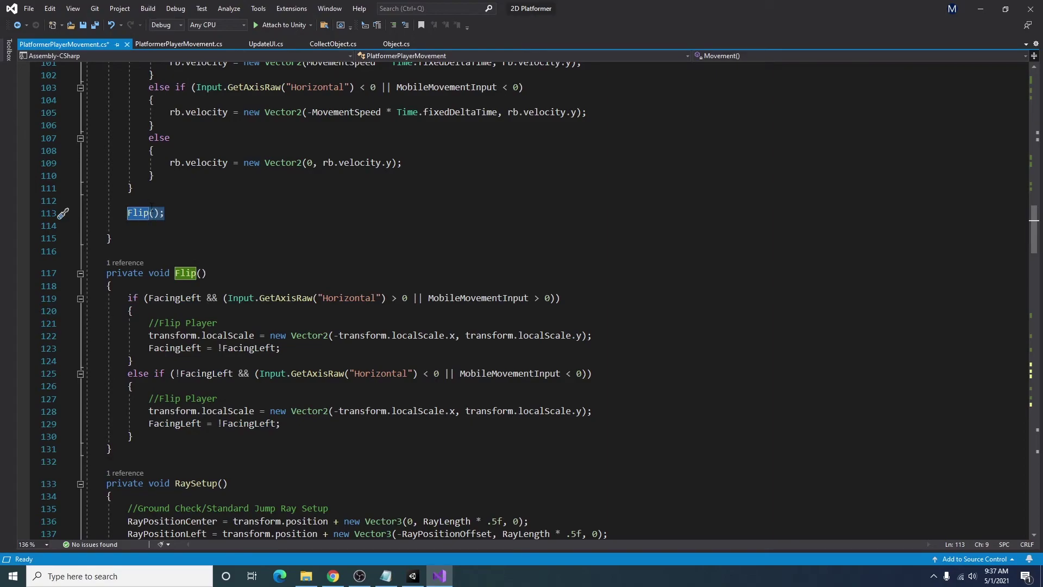
Save the movement script and return to the Unity editor.
scroll(302, 271, "up", 6)
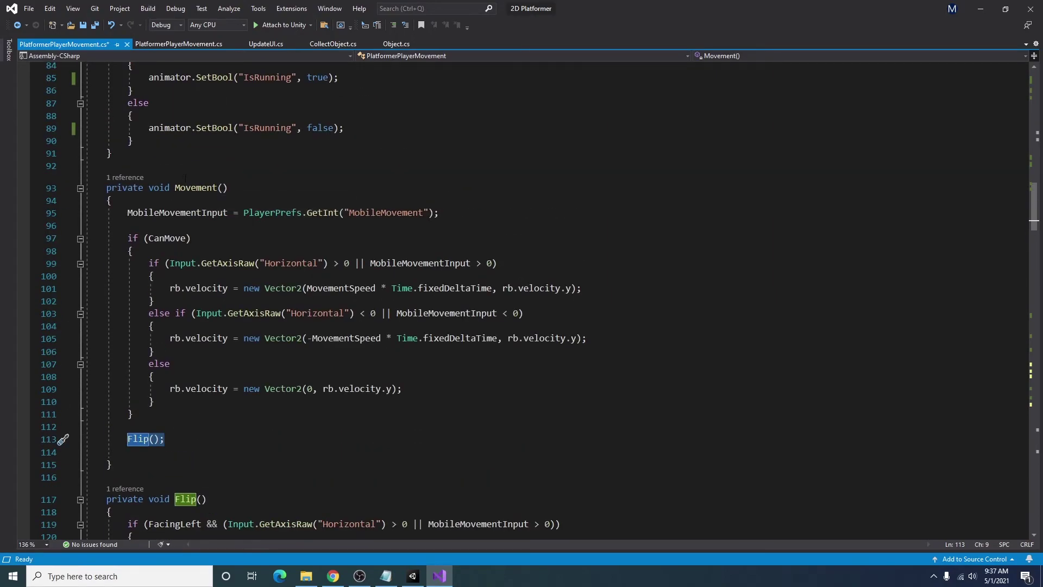
key("ctrl+s")
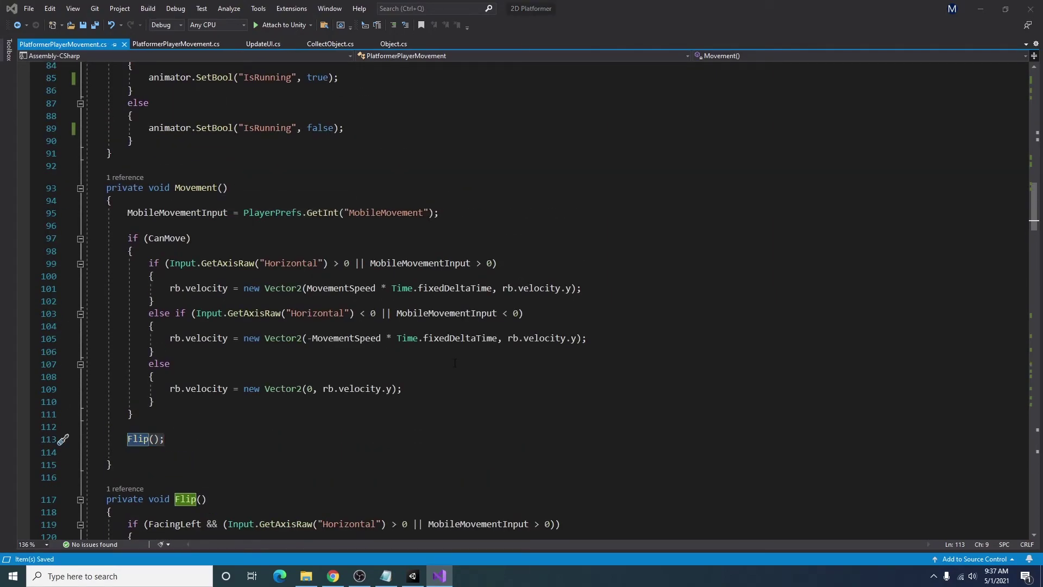
left_click(412, 576)
left_click(492, 30)
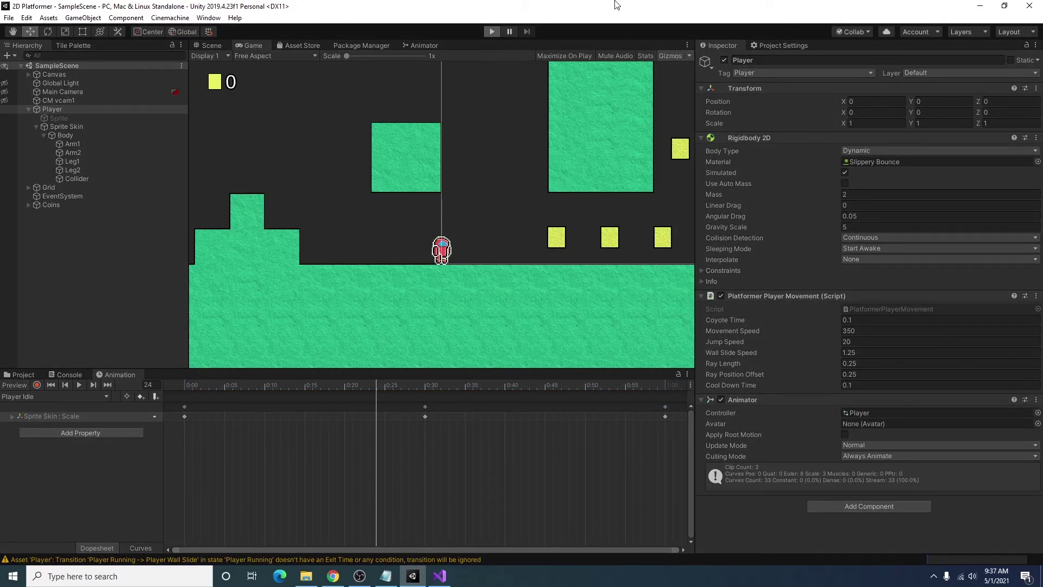
key("Right")
key("space")
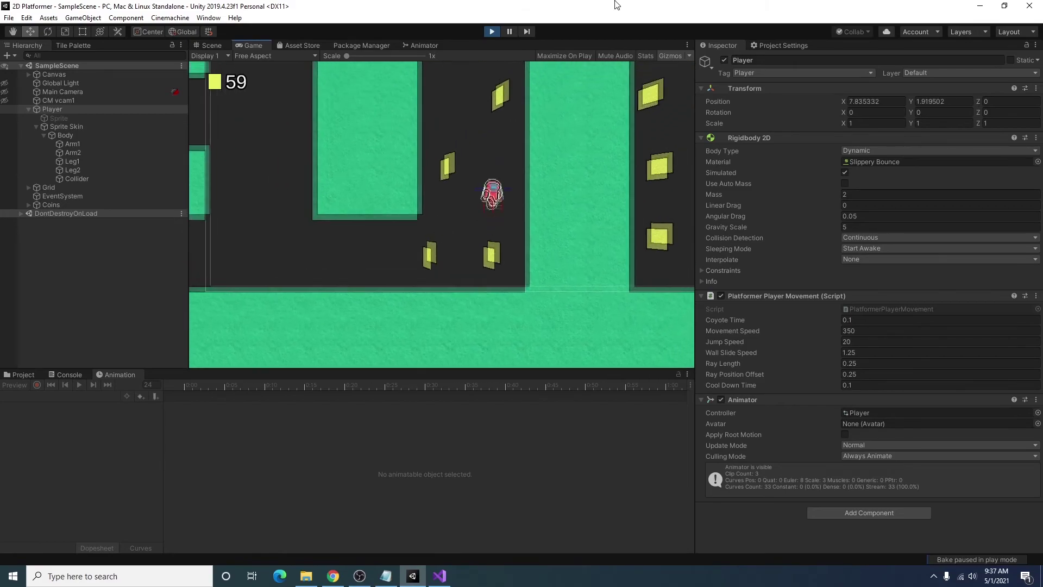
key("Left")
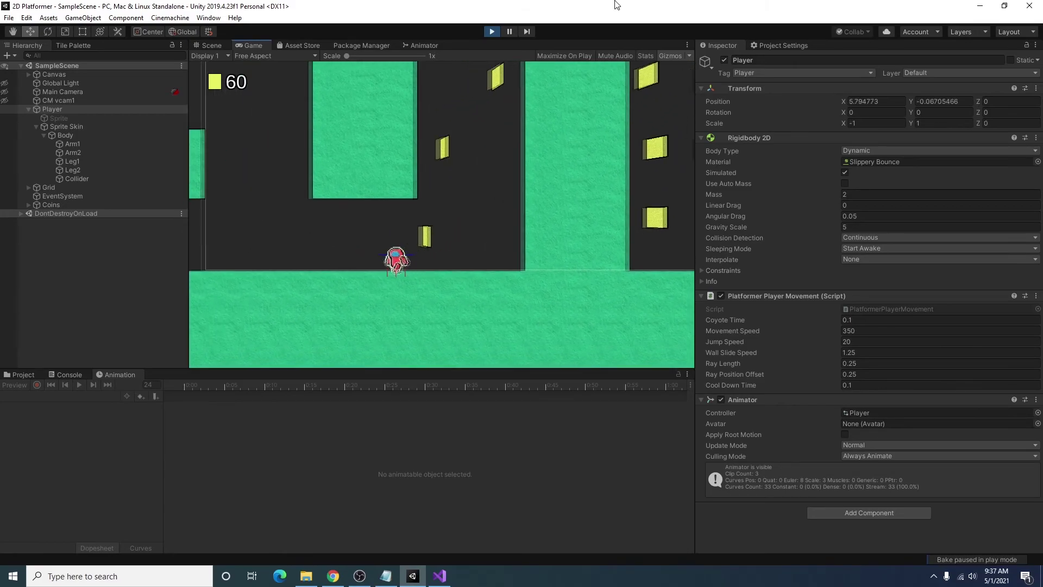
key("Right")
key("space")
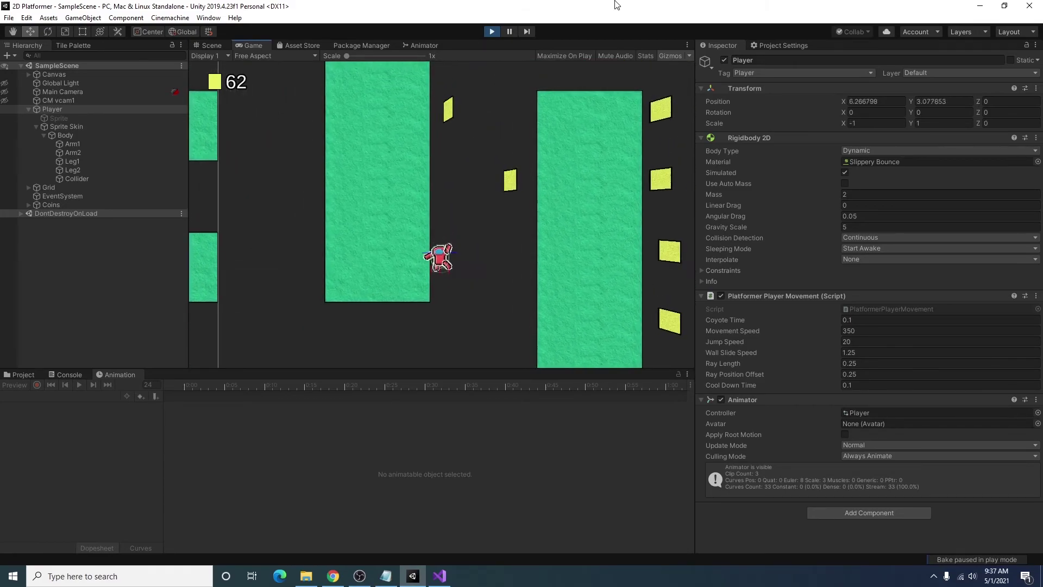
key("Right")
key("space")
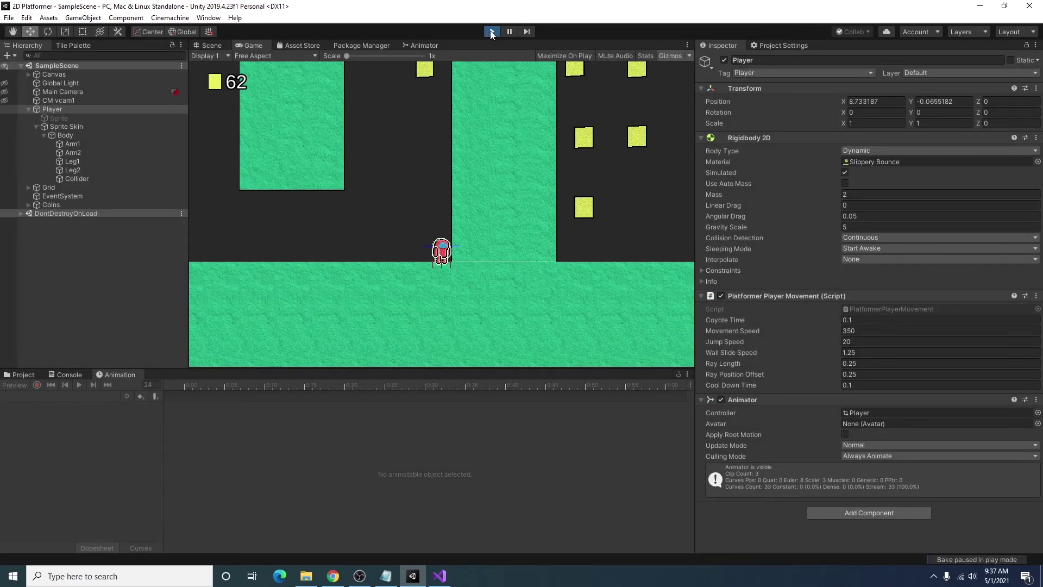
left_click(492, 32)
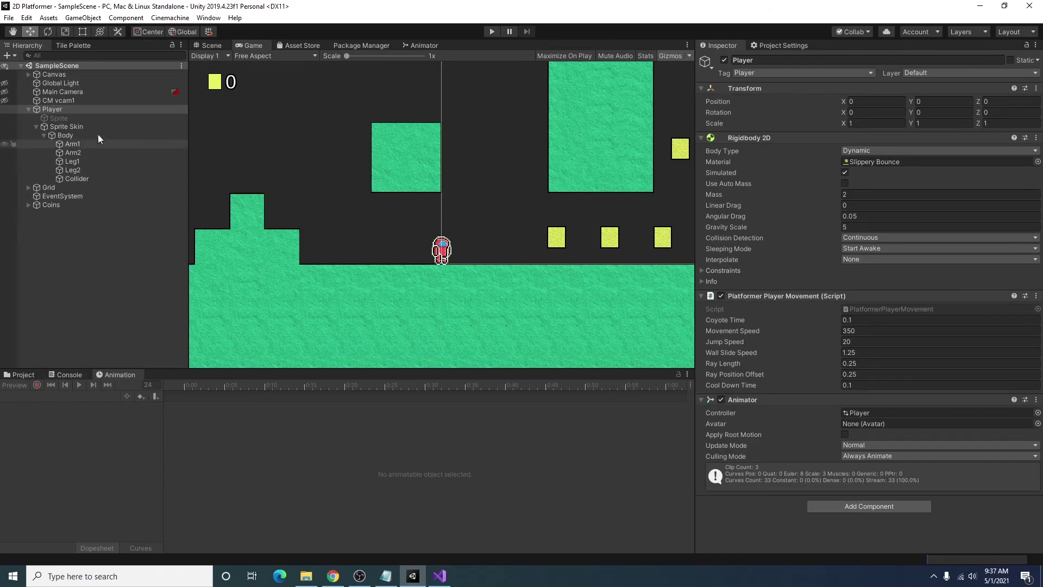
Switch the Player's Animation window to the Player Wall Slide clip at its first frame.
left_click(74, 106)
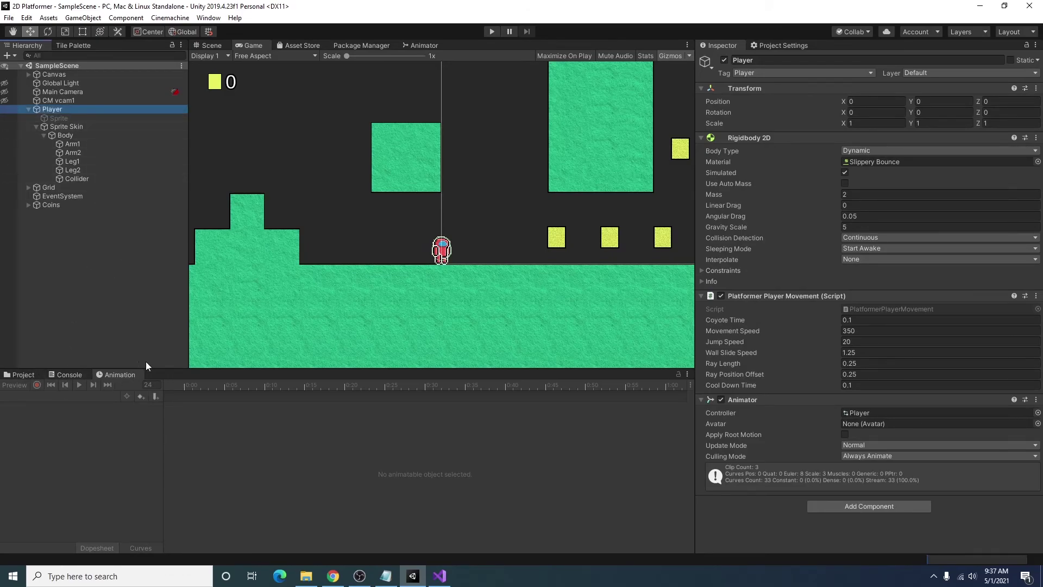
left_click(66, 125)
left_click(64, 111)
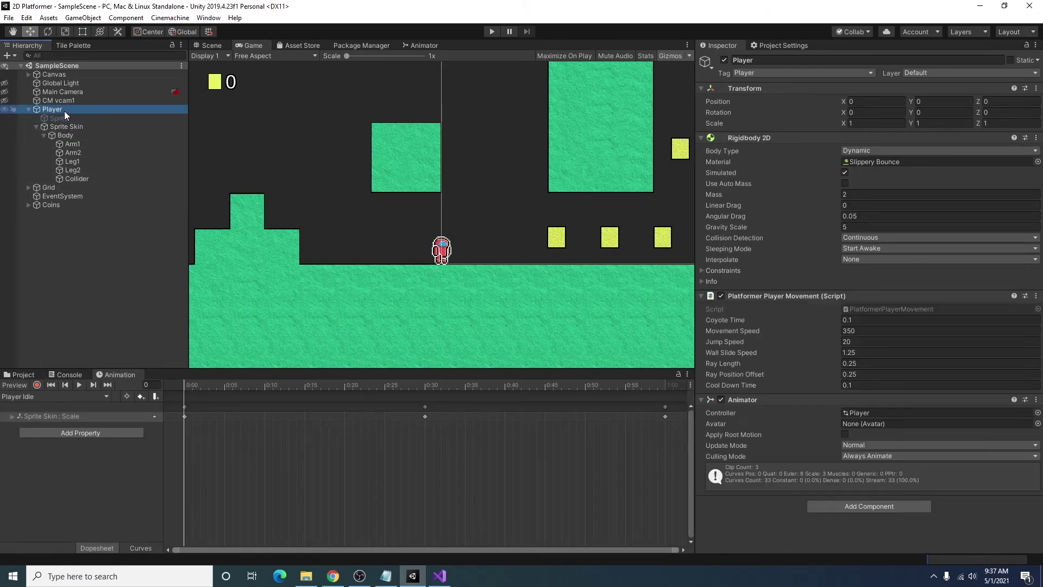
left_click(34, 396)
left_click(51, 436)
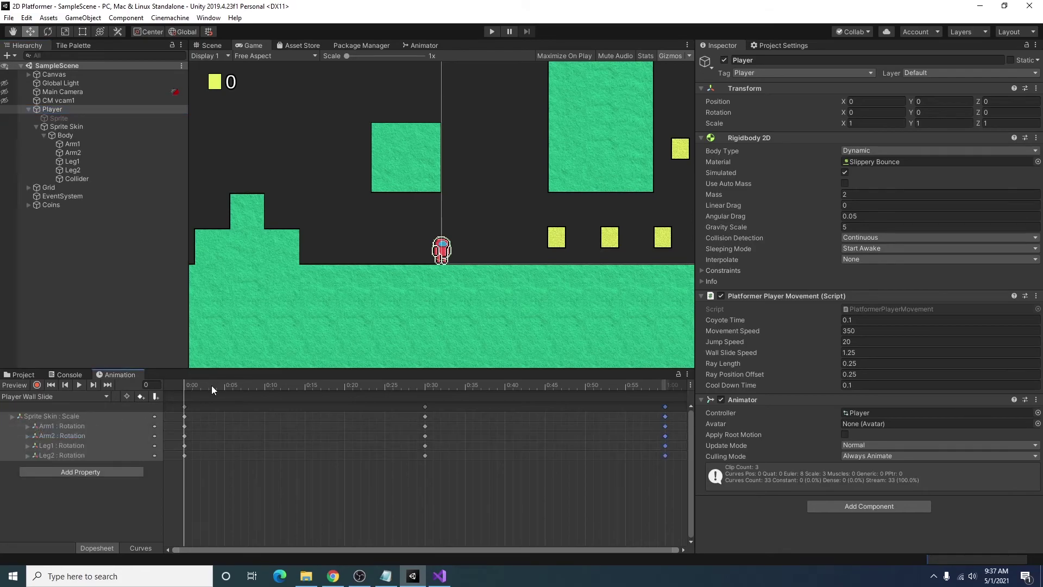
left_click(211, 385)
left_click(50, 385)
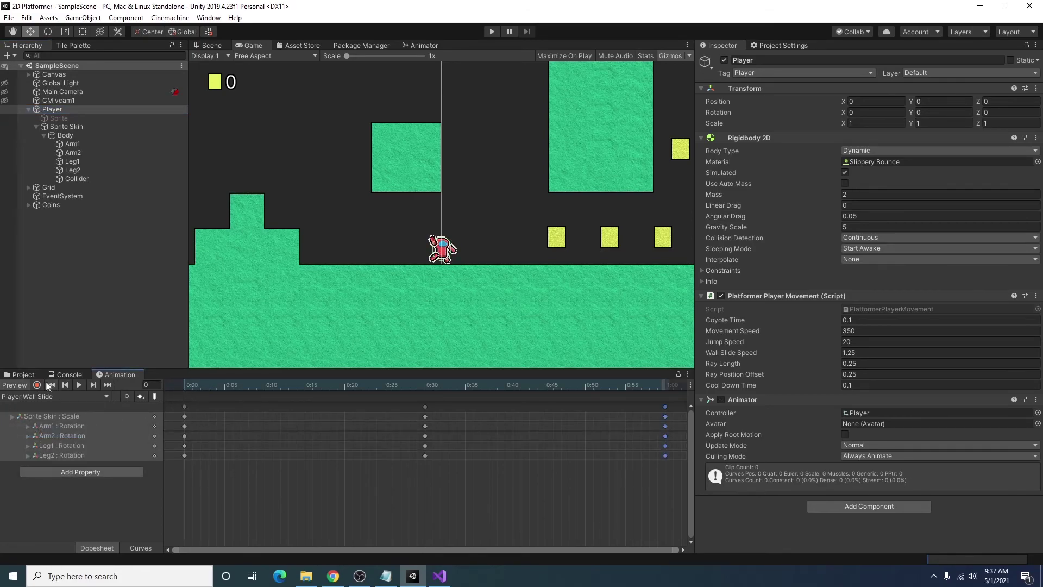
Record Sprite Skin Scale X keyframes of -1 at frames 0, 60 and 30.
left_click(37, 385)
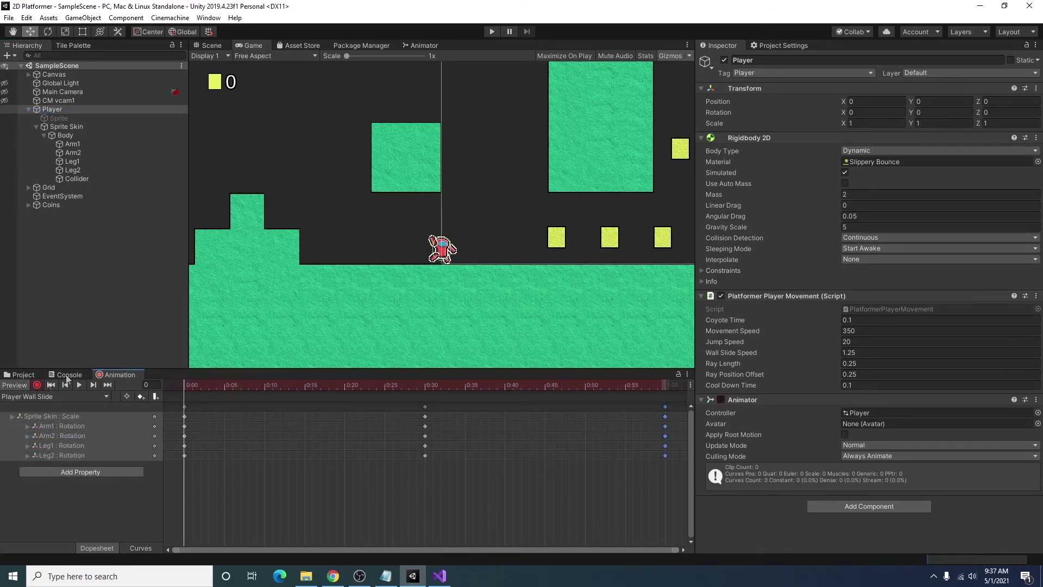
left_click(93, 127)
left_click(867, 124)
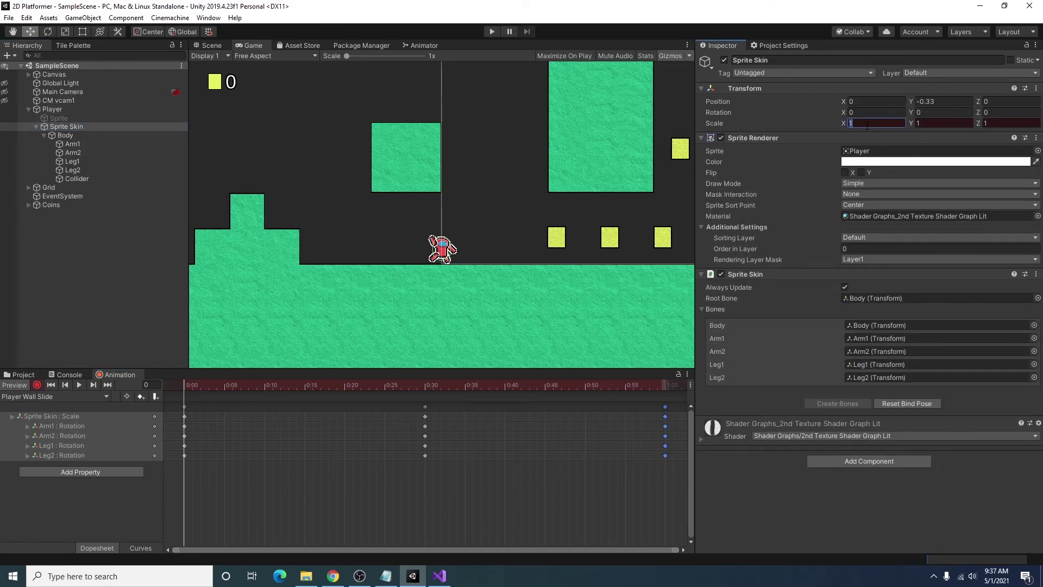
type("-1")
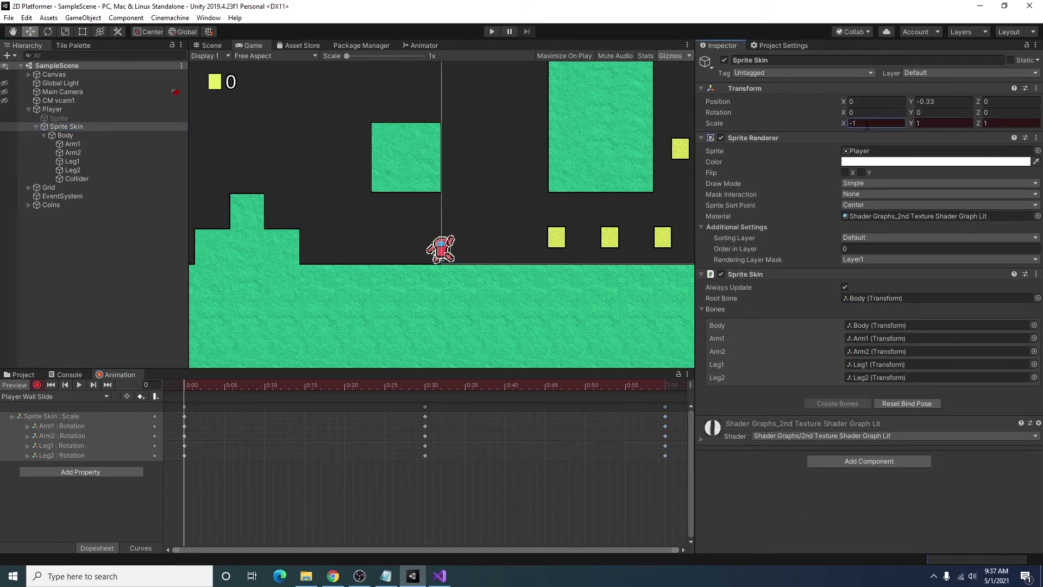
key("Return")
left_click_drag(207, 381, 662, 392)
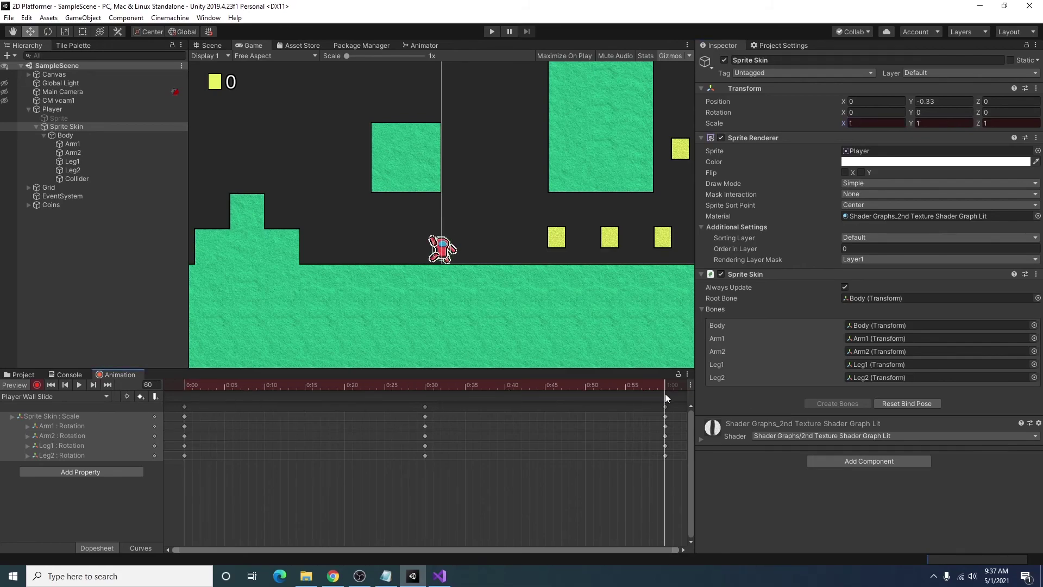
left_click(874, 124)
type("-1")
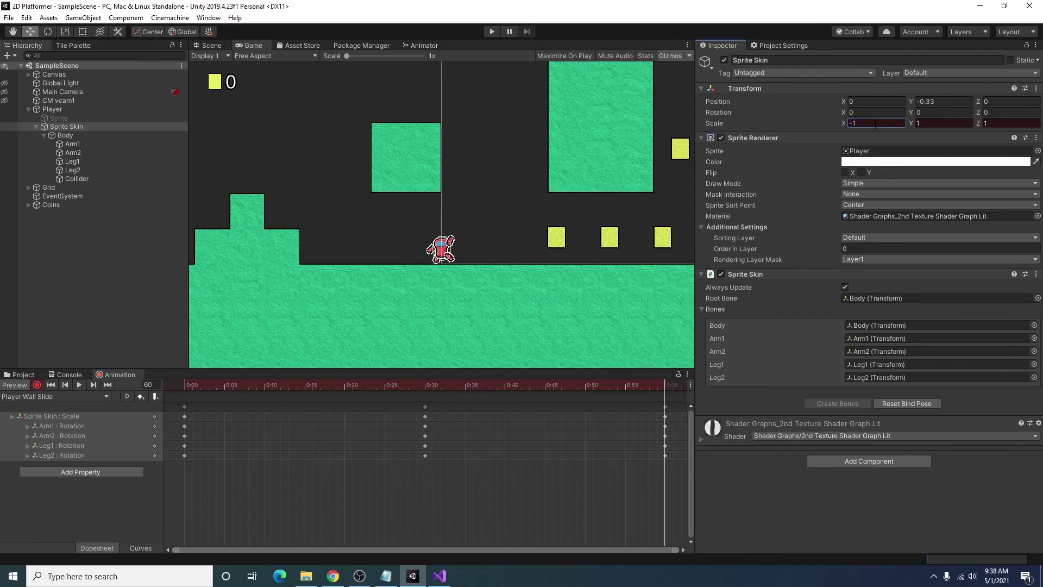
left_click(427, 388)
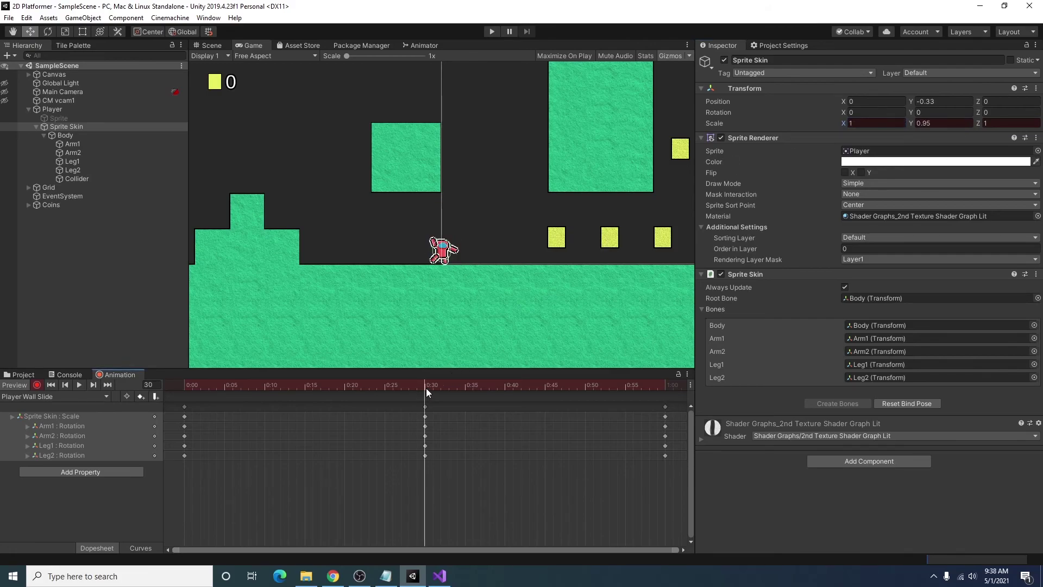
left_click(874, 123)
type("-1")
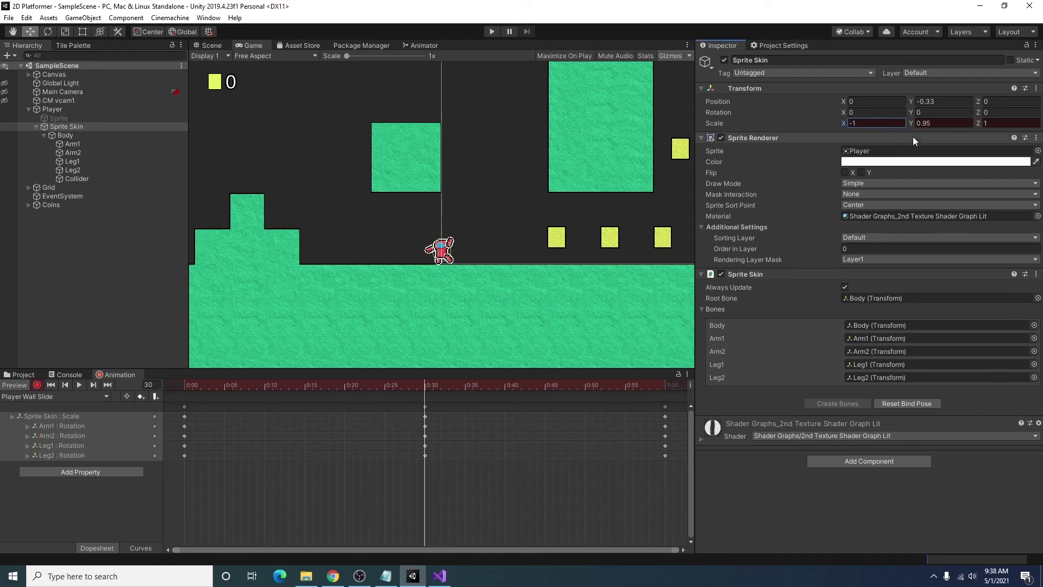
key("Return")
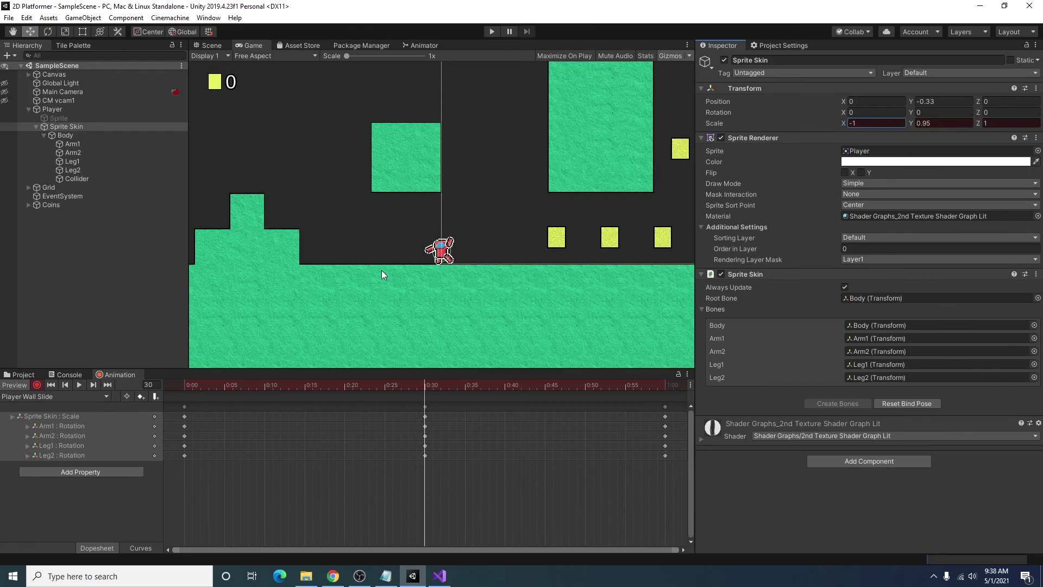
Stop recording, then play back and stop the wall-slide clip preview.
left_click(37, 384)
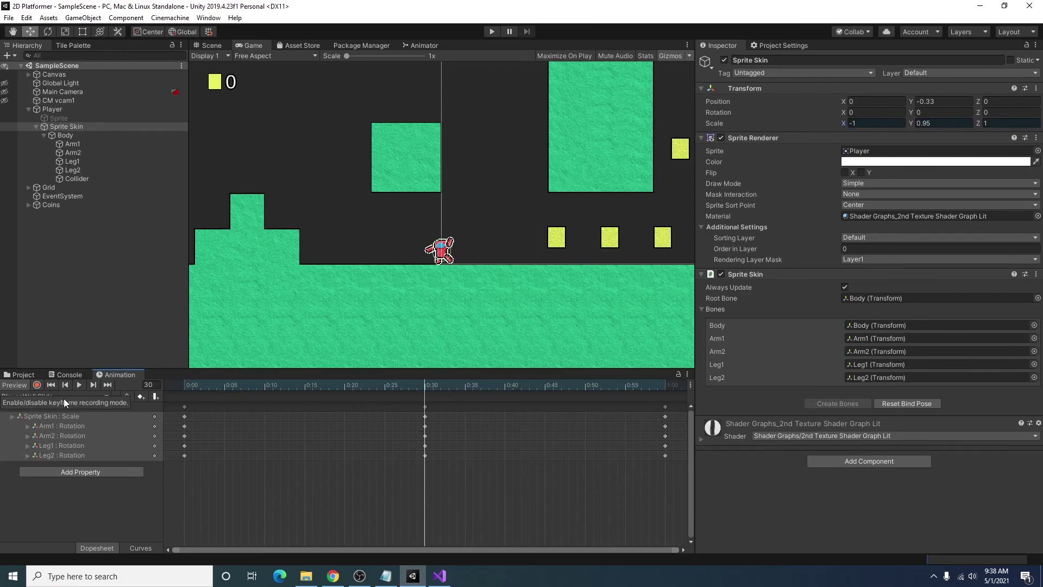
left_click(78, 384)
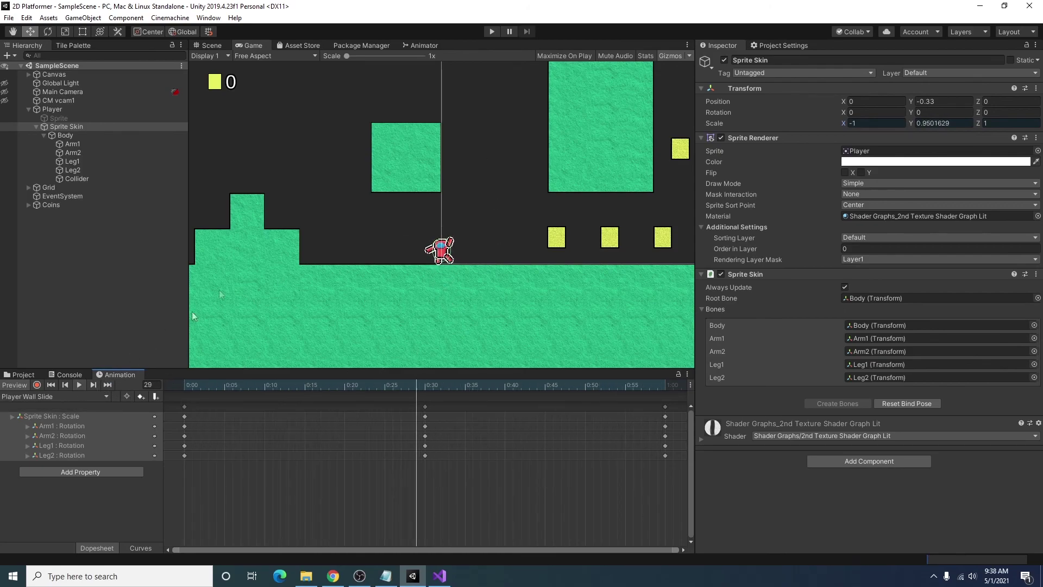
left_click(491, 31)
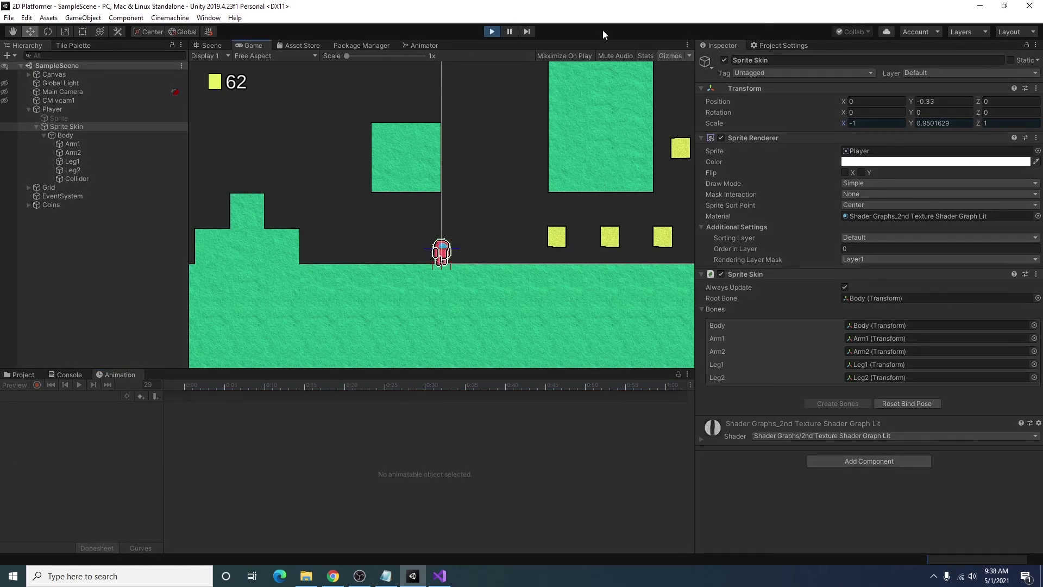
Run right, jump the gap and wall-slide between the left and right walls.
key("Right")
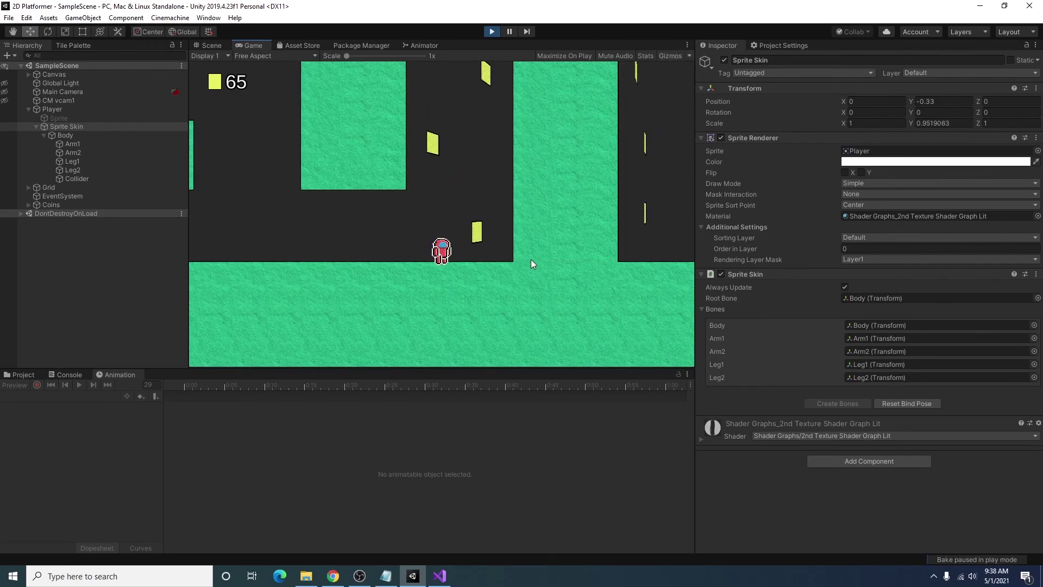
key("Right")
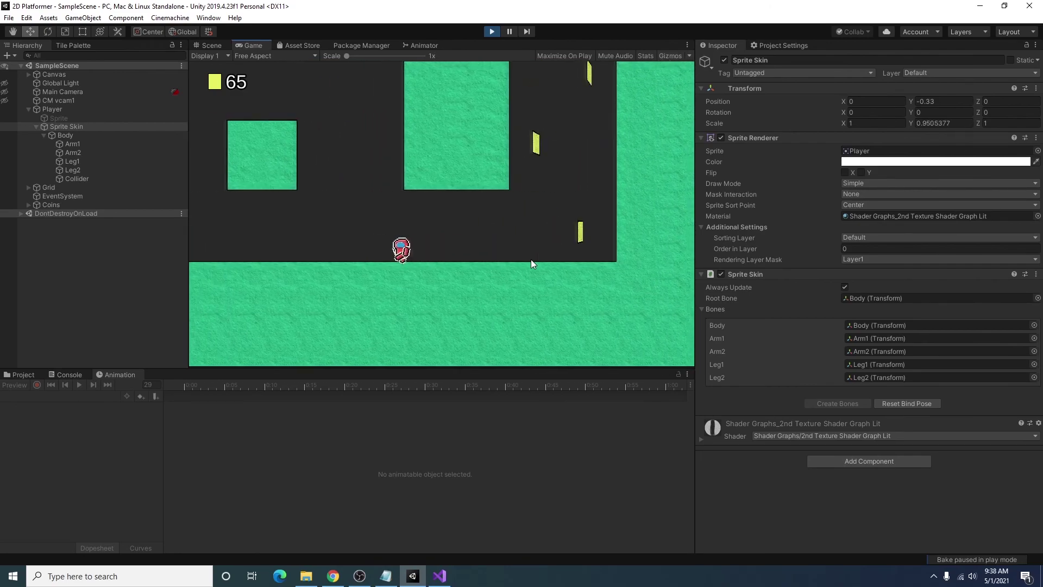
key("space")
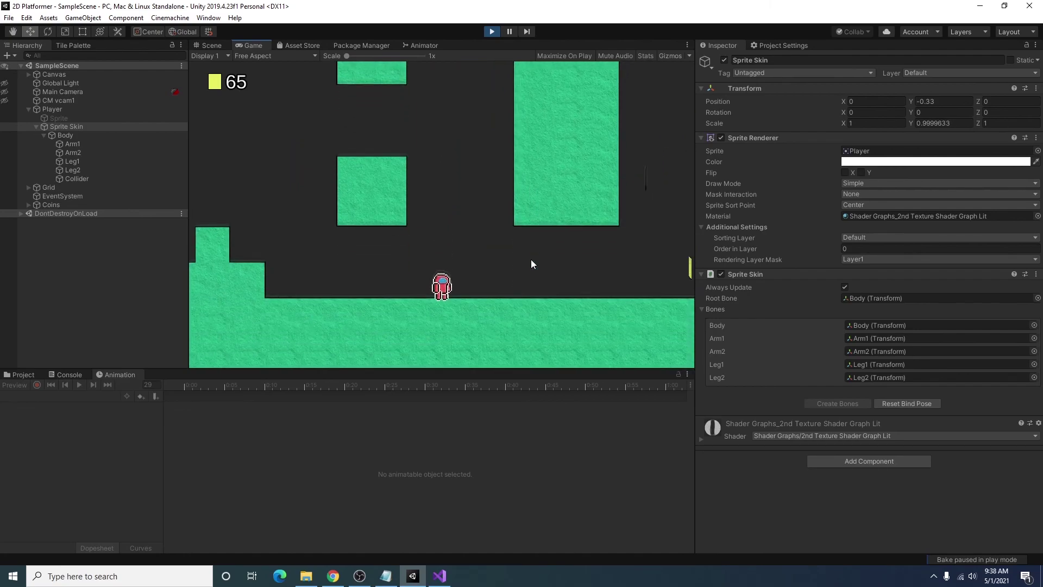
key("Left")
key("space")
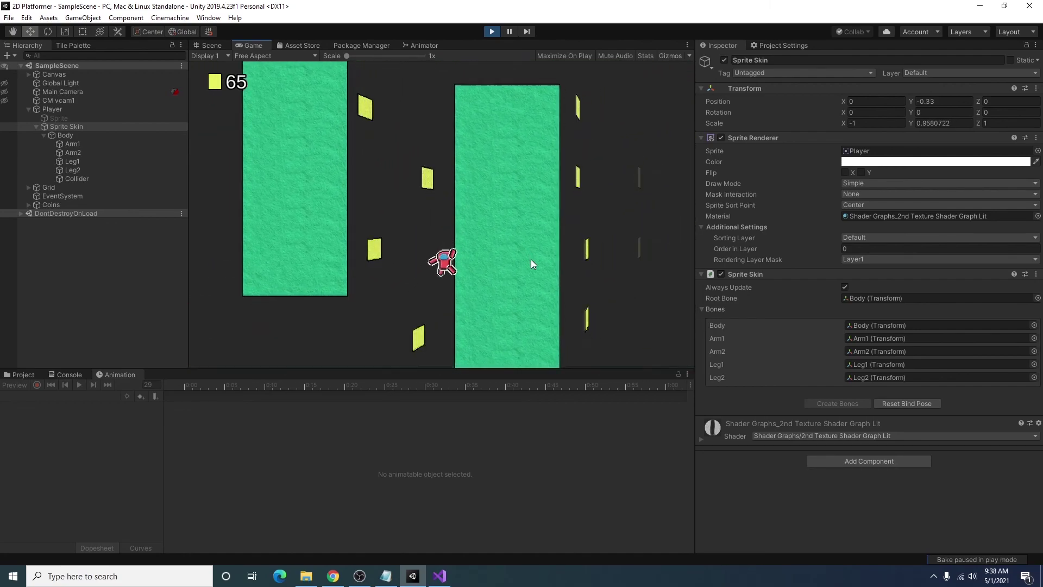
key("space")
key("space")
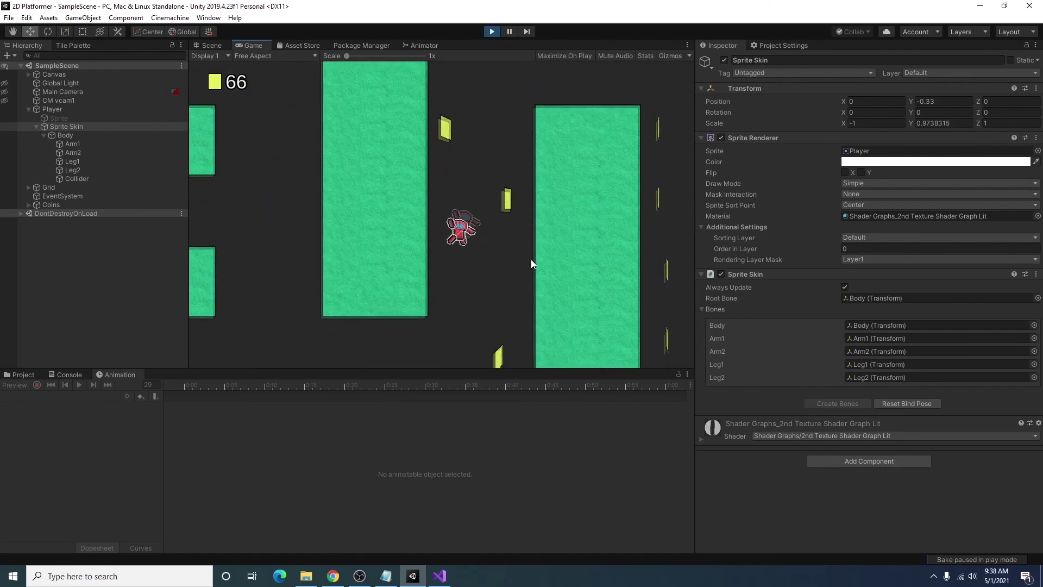
key("Right")
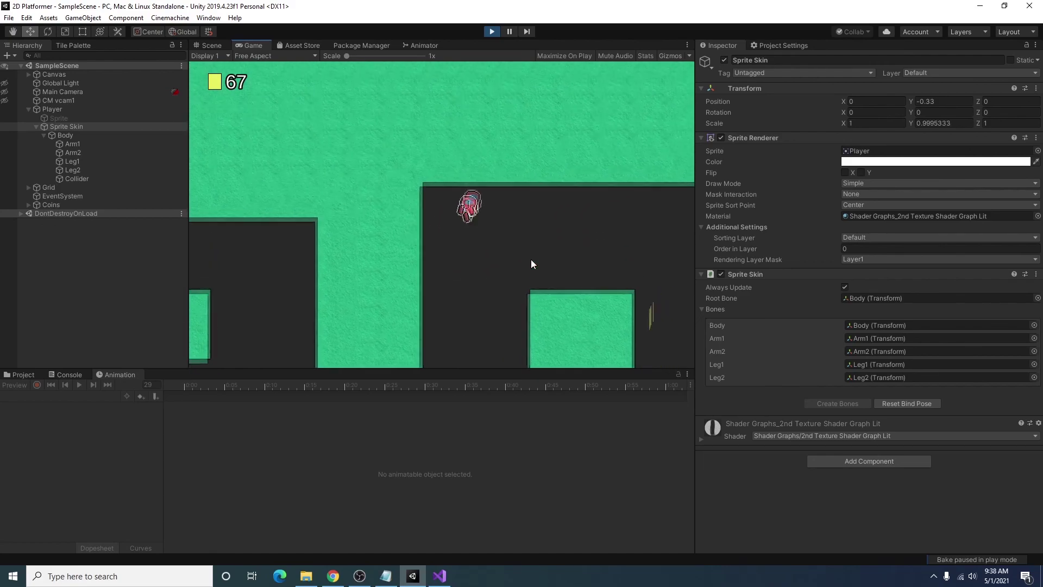
key("space")
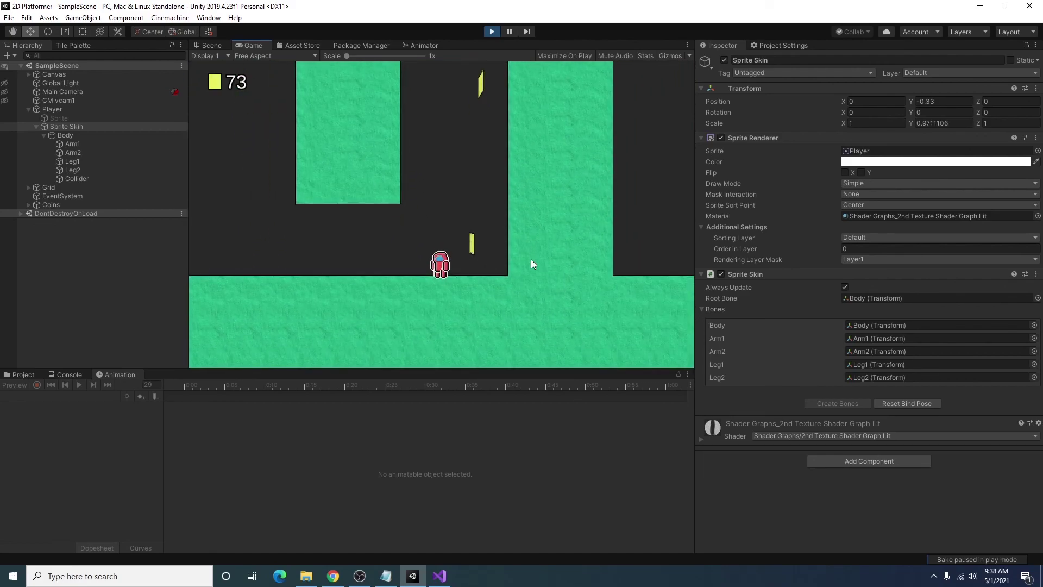
key("Left")
Wall-jump onto the right wall's top, run along the floor and jump into the larger chamber.
key("Right")
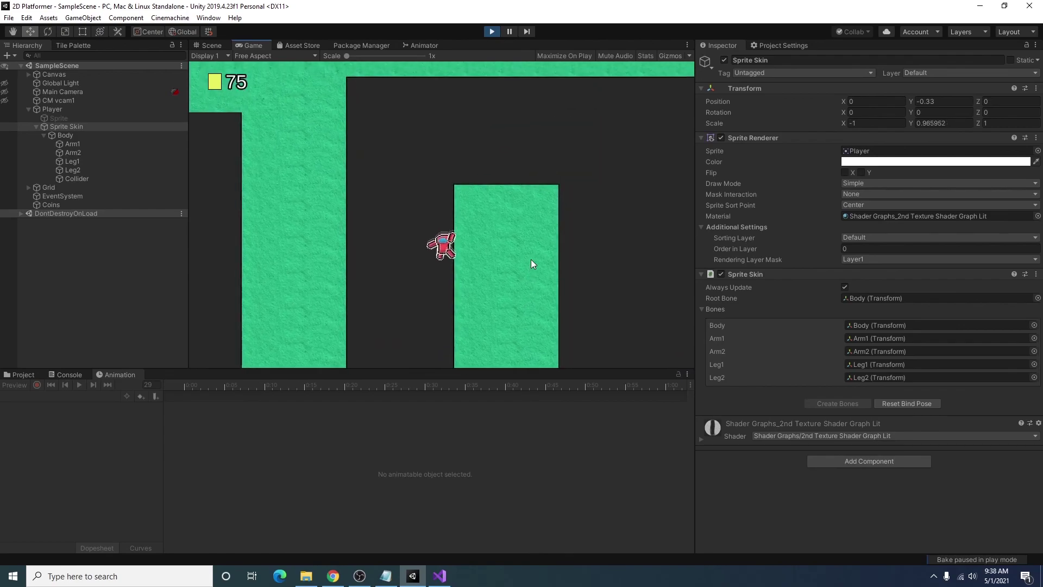
key("space")
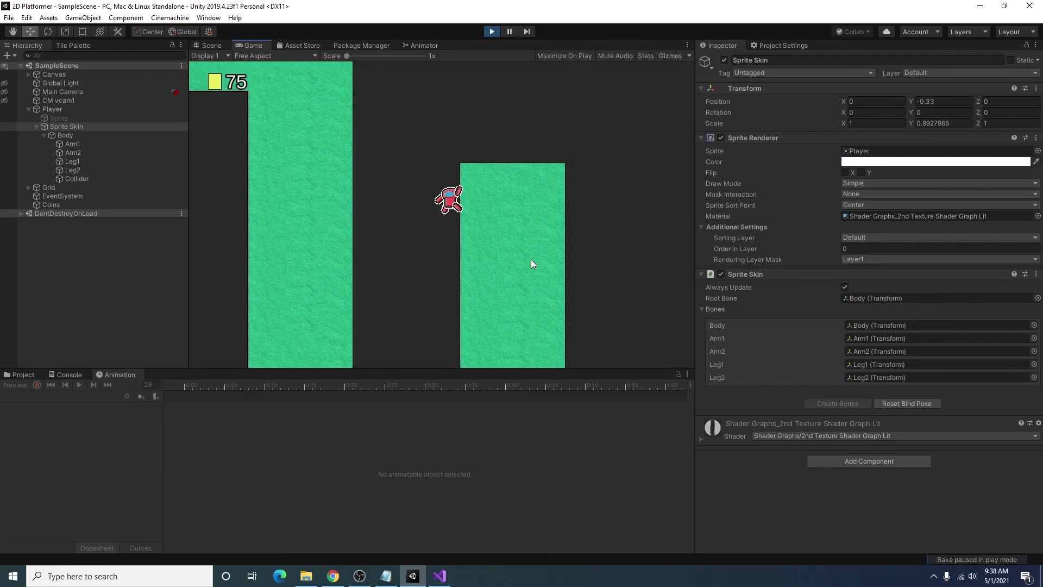
key("Right")
key("Right")
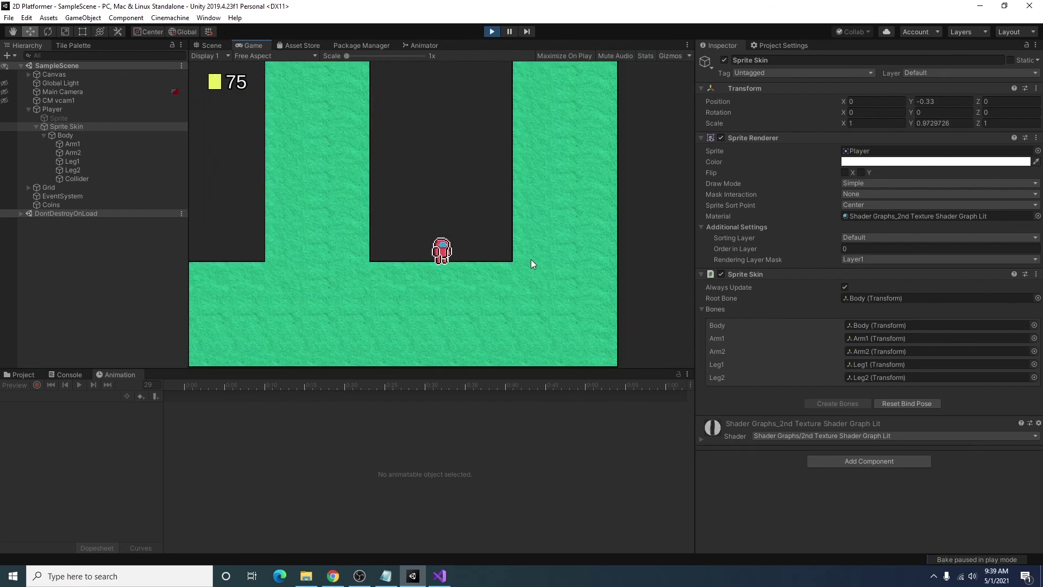
key("Left")
key("Right")
key("space")
key("Left")
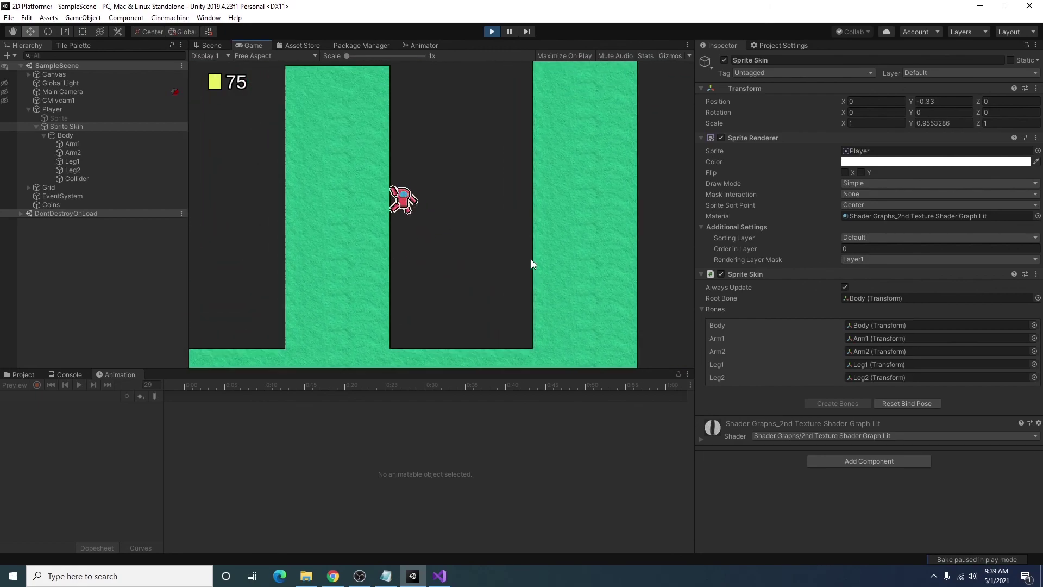